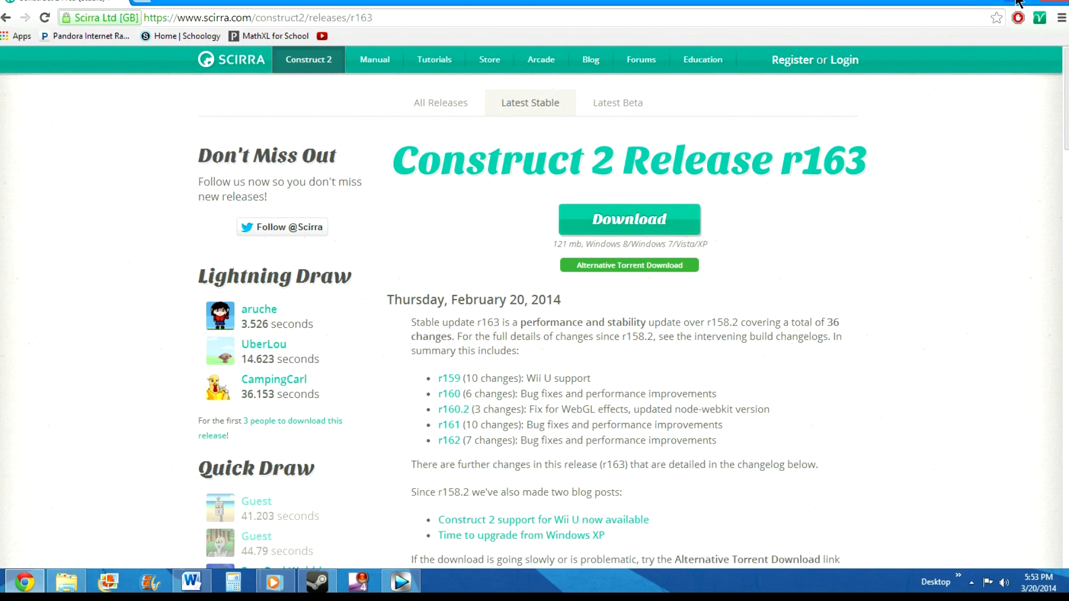
Switch from the browser to Construct 2, create a new empty project and maximize the program window.
click(1018, 3)
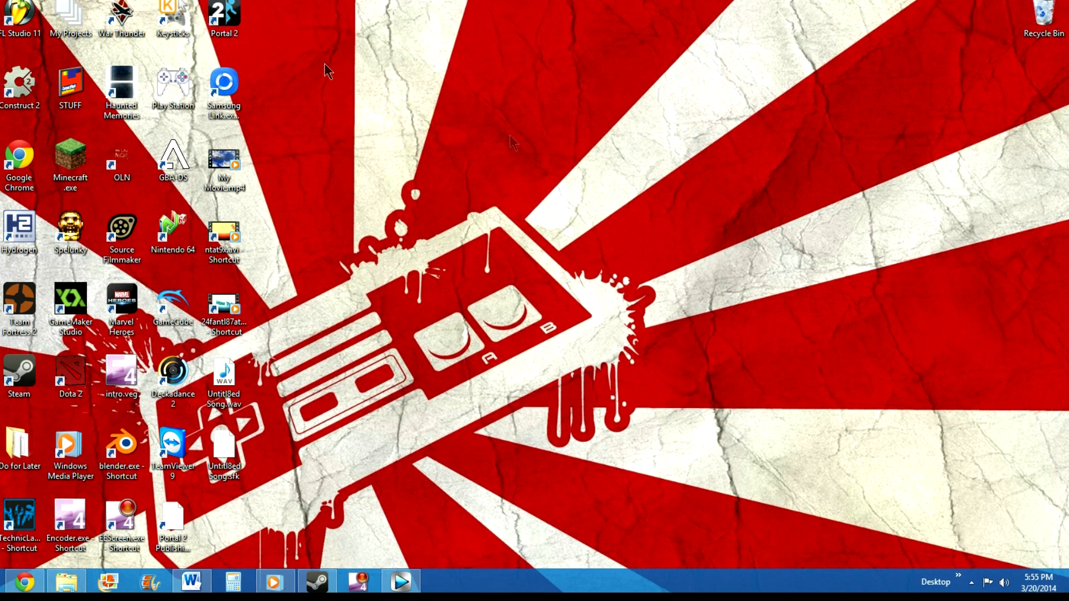
double_click(23, 85)
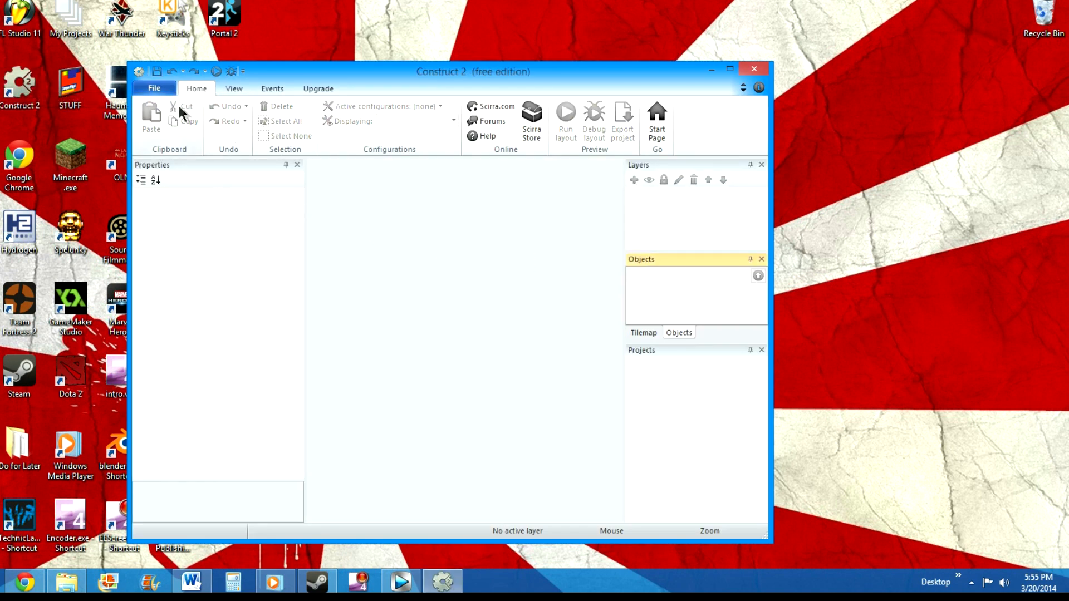
click(166, 88)
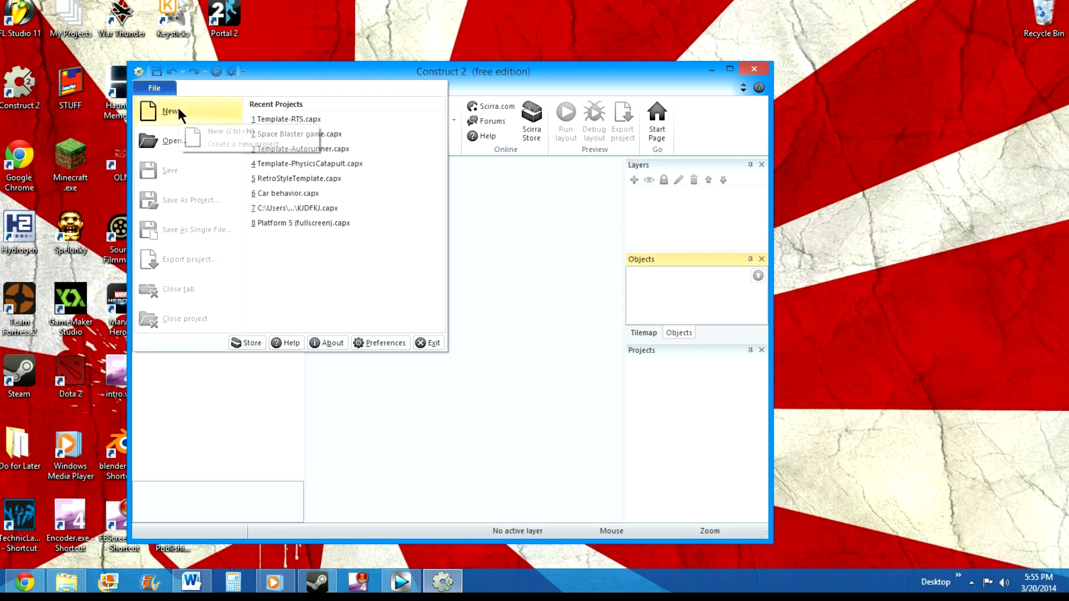
click(177, 105)
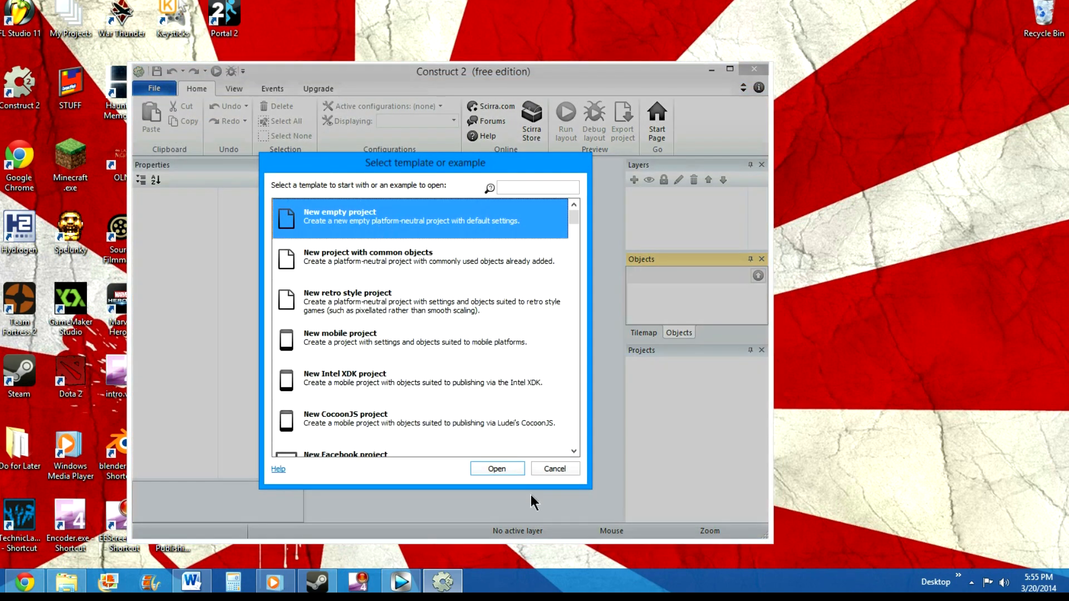
click(505, 469)
click(727, 70)
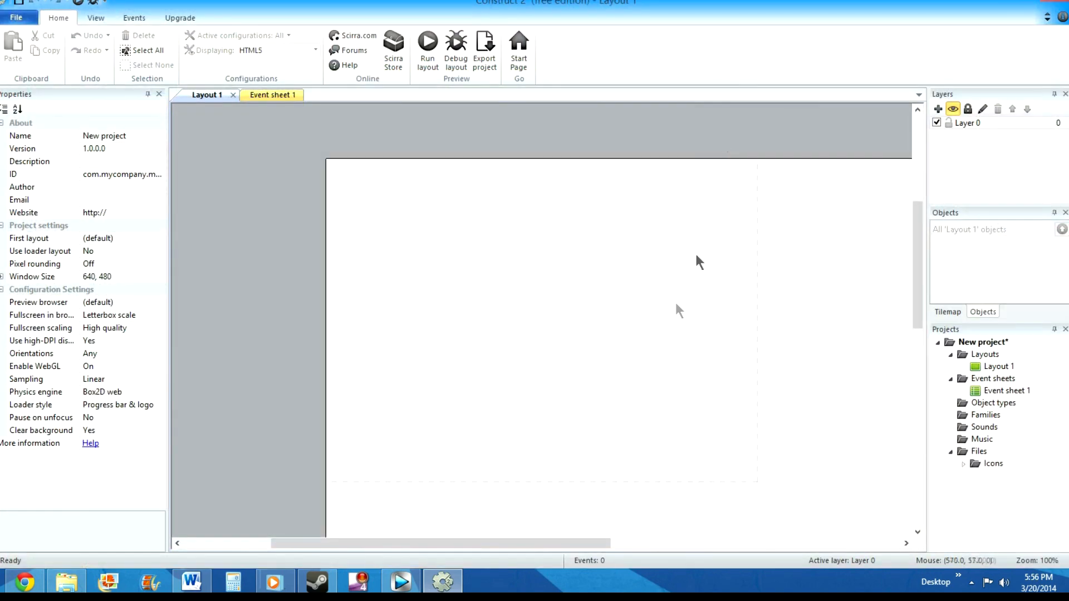
Examine the whole of Layout 1, its layout size and margins, and the project's window size setting.
drag(315, 543, 337, 542)
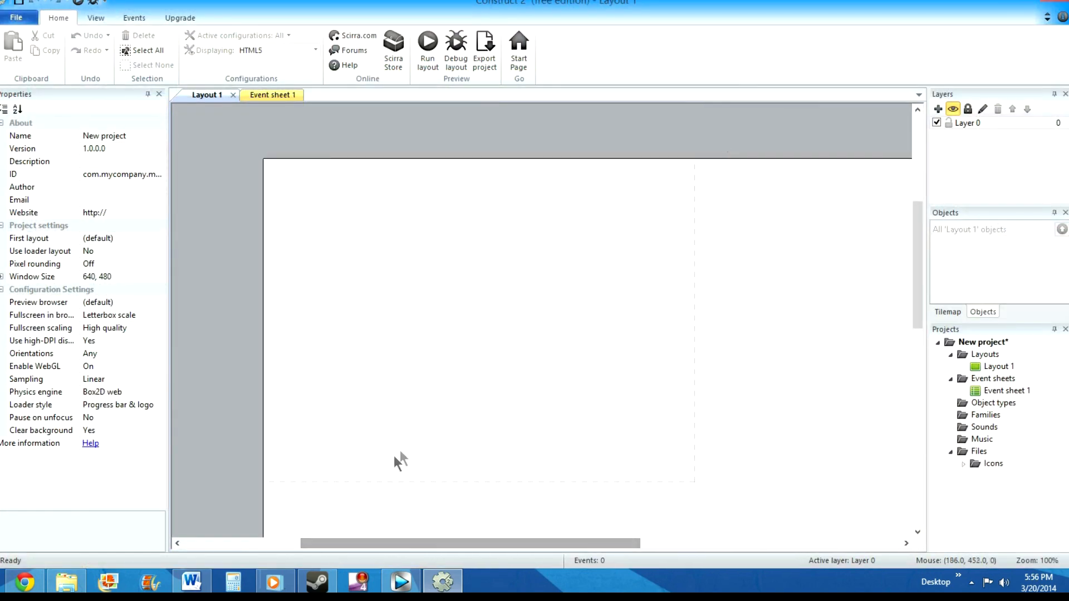
ctrl+scroll(421, 425, down, 6)
drag(919, 262, 921, 306)
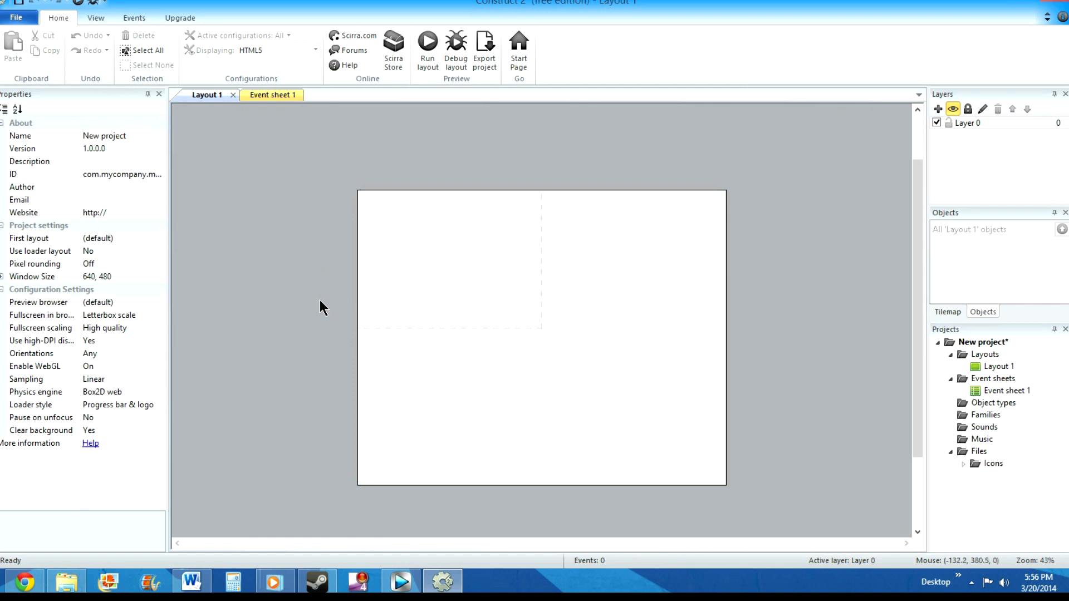
click(328, 217)
right_click(265, 271)
key(Escape)
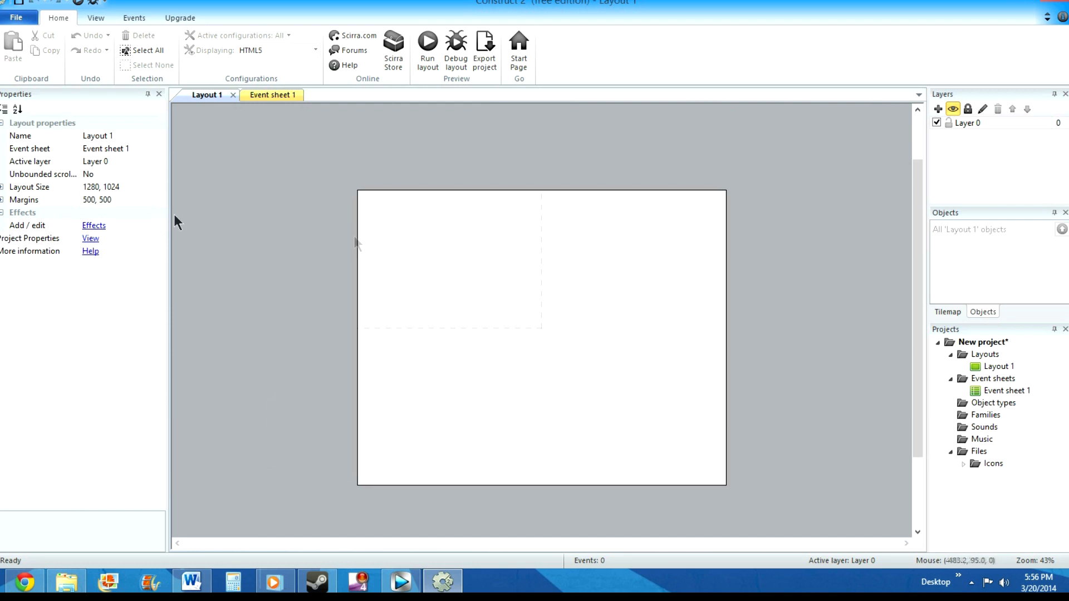
click(90, 238)
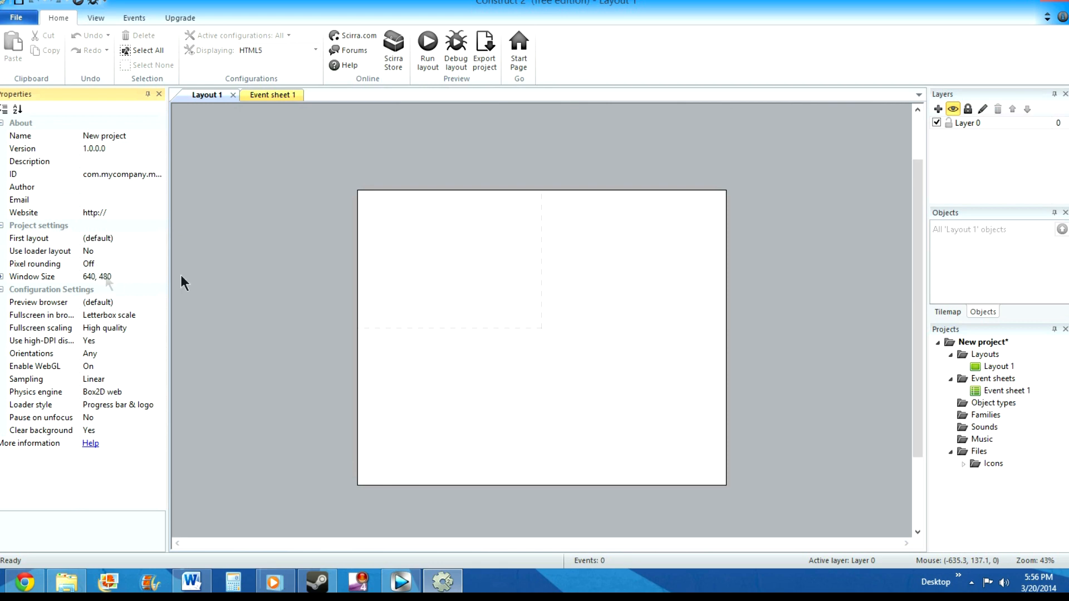
click(320, 133)
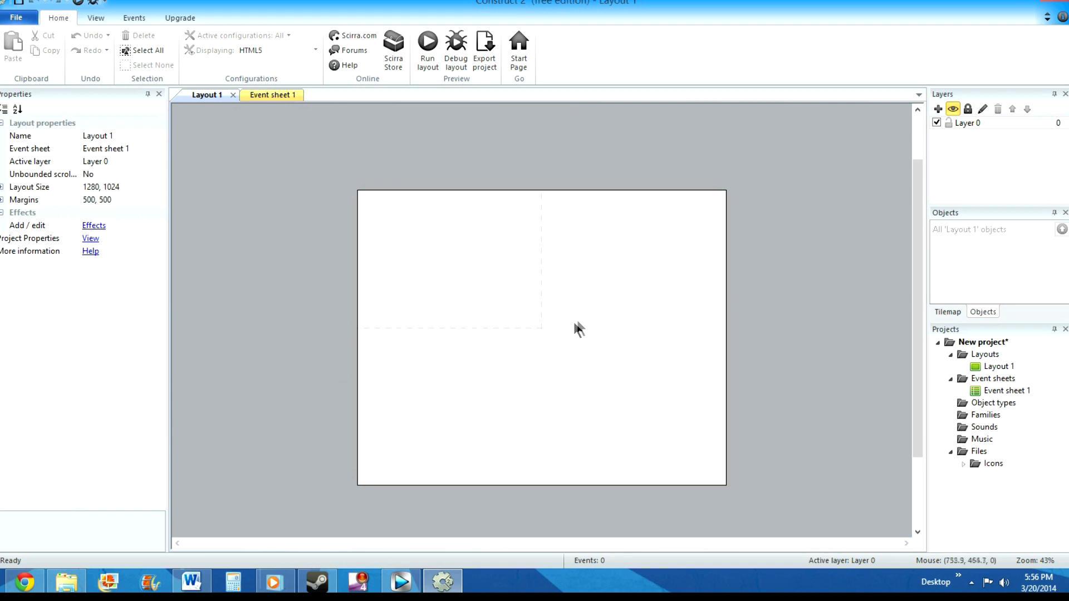
Insert a new Sprite object near the middle of the layout.
right_click(537, 266)
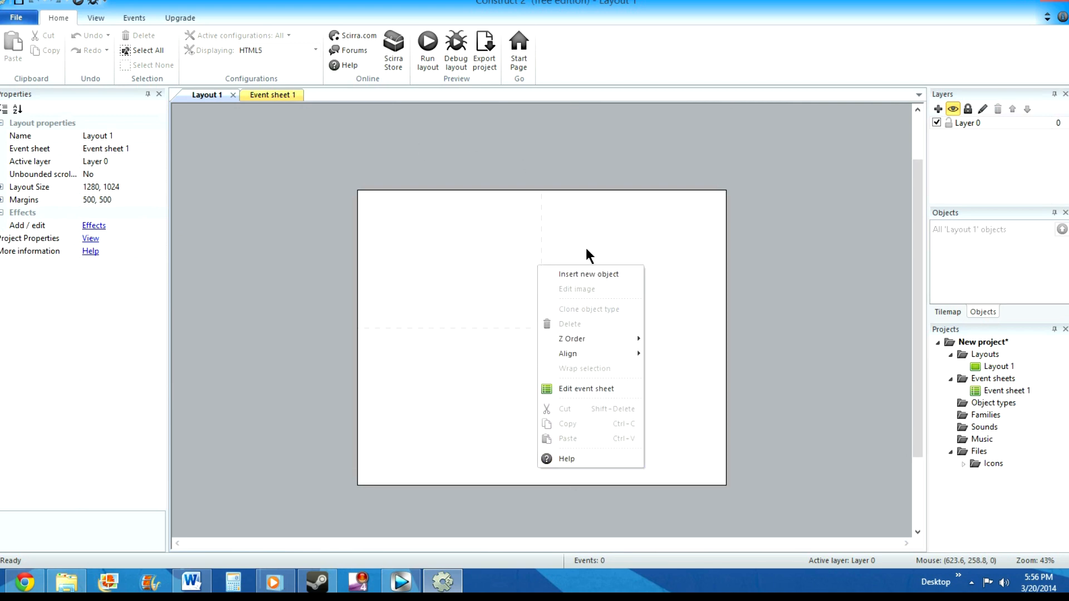
click(600, 273)
mouse_move(609, 251)
mouse_down()
mouse_move(612, 395)
mouse_move(594, 251)
mouse_up()
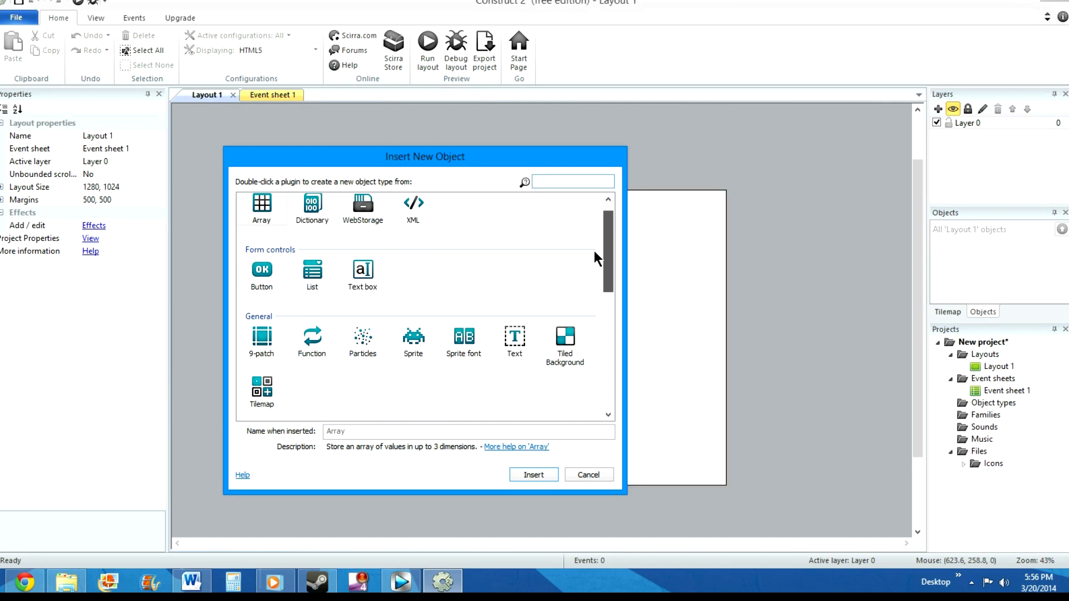
double_click(427, 348)
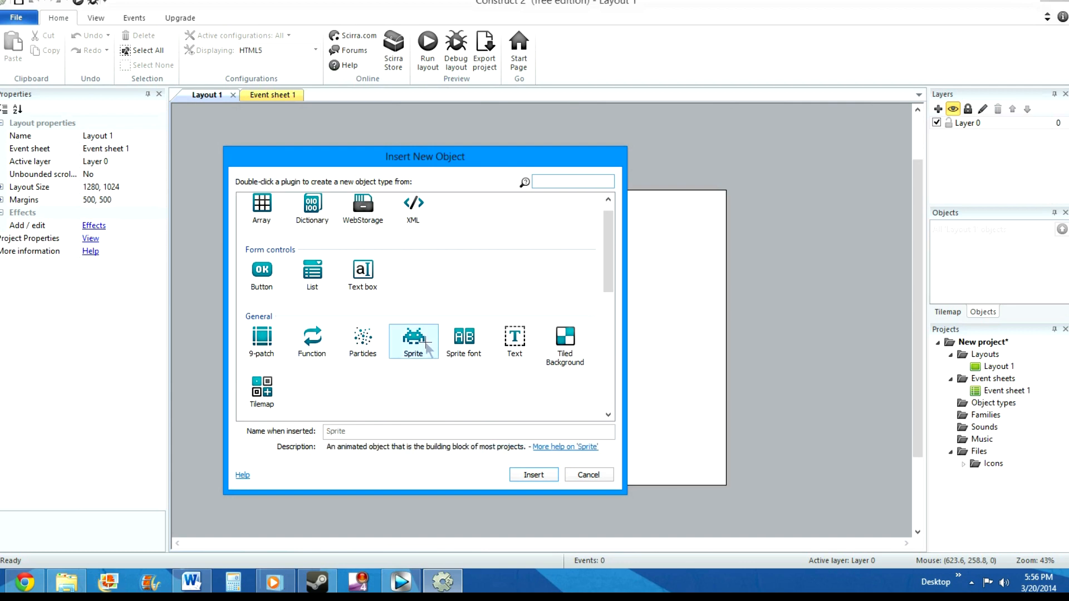
click(468, 308)
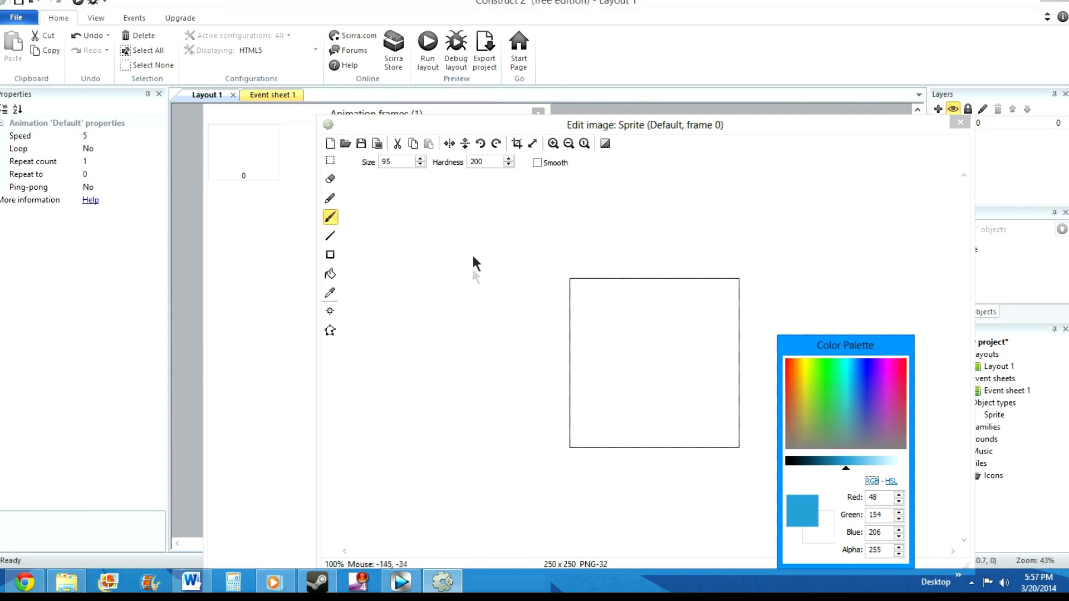
Draw a filled blue rectangle across the lower half of the sprite's image and crop the image to it.
drag(669, 126, 650, 113)
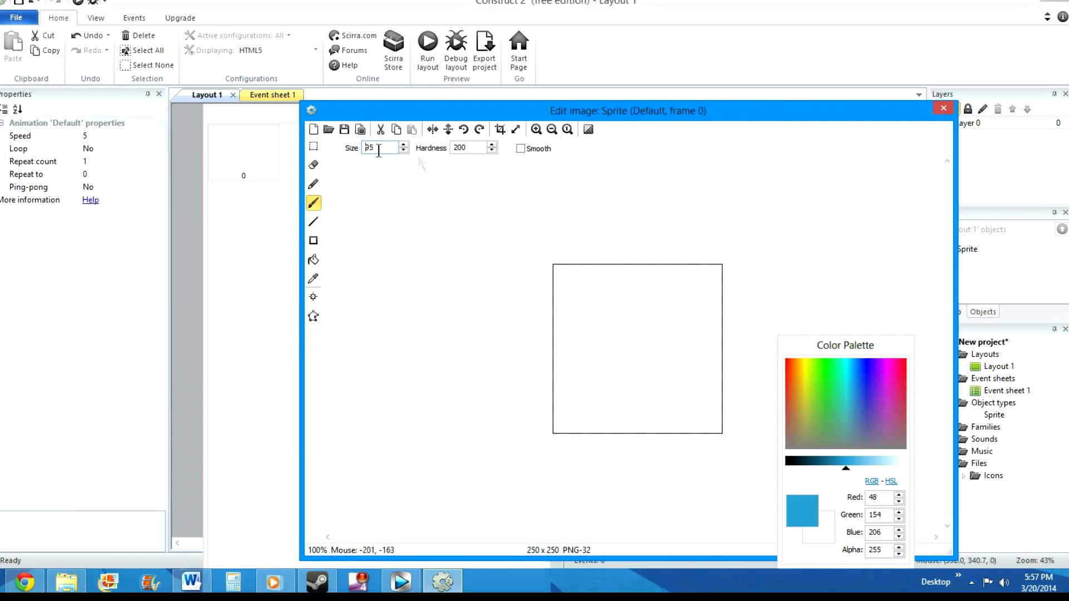
click(313, 241)
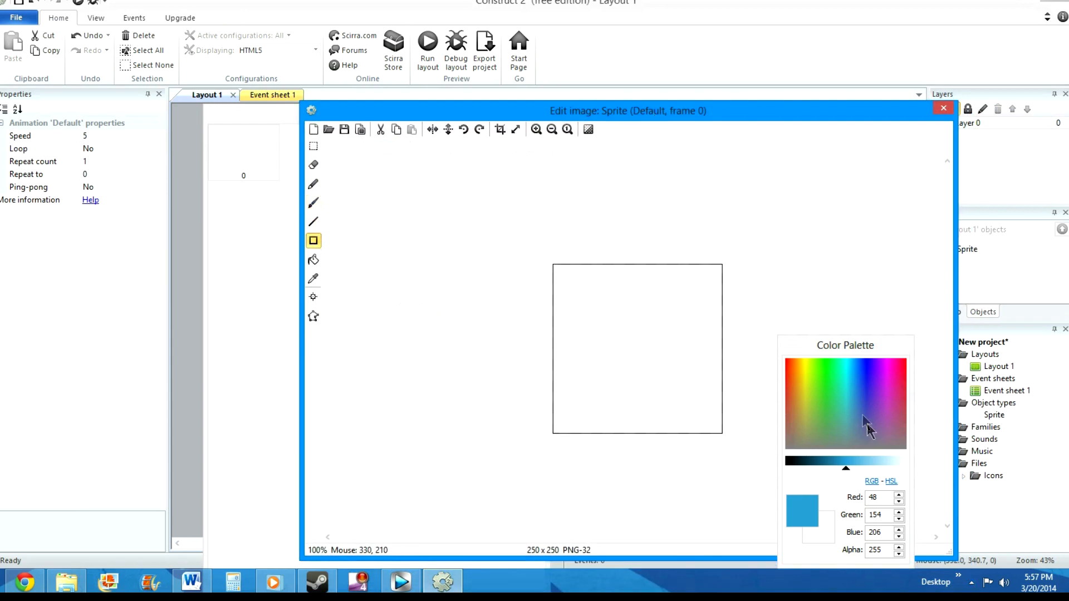
drag(489, 341, 747, 443)
drag(833, 347, 793, 281)
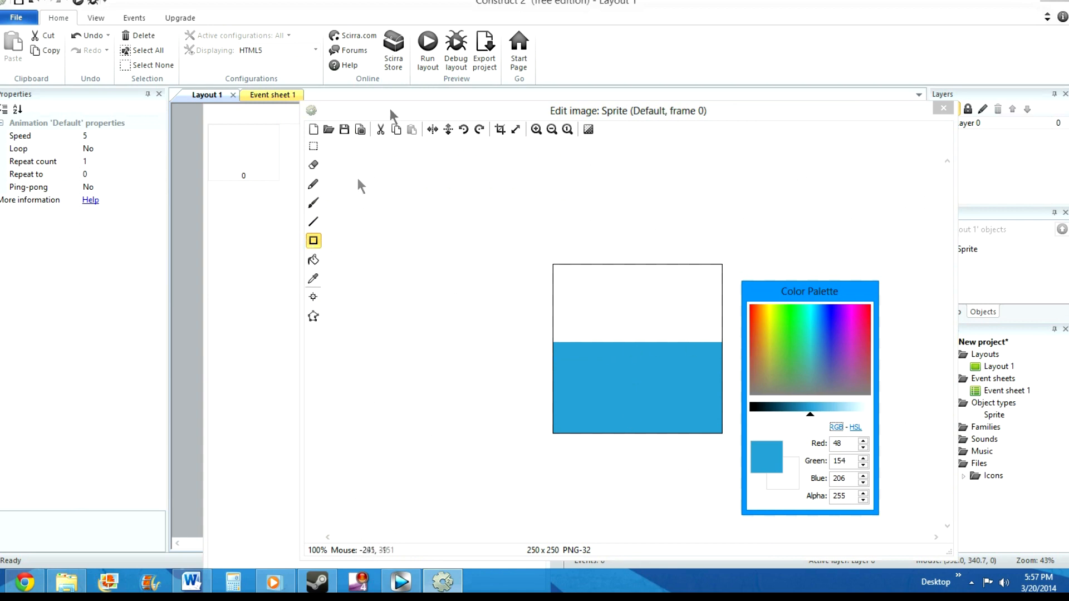
click(500, 130)
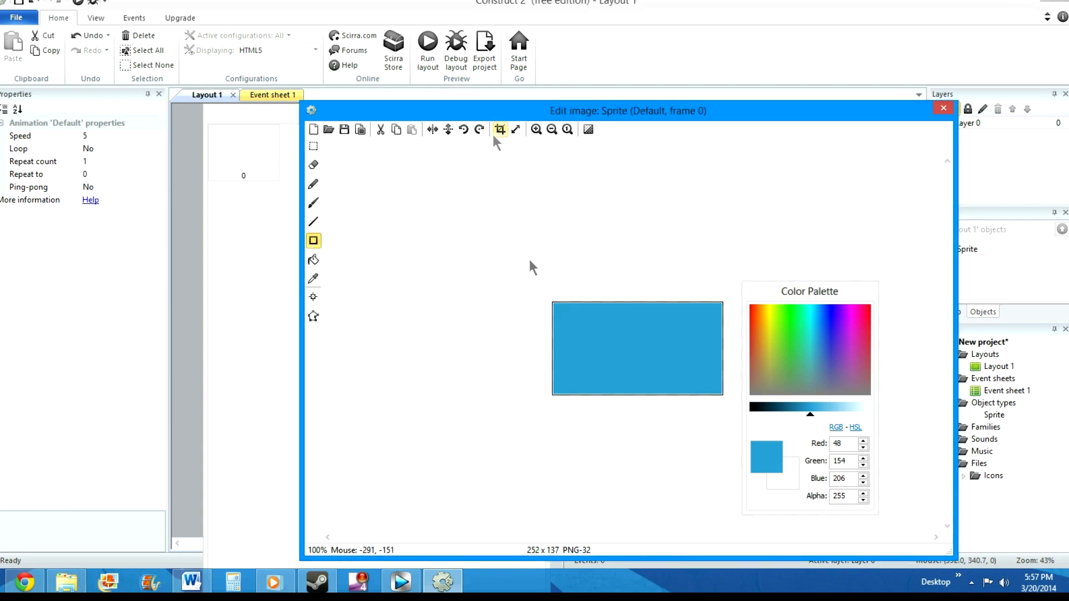
click(945, 110)
Stretch the blue sprite into a flat bar of about 1013 x 64 and place it at about 351, 434.
drag(421, 324, 542, 327)
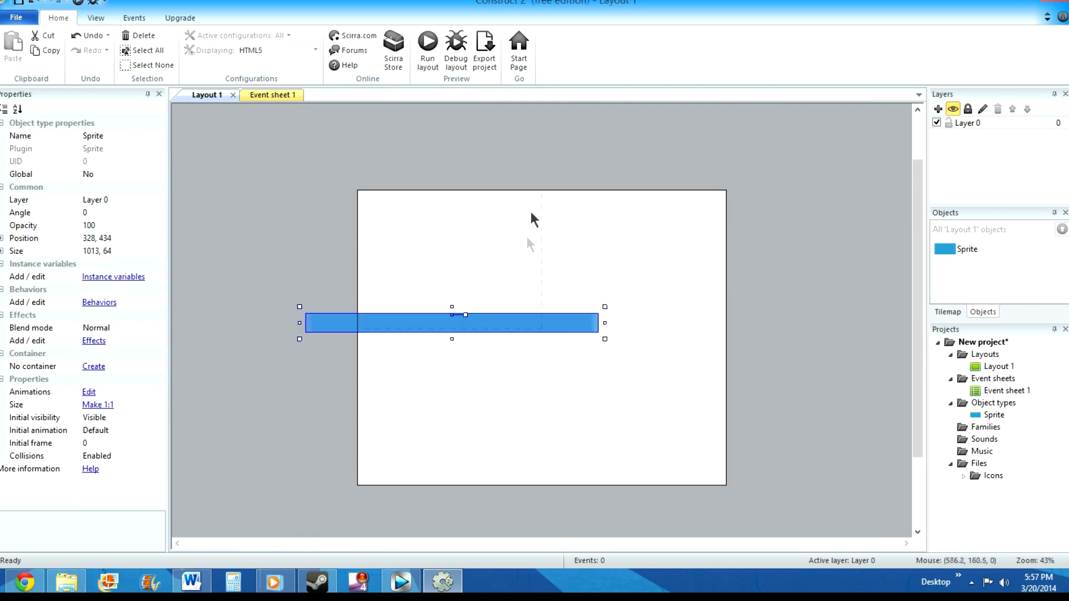
mouse_move(496, 328)
mouse_down()
mouse_move(509, 326)
mouse_move(499, 326)
mouse_up()
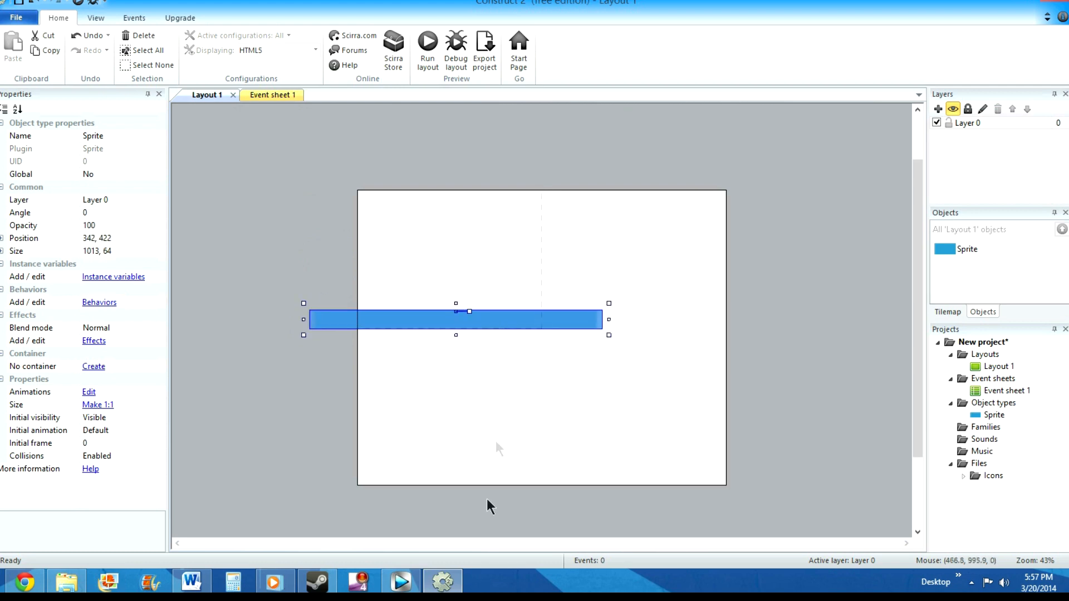
click(432, 422)
click(447, 319)
drag(448, 321, 451, 325)
Insert a second Sprite object into the layout over the blue bar.
right_click(329, 269)
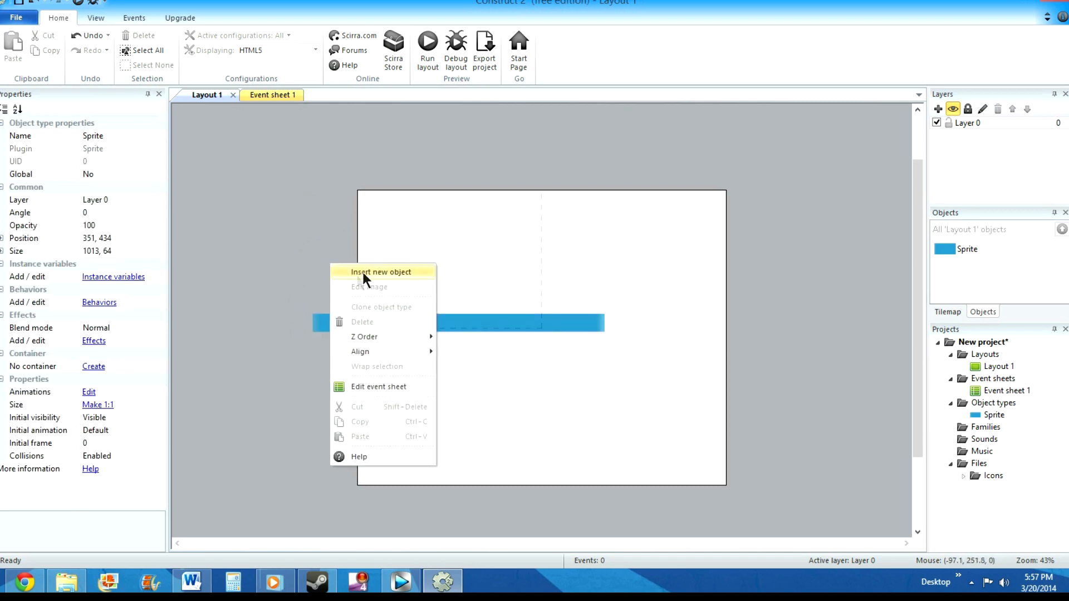
click(356, 272)
click(413, 361)
double_click(413, 361)
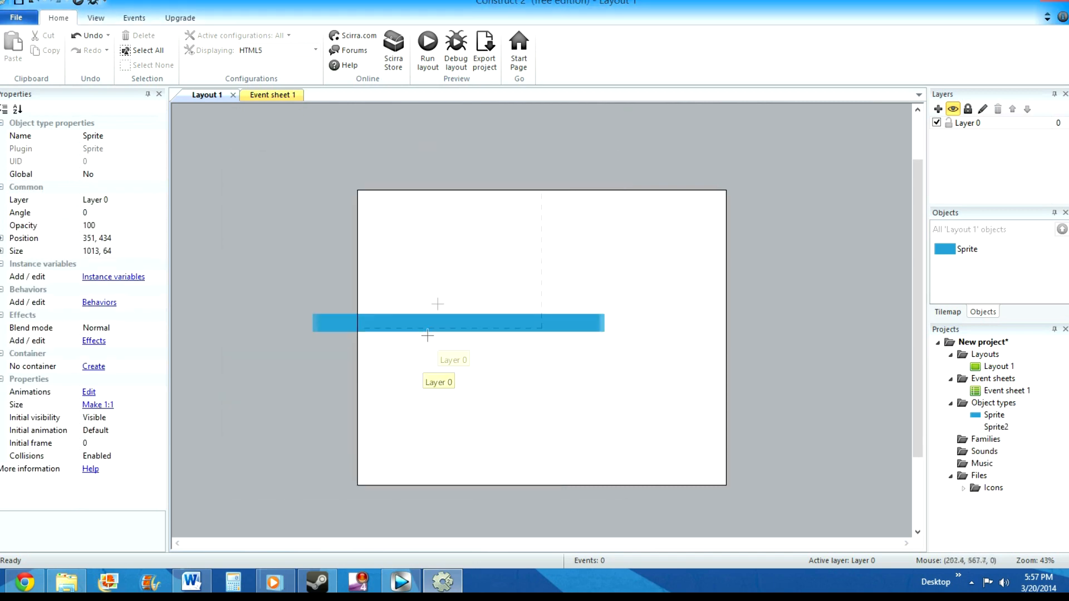
click(438, 315)
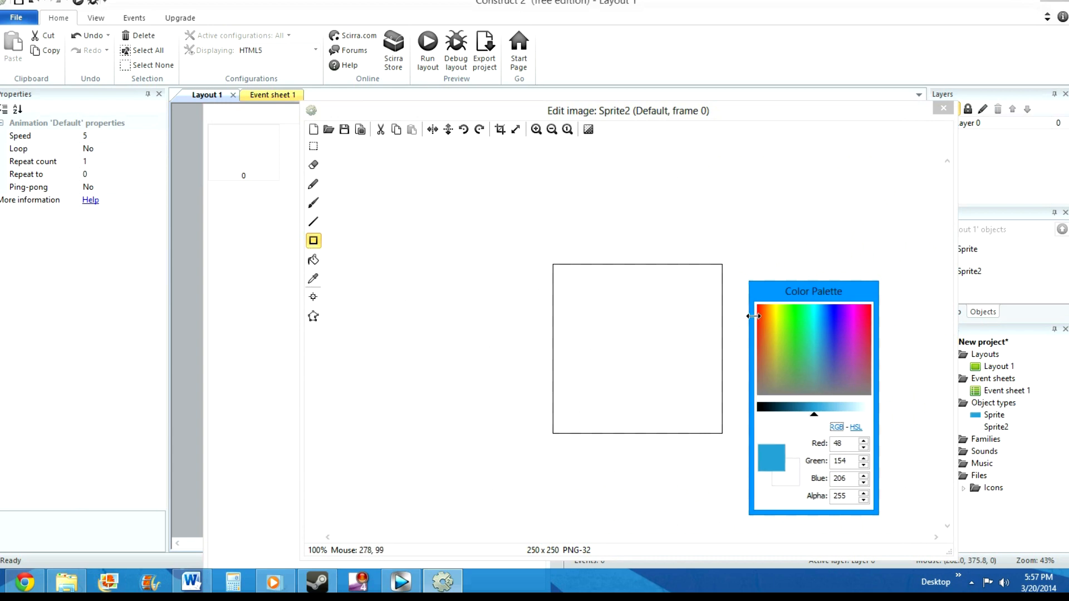
Paint a red circle in the middle of the second sprite's image with the size 95 brush and crop the image.
click(759, 315)
click(313, 204)
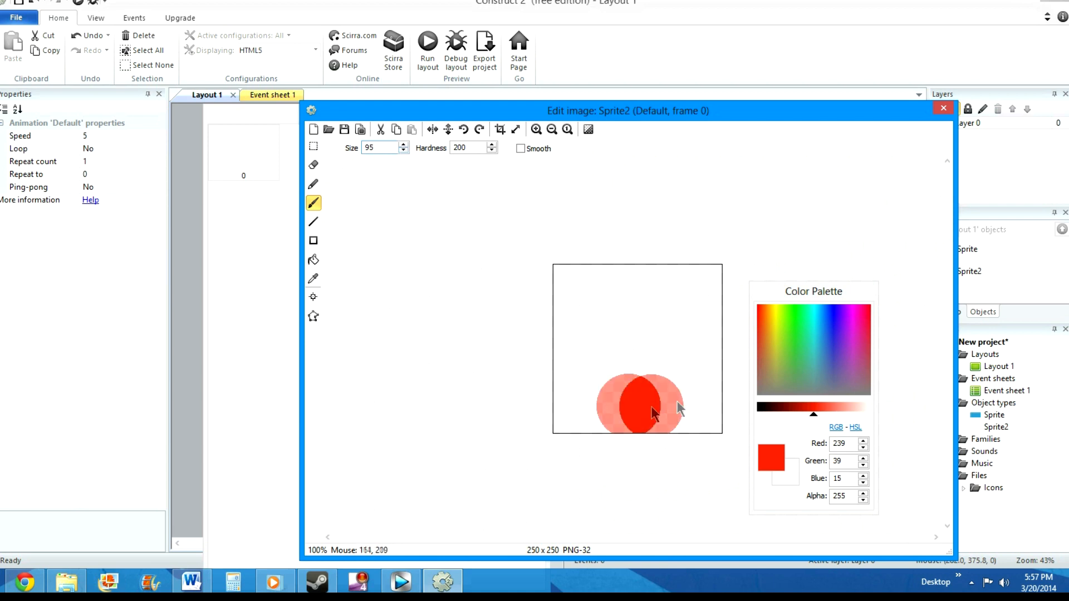
click(634, 346)
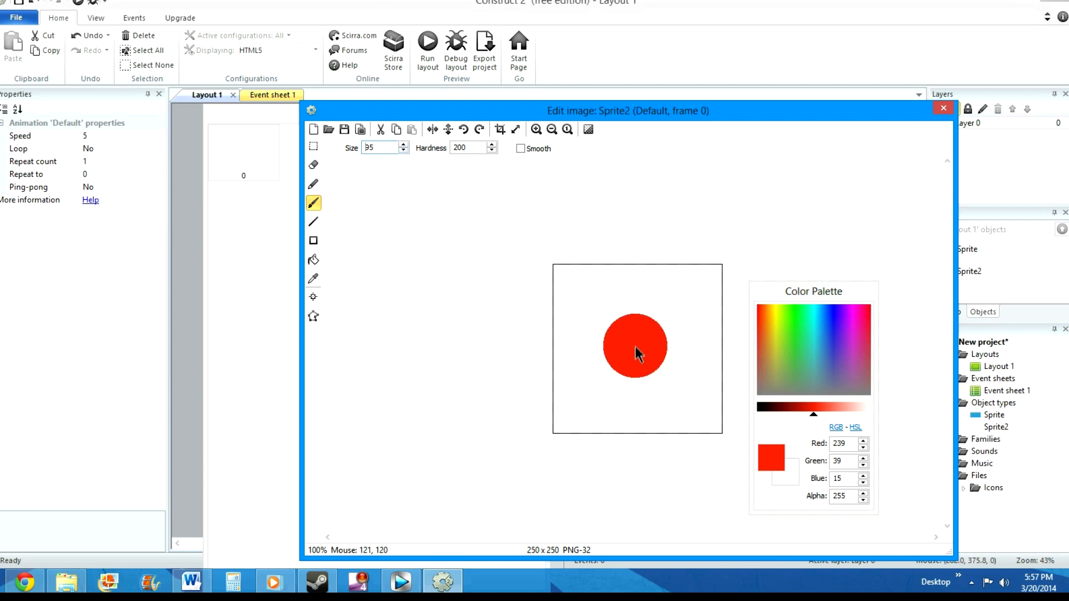
click(500, 129)
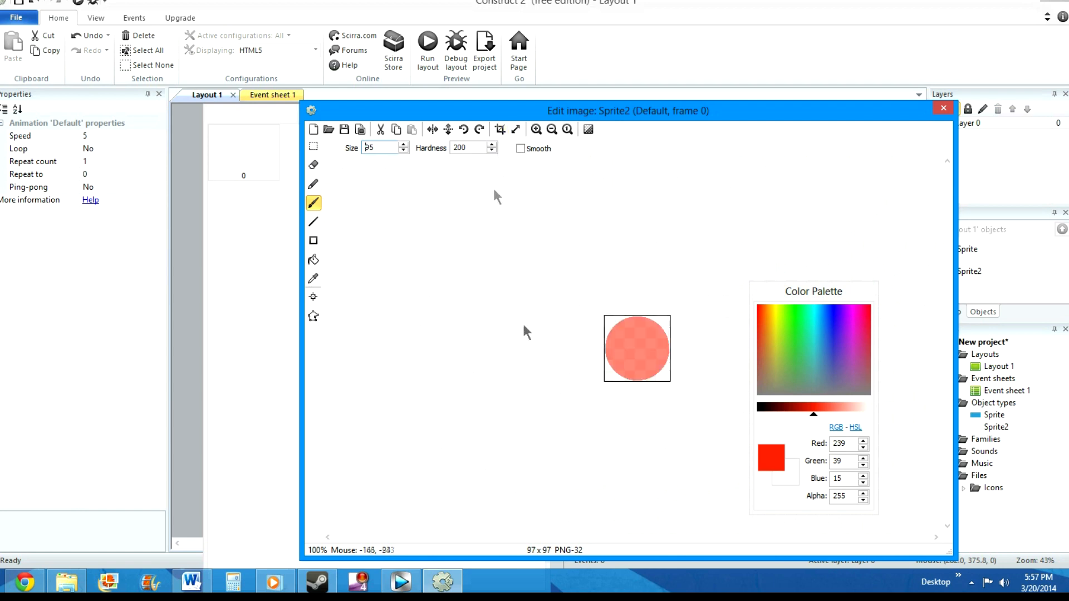
Add a midpoint to each side of the red circle's collision polygon and move the four corner points in onto the circle's edge.
click(313, 316)
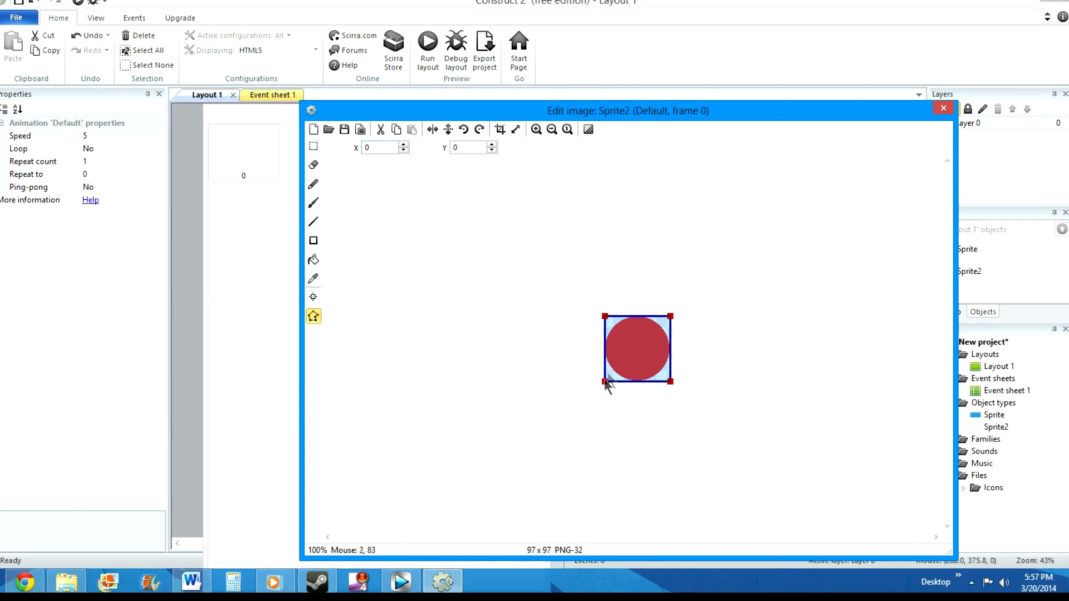
right_click(669, 383)
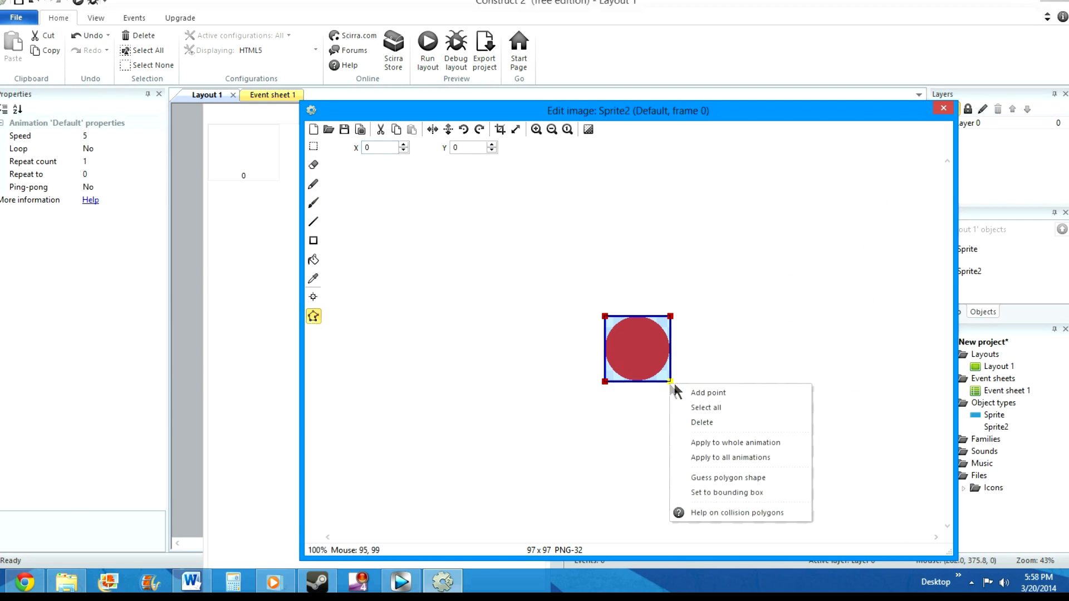
click(690, 392)
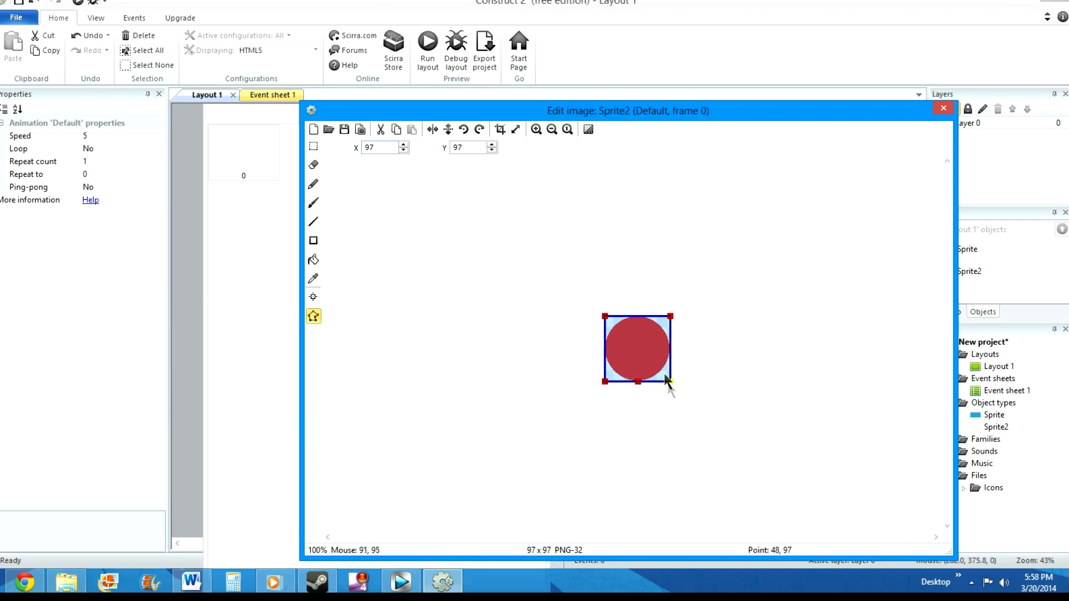
right_click(669, 317)
click(688, 327)
right_click(606, 317)
click(626, 327)
right_click(605, 380)
click(635, 388)
drag(604, 380, 659, 371)
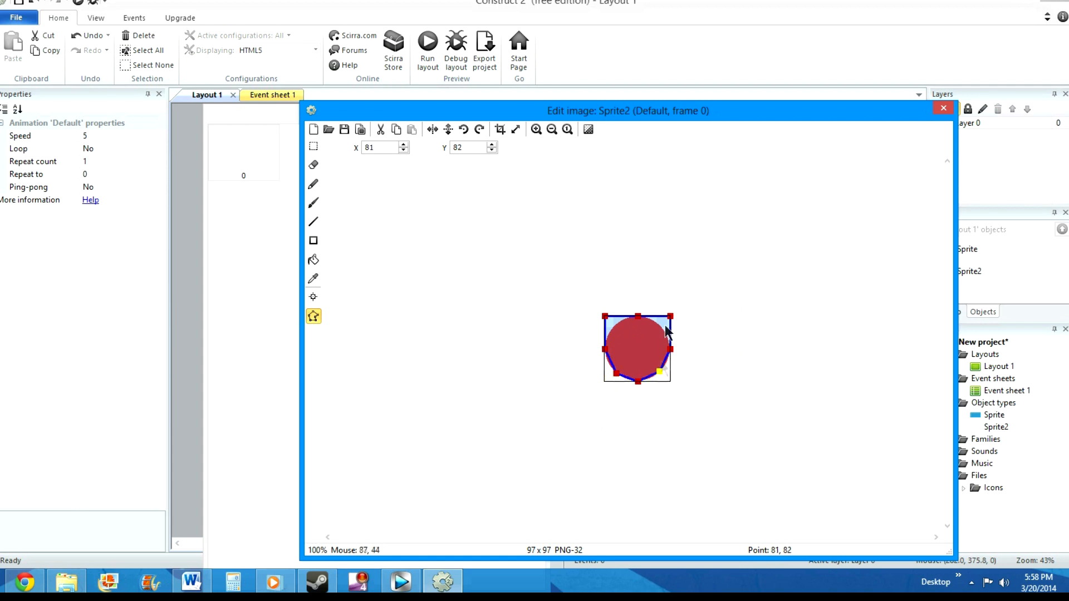
drag(671, 317, 614, 324)
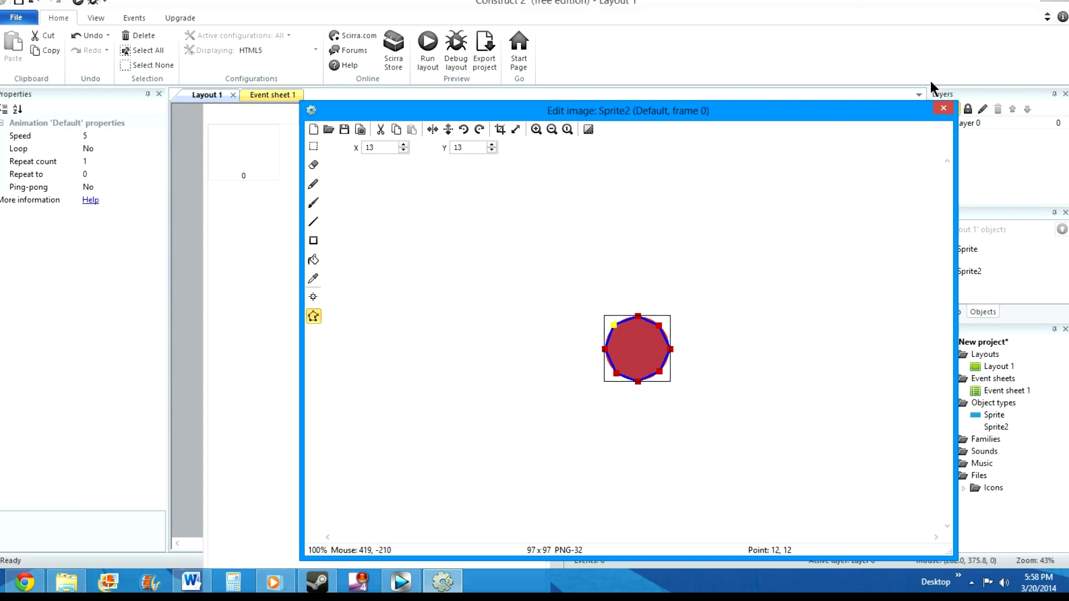
Leave the image editor, shrink the red circle to about 83 x 83 and place it above the blue bar at about 192, 331.
click(942, 109)
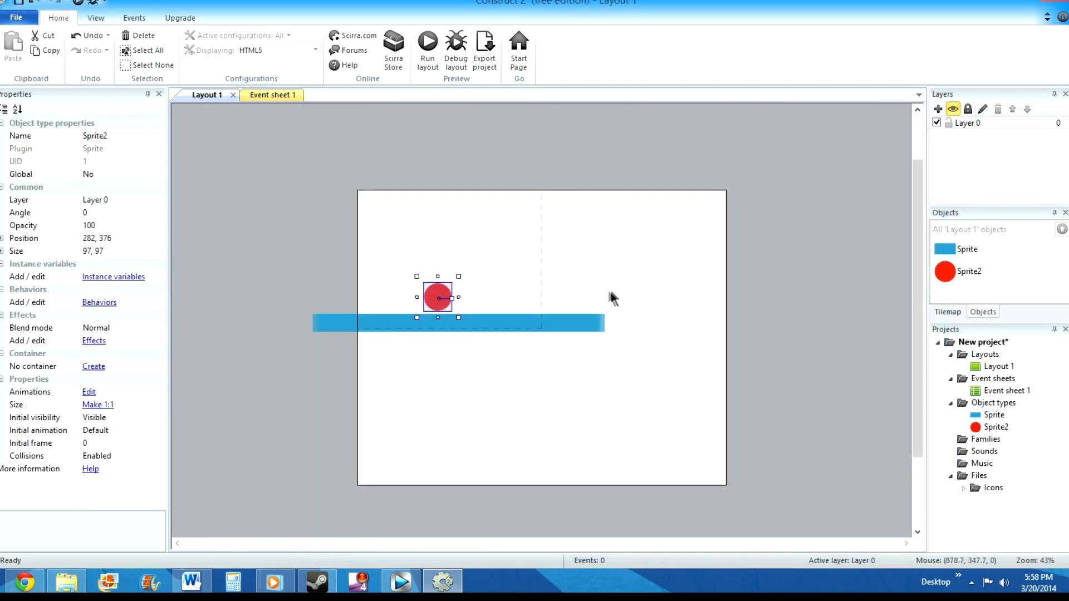
drag(432, 290, 430, 265)
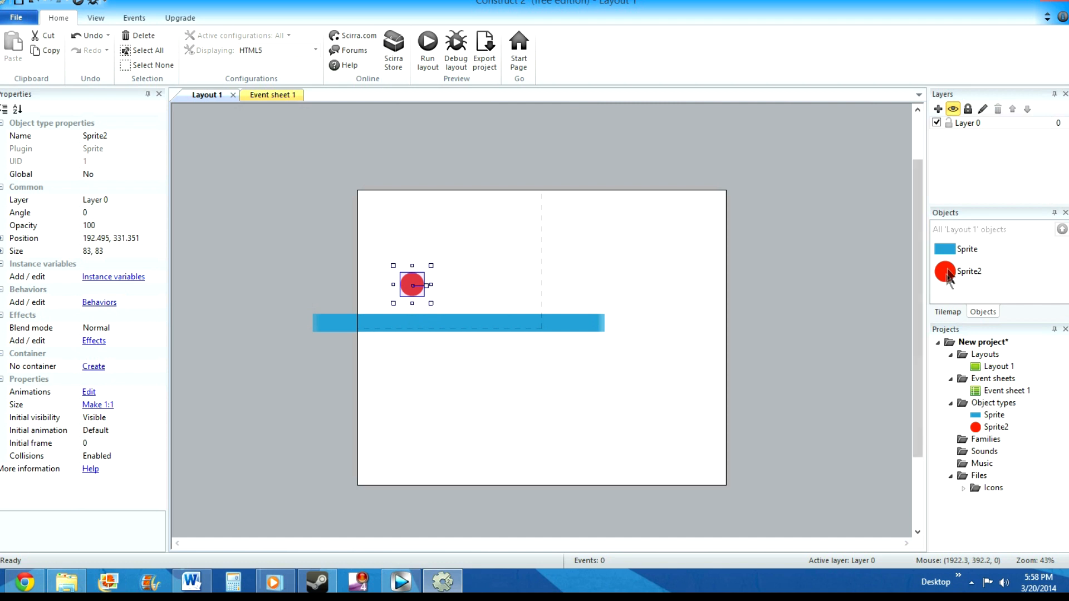
Add the Solid behavior to the blue bar sprite.
click(958, 249)
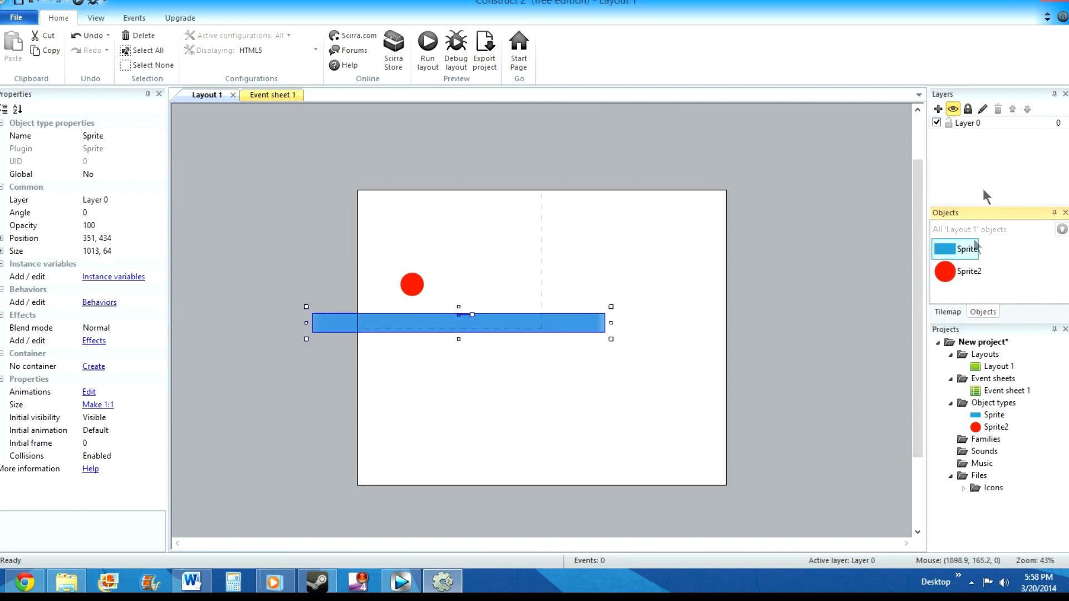
right_click(963, 249)
click(1007, 310)
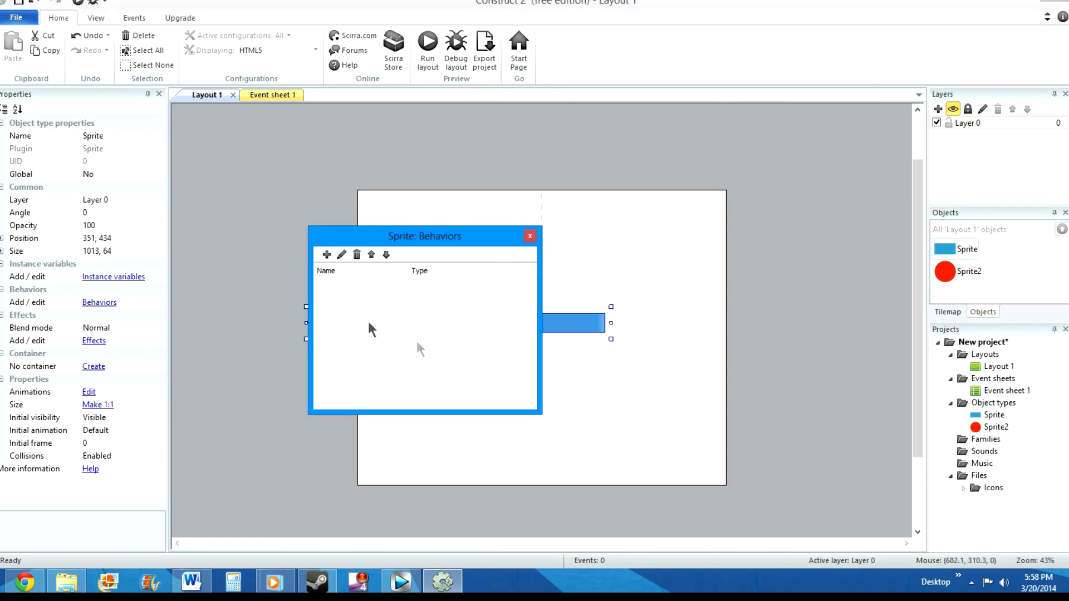
click(326, 254)
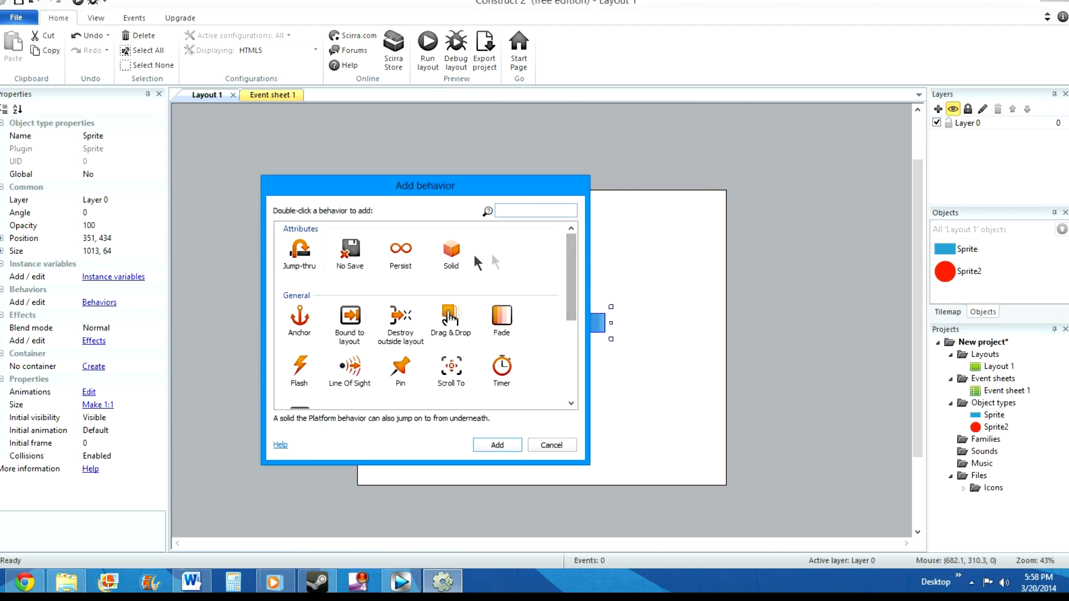
click(450, 254)
click(521, 449)
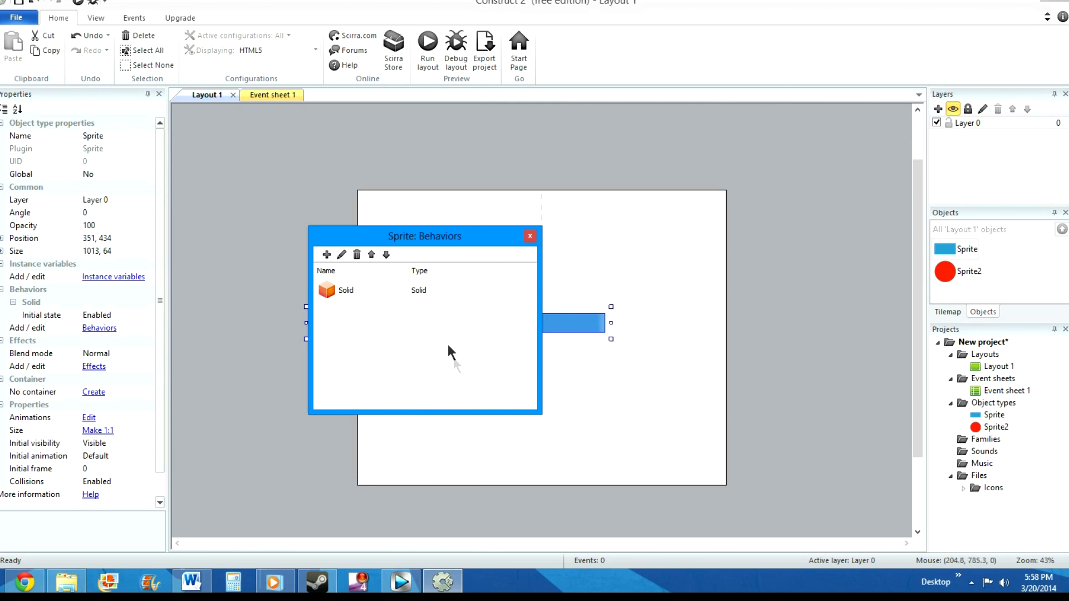
click(533, 236)
Add the Platform behavior to the red circle sprite, Sprite2.
click(969, 272)
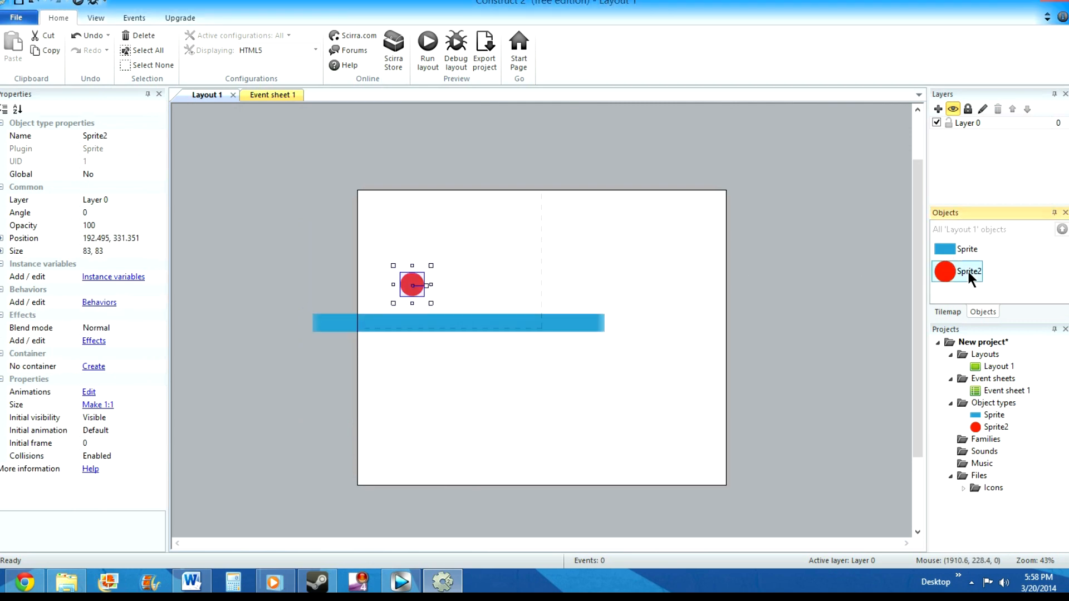
right_click(968, 271)
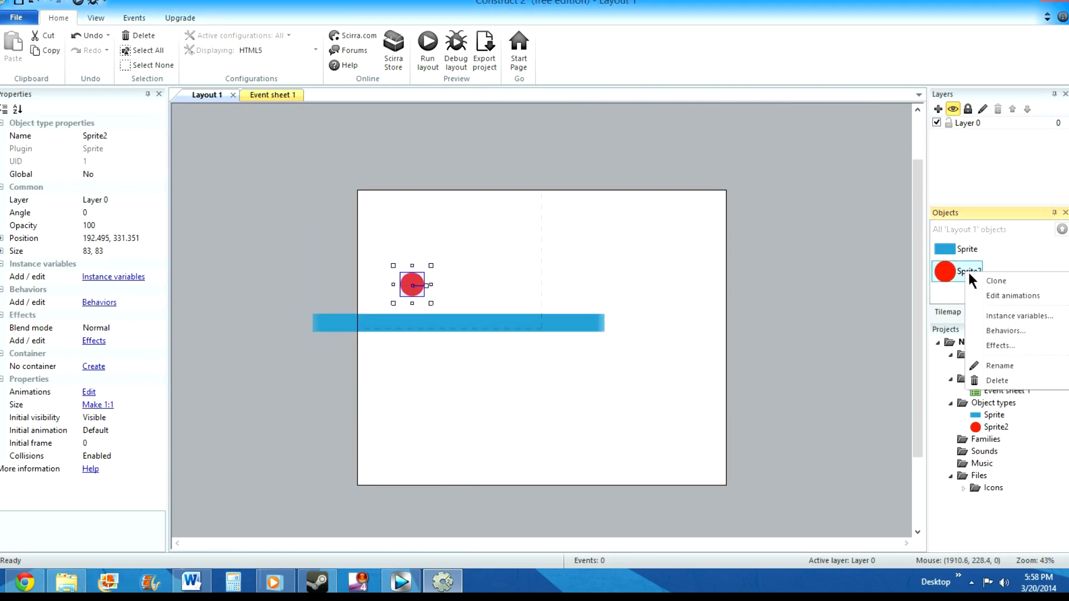
click(1005, 330)
click(327, 254)
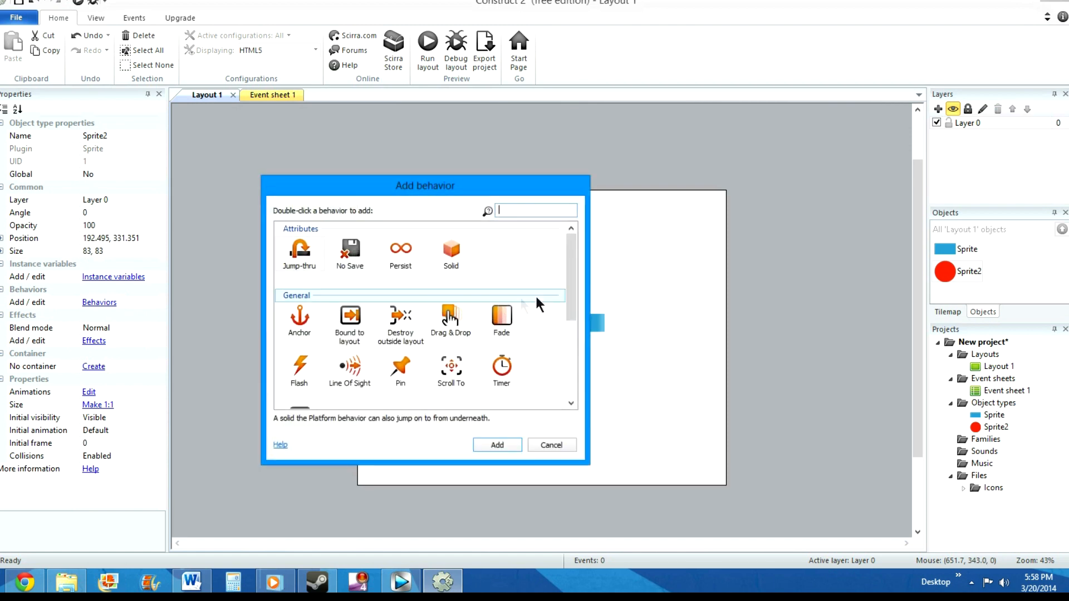
drag(569, 286, 566, 370)
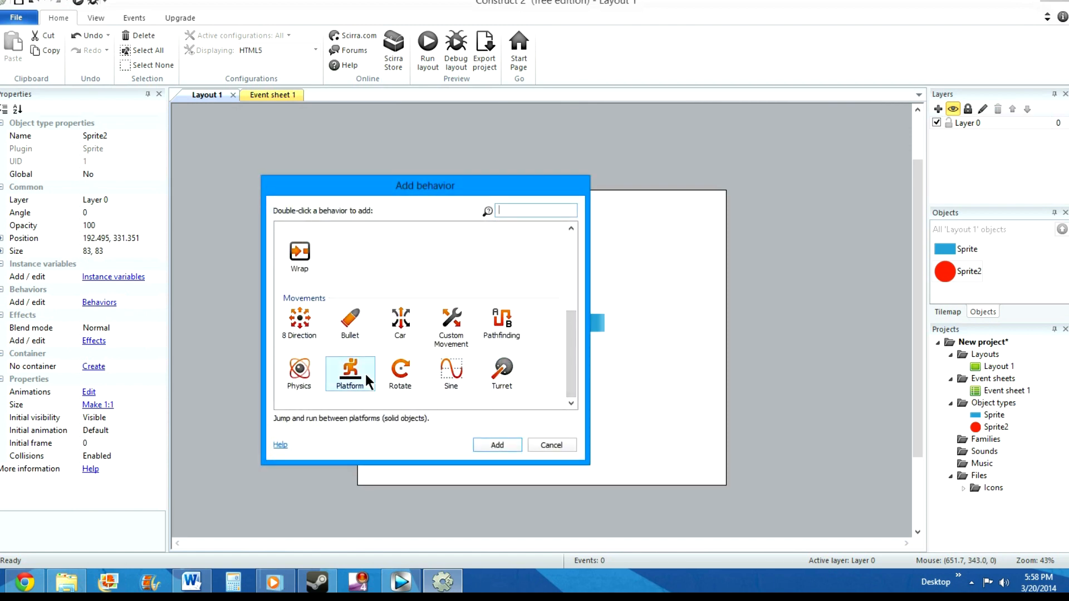
click(497, 444)
click(530, 239)
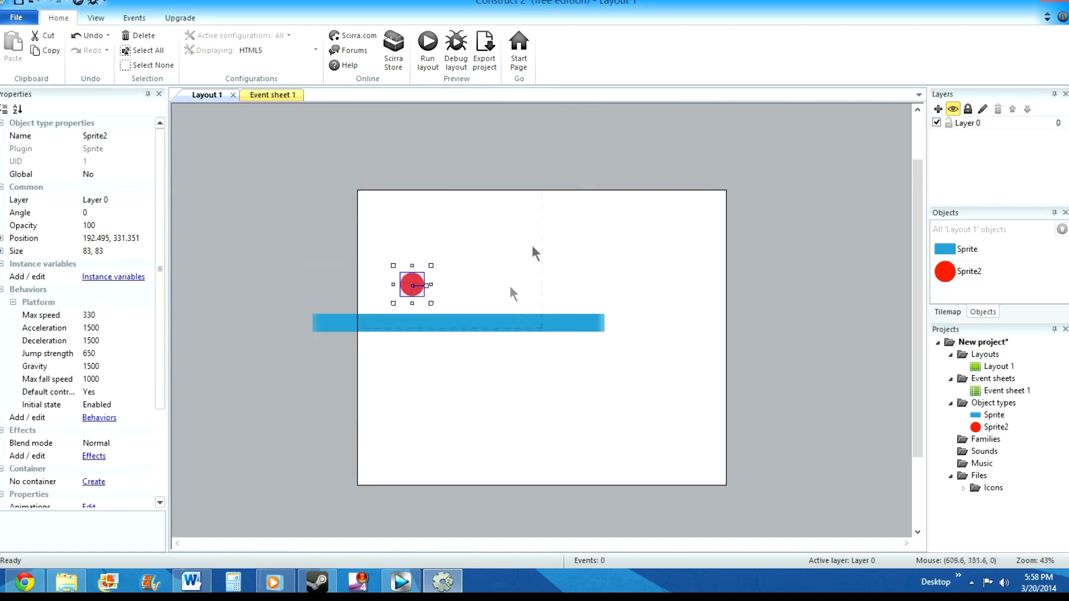
Reposition the red circle to about 155, 315 and the blue bar beneath it to about 349, 438.
drag(411, 286, 401, 282)
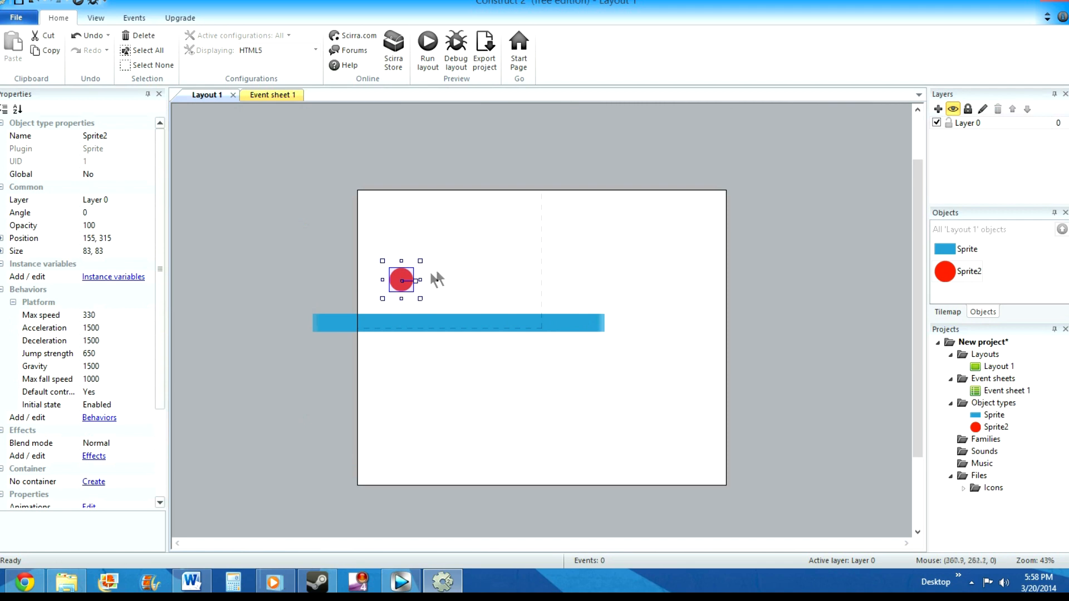
click(542, 328)
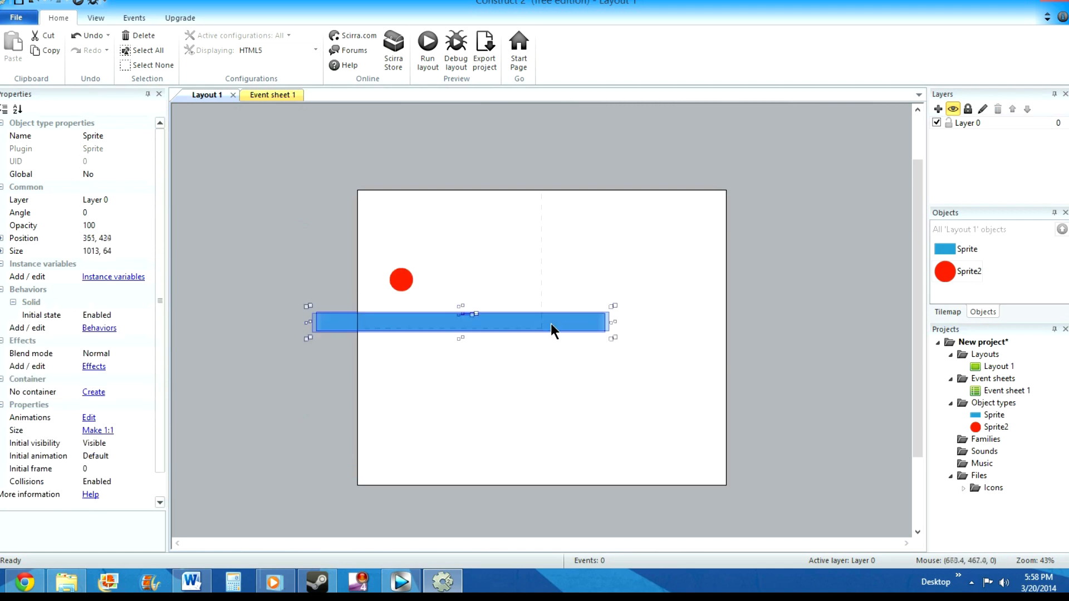
drag(567, 332, 562, 335)
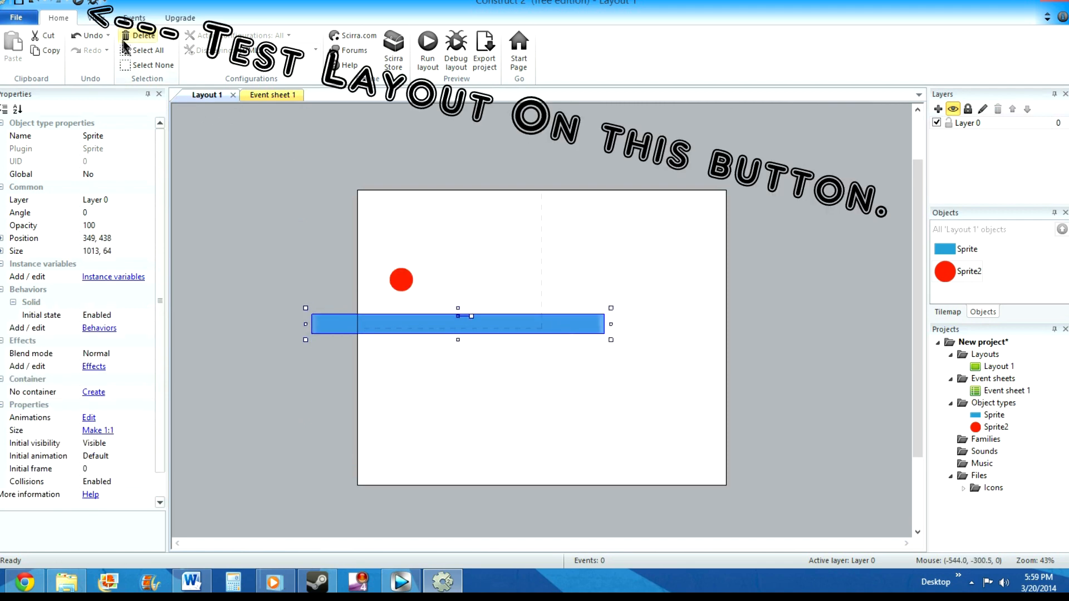
Run the layout in the browser, test moving and jumping with the red ball on the blue bar, and close the preview.
click(79, 4)
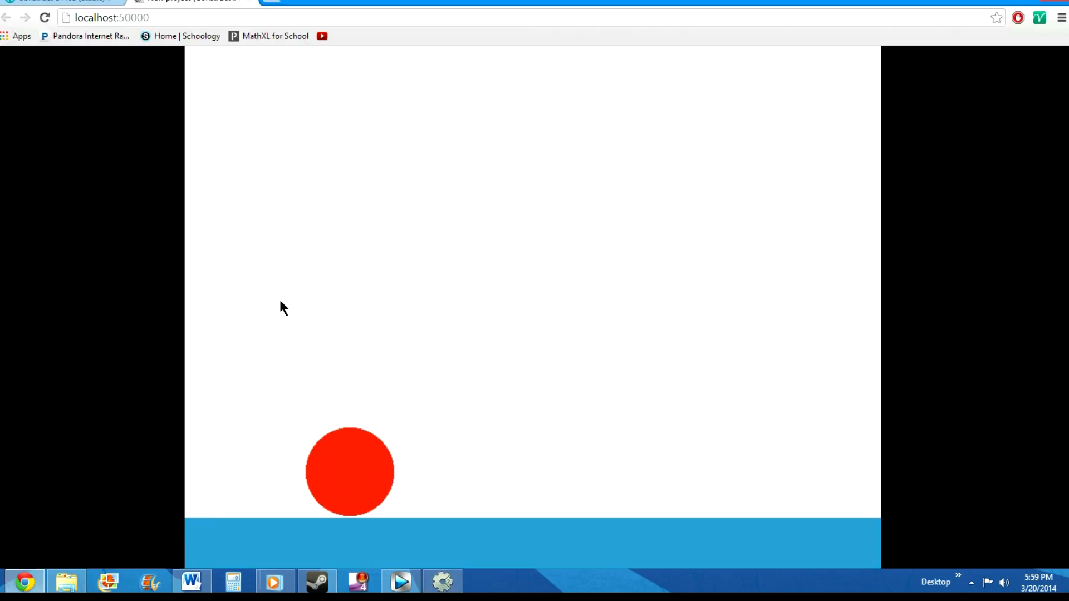
key(Right)
key(Up)
key(Left)
key(Right)
key(Up)
key(Right)
key(Up)
key(Left)
key(Up)
key(Up)
key(Right)
key(Up)
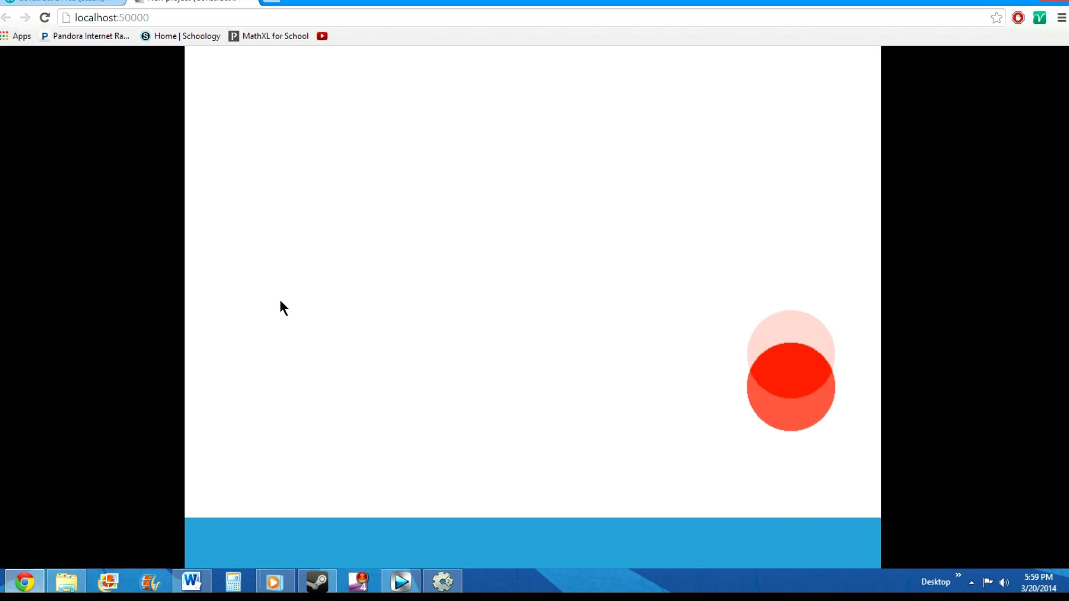
click(251, 2)
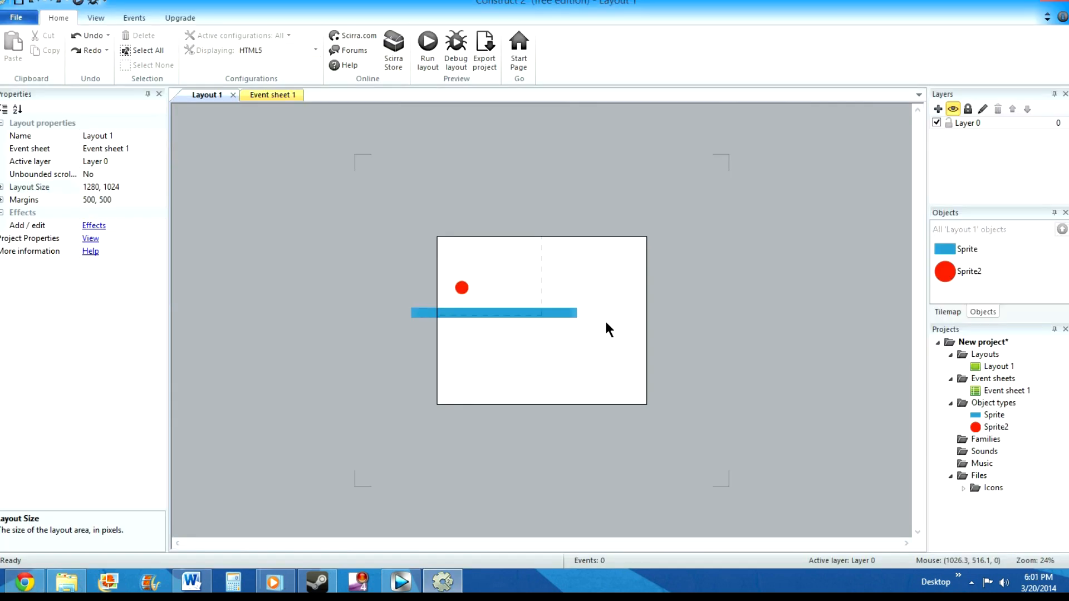
Set Layout 1's size to 3000, 1024.
drag(96, 188, 94, 185)
click(99, 184)
key(BackSpace)
key(BackSpace)
key(BackSpace)
key(BackSpace)
text(3000)
key(Return)
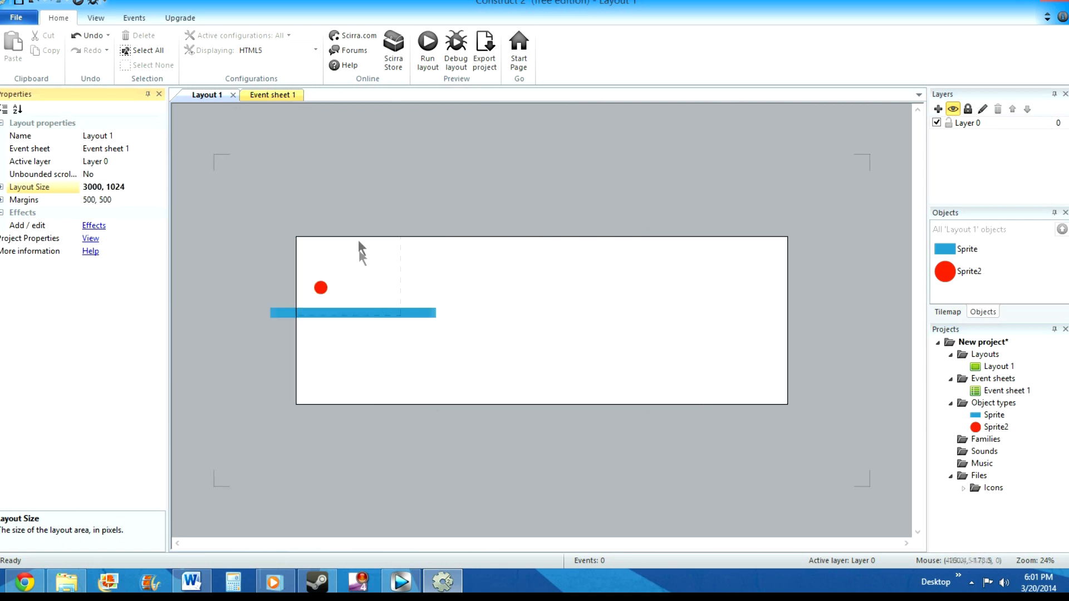
View the project properties and set the window size to 3000, 1024.
click(90, 239)
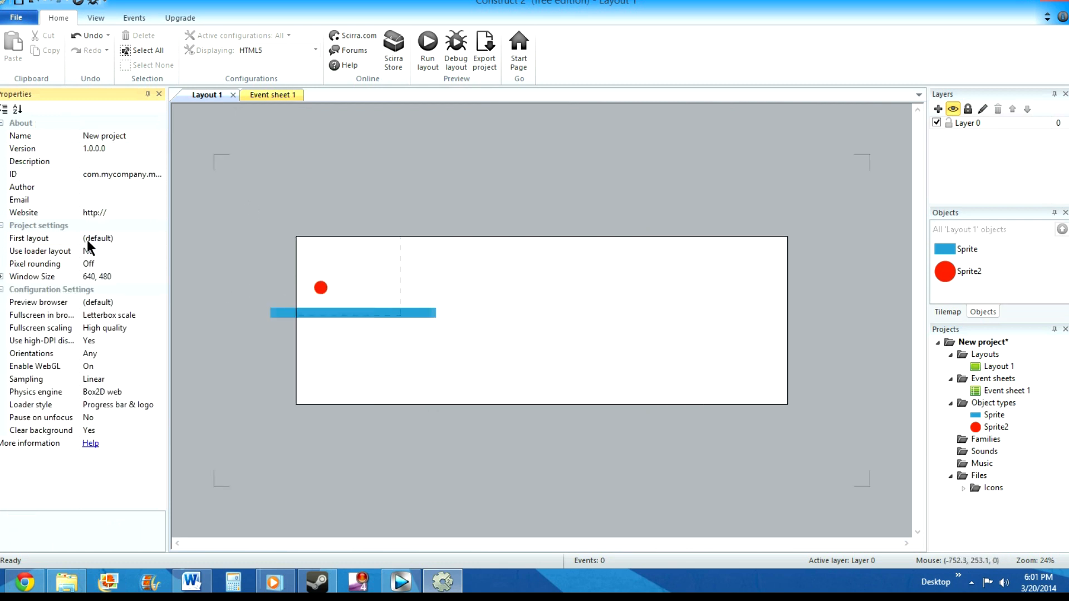
click(125, 275)
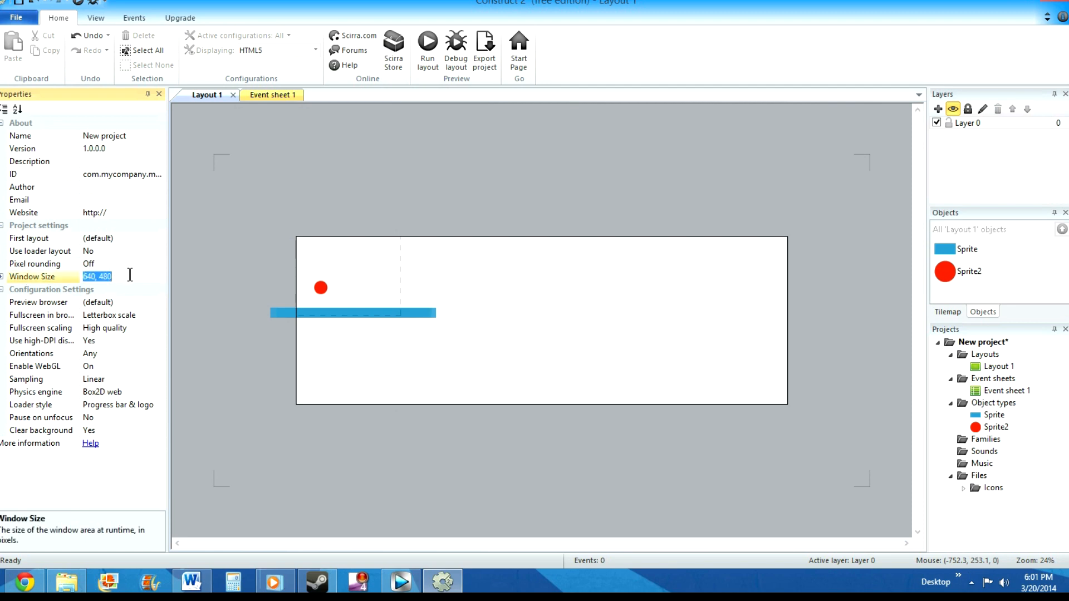
text(3000, 1024)
key(Return)
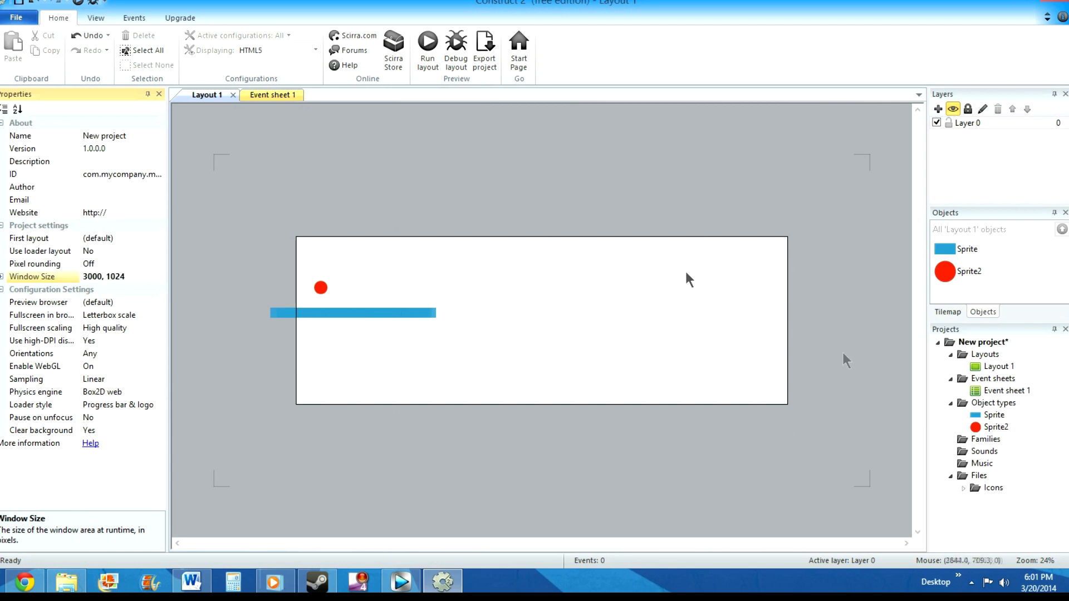
Move the blue bar to about 193, 964 and duplicate it into two 355-wide steps and two upward-angled ramp pieces to its right.
drag(379, 312, 351, 397)
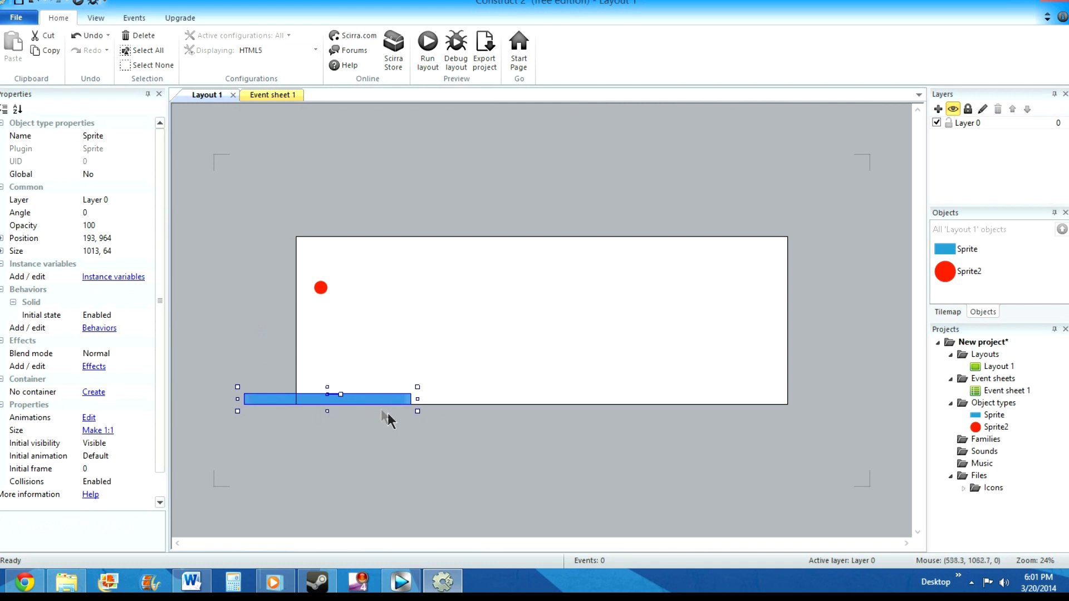
ctrl+drag(356, 396, 507, 364)
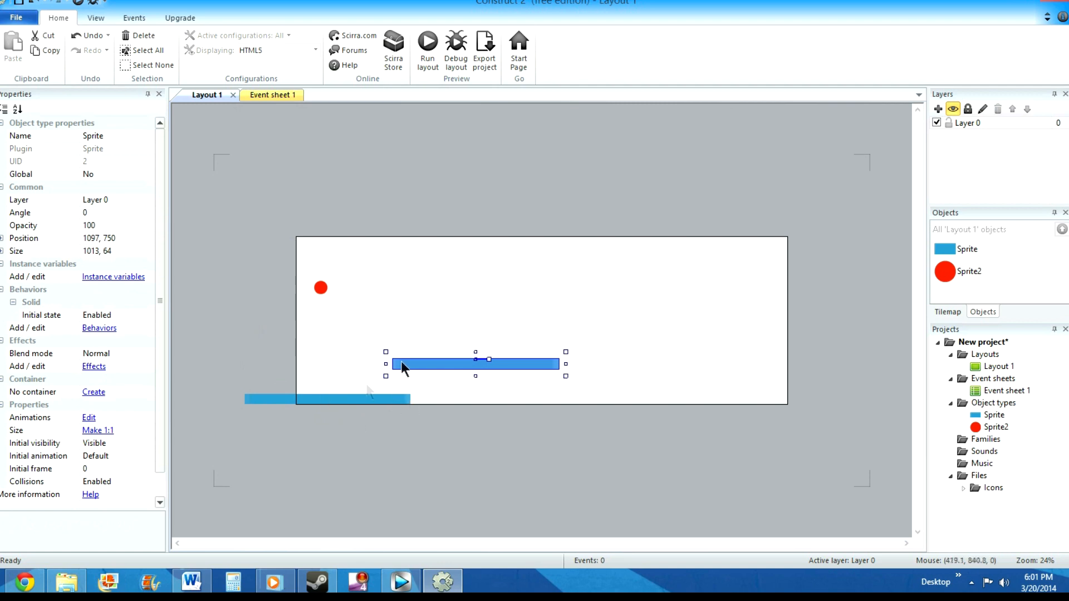
drag(432, 366, 441, 372)
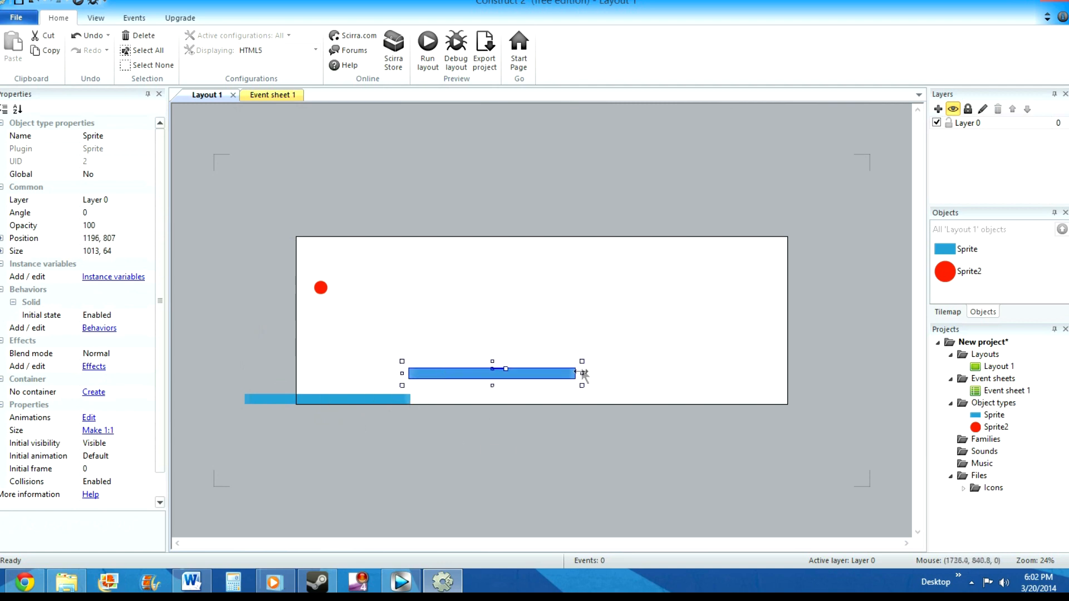
mouse_move(583, 371)
mouse_down()
mouse_move(466, 377)
mouse_move(493, 346)
mouse_move(536, 330)
mouse_move(533, 320)
mouse_move(521, 365)
mouse_move(517, 298)
mouse_move(549, 321)
mouse_move(515, 305)
mouse_move(490, 311)
mouse_move(508, 289)
mouse_move(535, 300)
mouse_move(531, 333)
mouse_move(583, 315)
mouse_move(619, 280)
mouse_move(607, 289)
mouse_up()
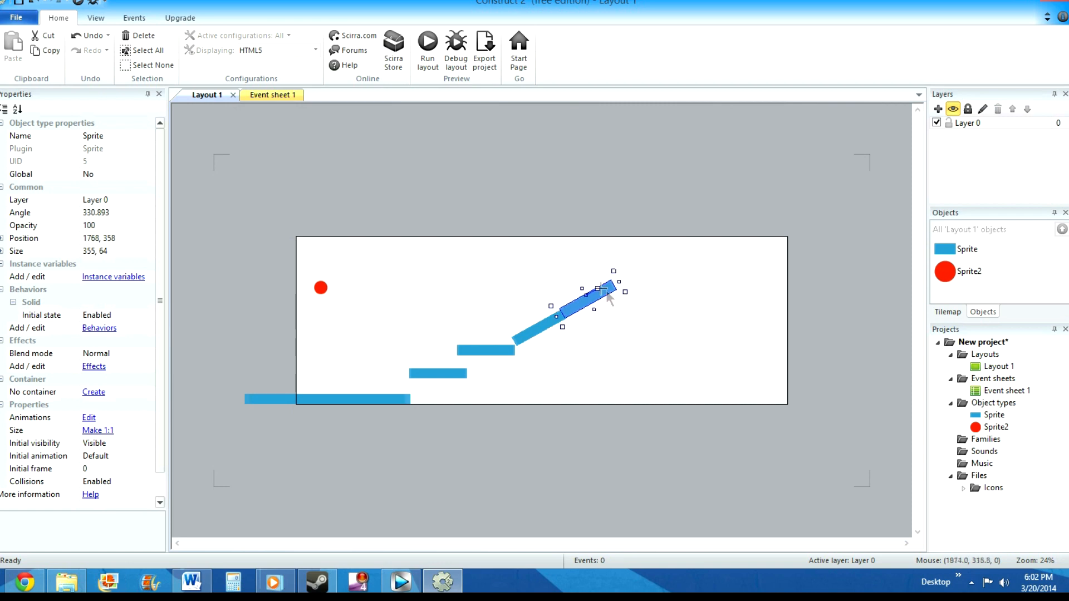
click(637, 293)
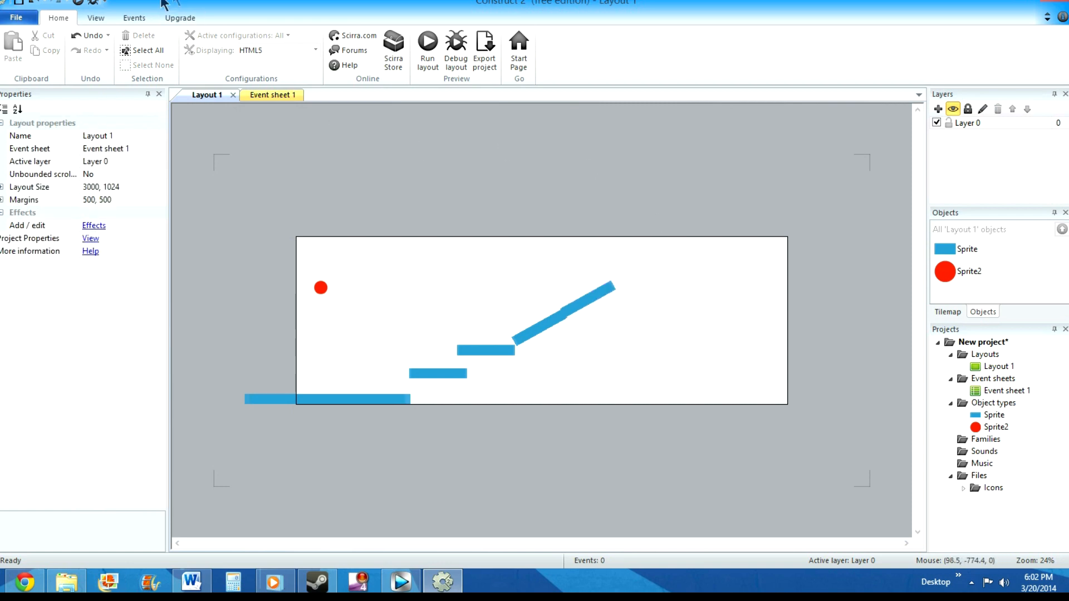
Run the layout in the browser, test the red ball on the steps and ramp, and close the preview.
click(73, 3)
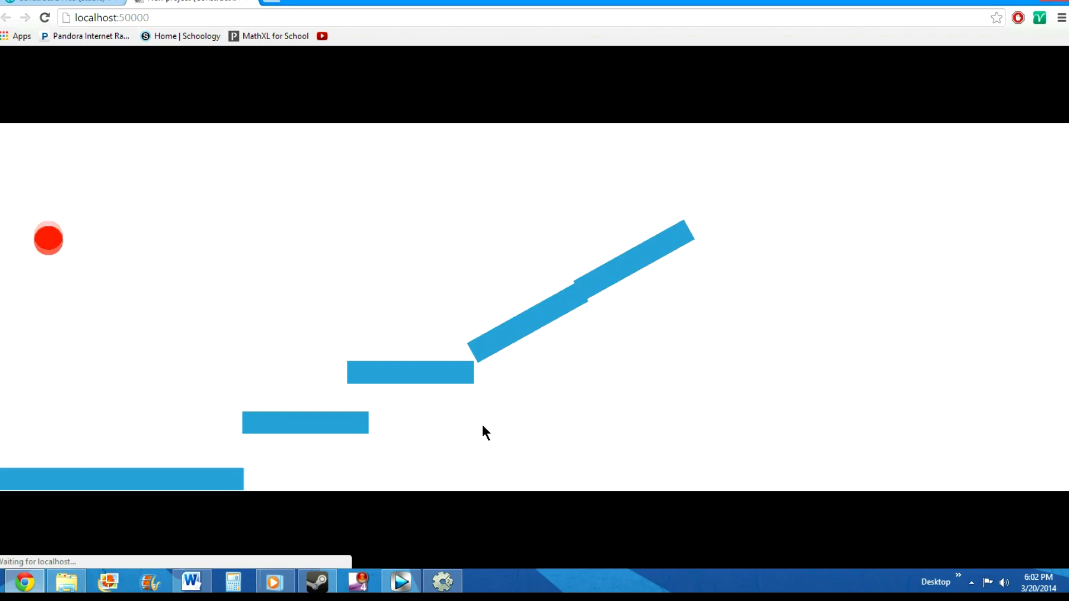
key(Right)
key(Up)
key(Left)
key(Right)
key(Up)
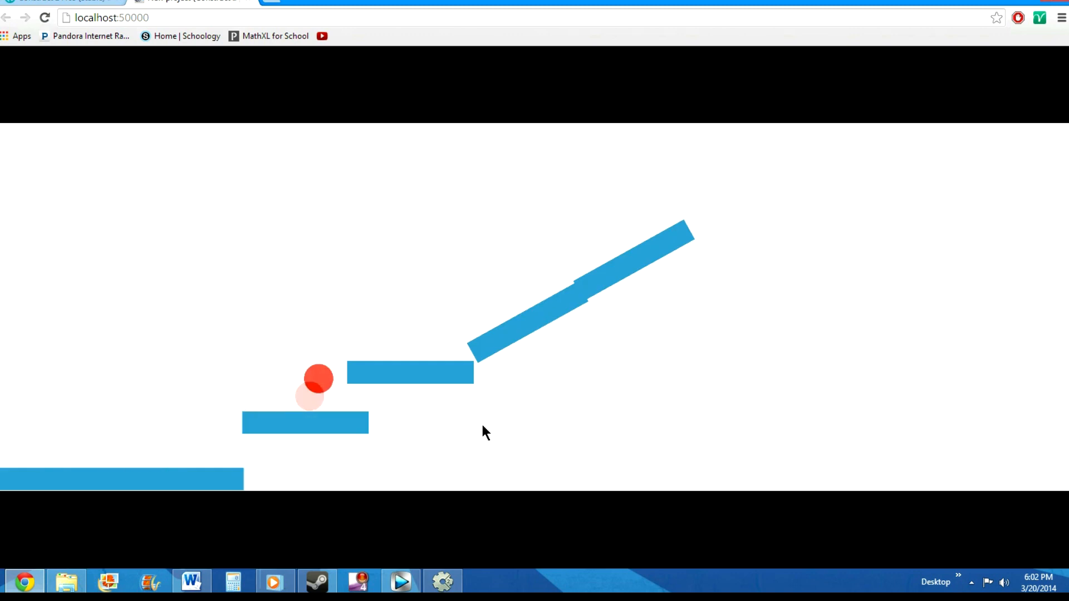
key(Up)
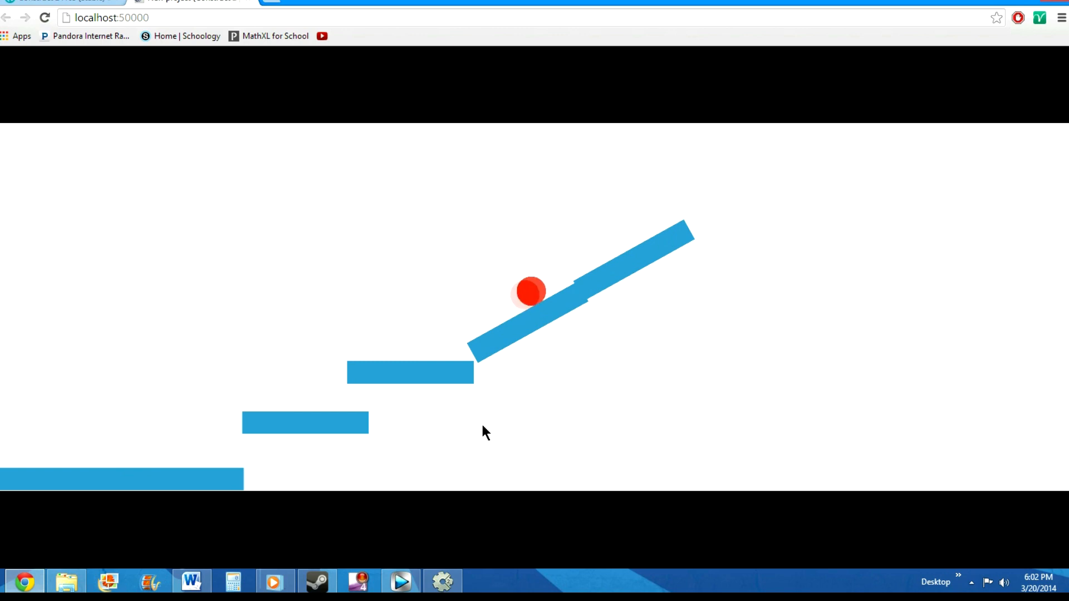
key(Up)
key(Right)
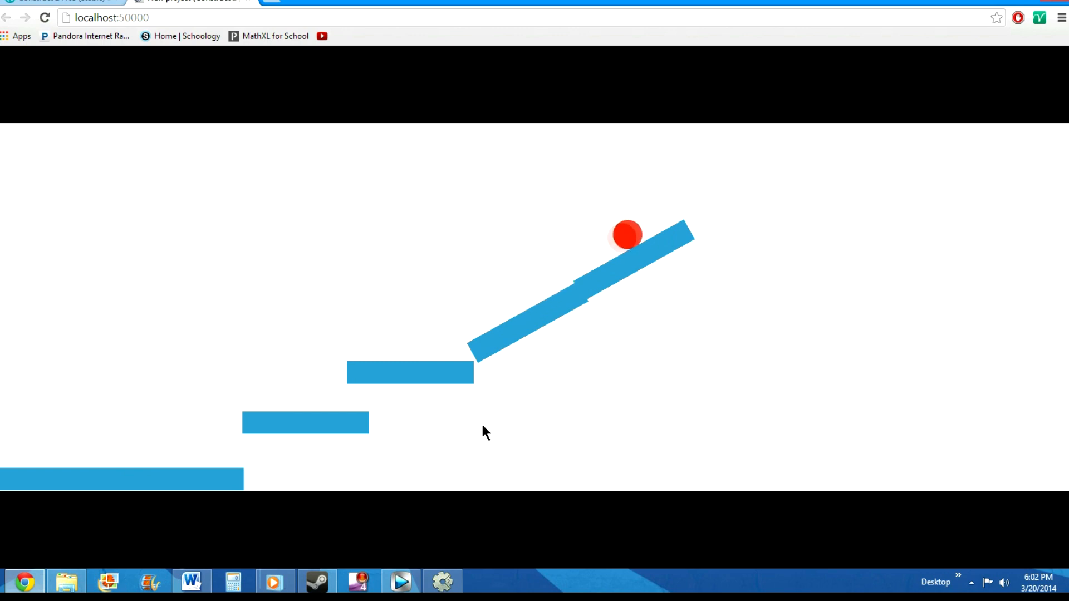
key(Left)
key(Right)
key(Left)
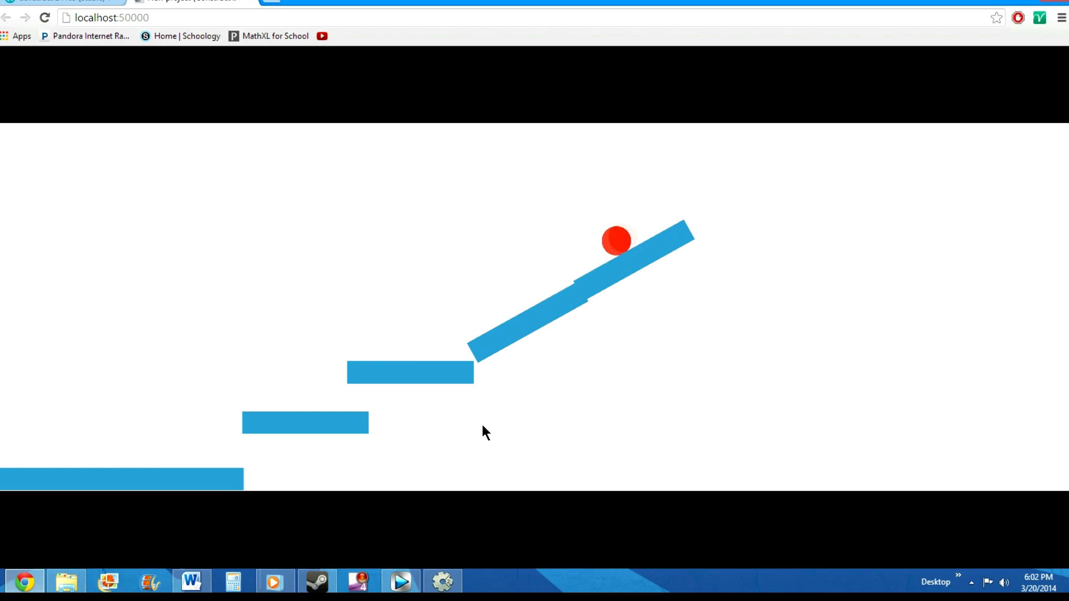
key(Up)
key(Right)
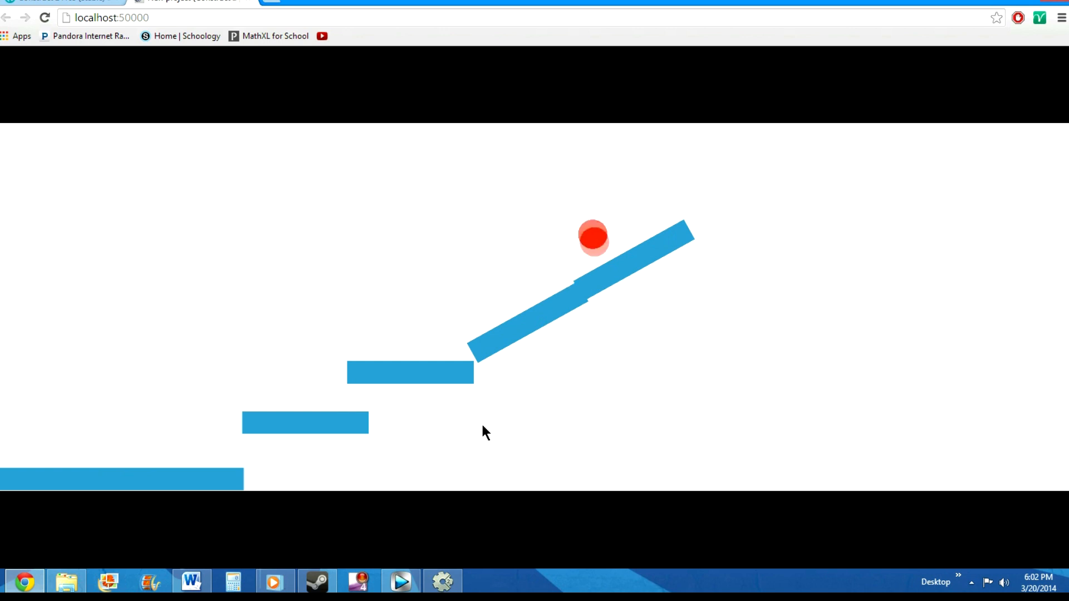
click(248, 2)
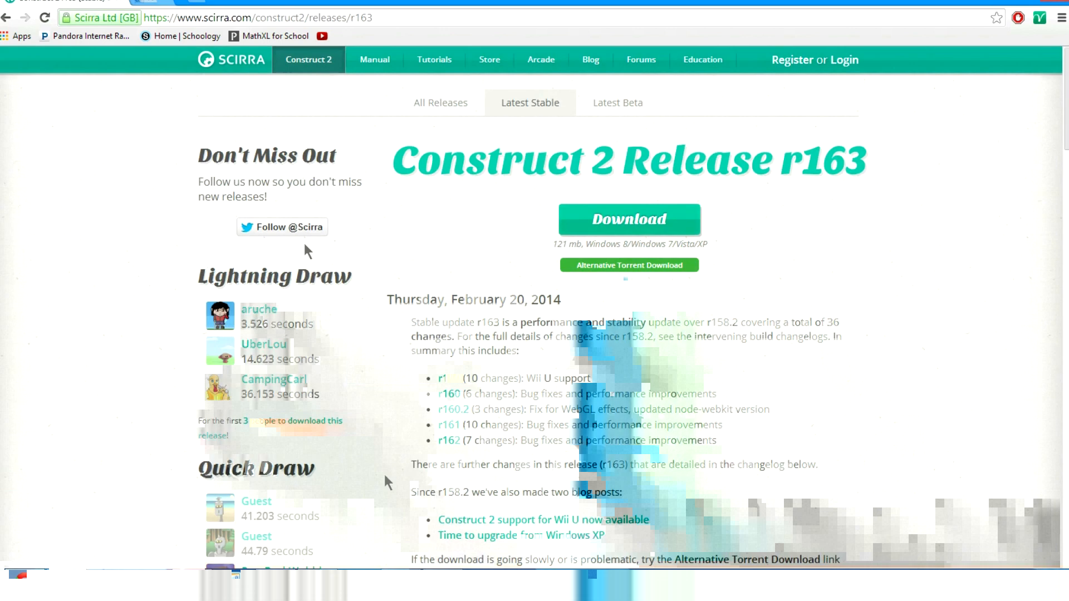
Switch back to Construct 2 and delete the two angled ramp bars.
click(443, 580)
drag(577, 306, 617, 340)
key(Delete)
click(549, 329)
key(Delete)
Space out the upper step and add copies rising to the right, ending with a longer bar that extends past the layout's right edge.
drag(470, 347, 518, 356)
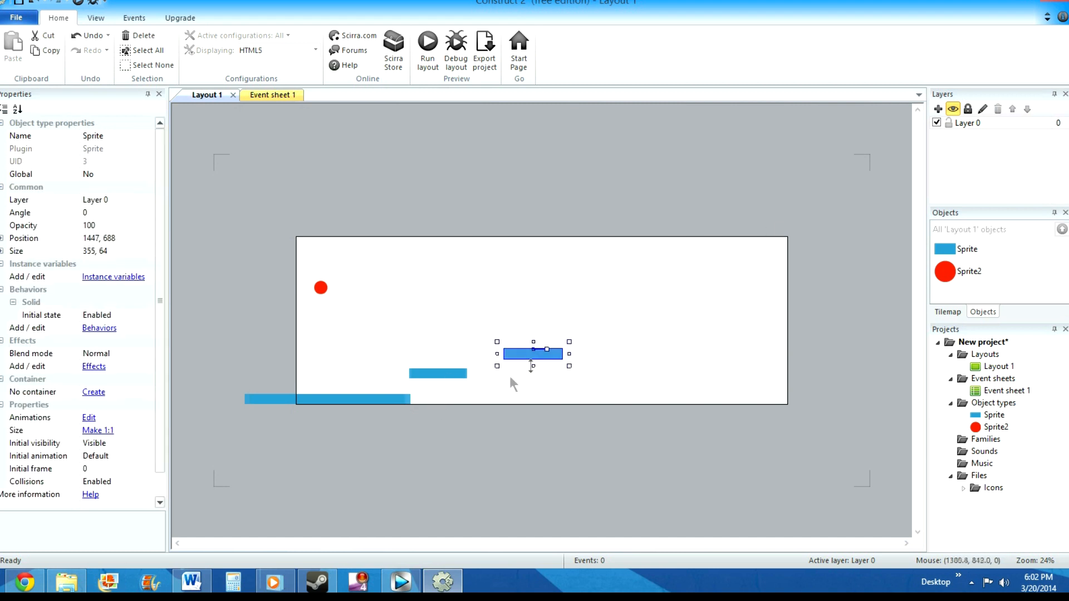
drag(528, 356, 825, 298)
click(803, 359)
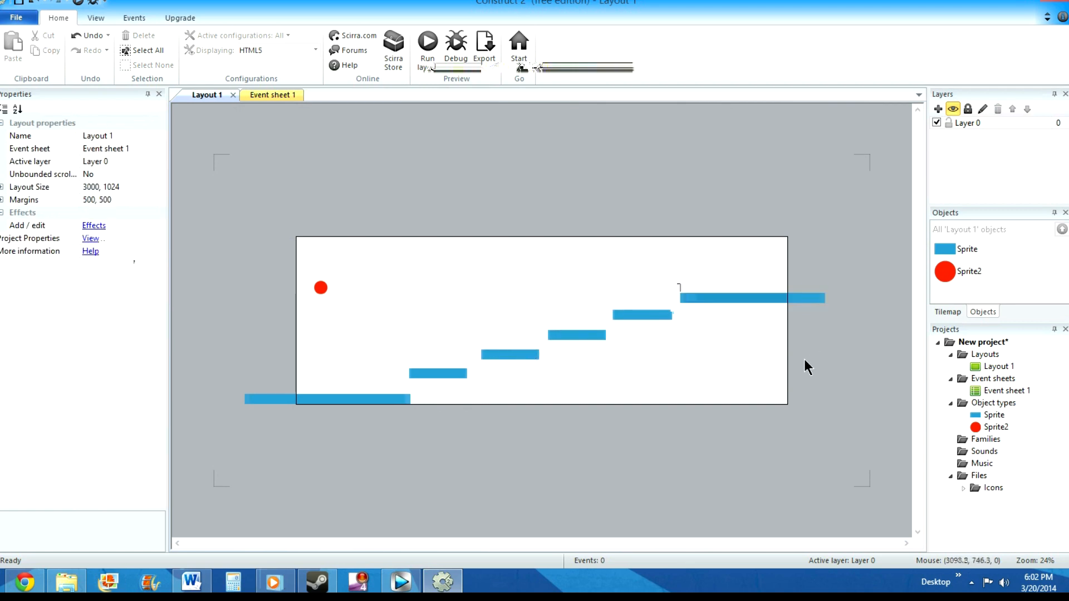
Insert a third Sprite object into the empty lower-right area of the layout.
right_click(759, 399)
click(802, 202)
double_click(413, 356)
click(452, 346)
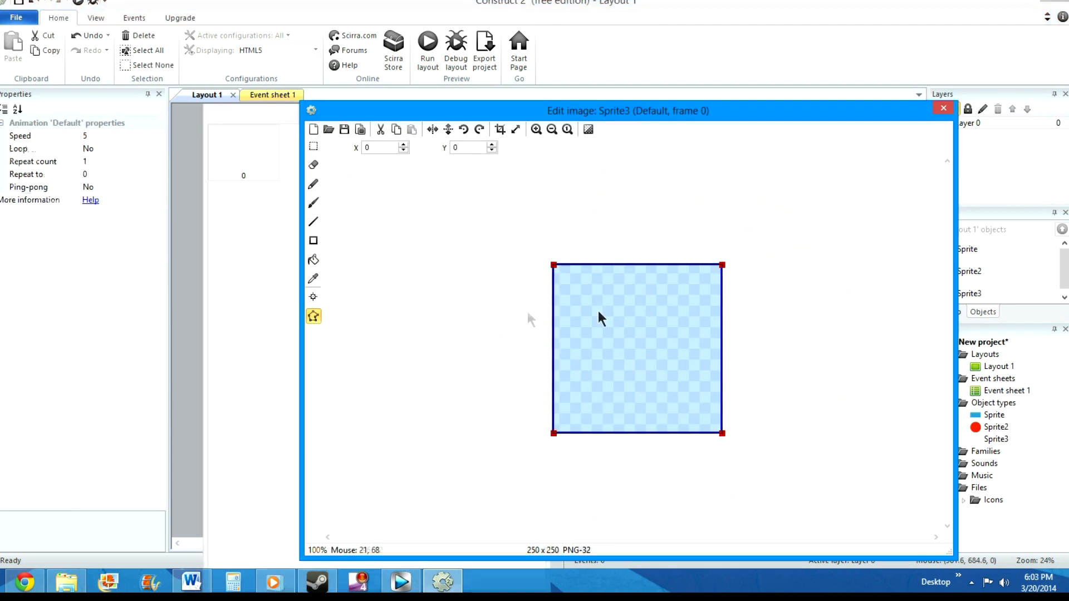
Draw three full-width grey (RGB 181, 184, 186) horizontal bars across the Sprite3 image with the Rectangle tool and close the image editor.
click(312, 184)
drag(782, 334, 869, 415)
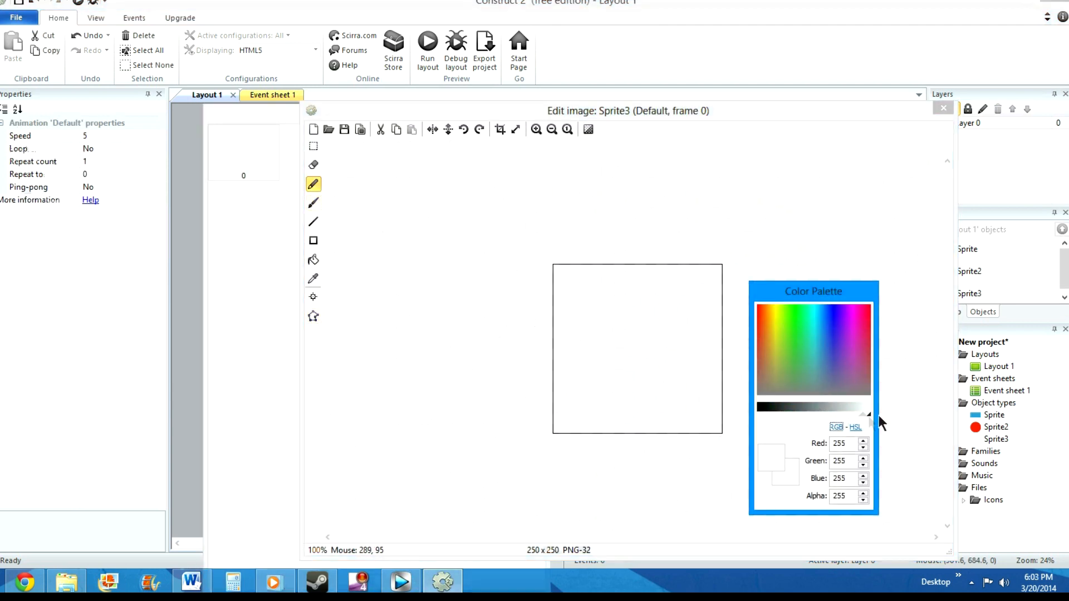
click(324, 245)
click(313, 240)
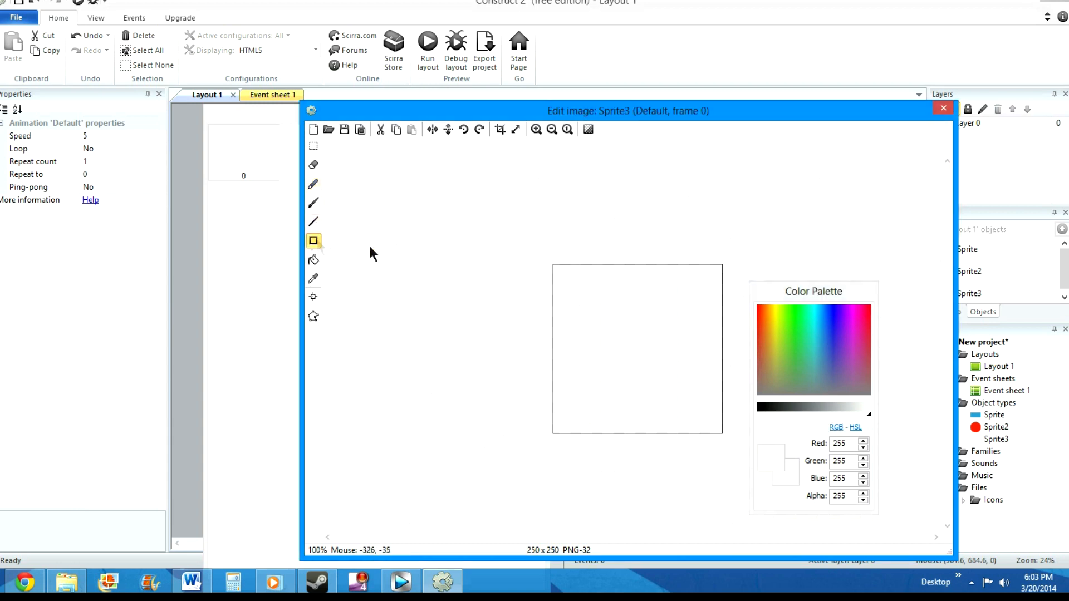
drag(867, 412, 839, 413)
drag(534, 337, 734, 369)
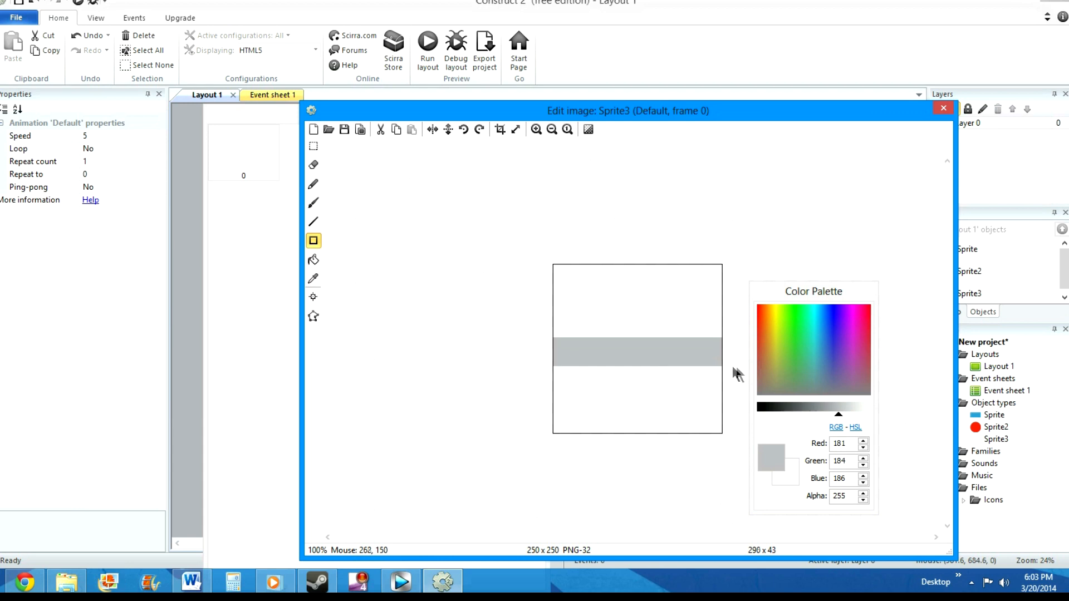
drag(542, 387, 726, 412)
drag(612, 315, 726, 313)
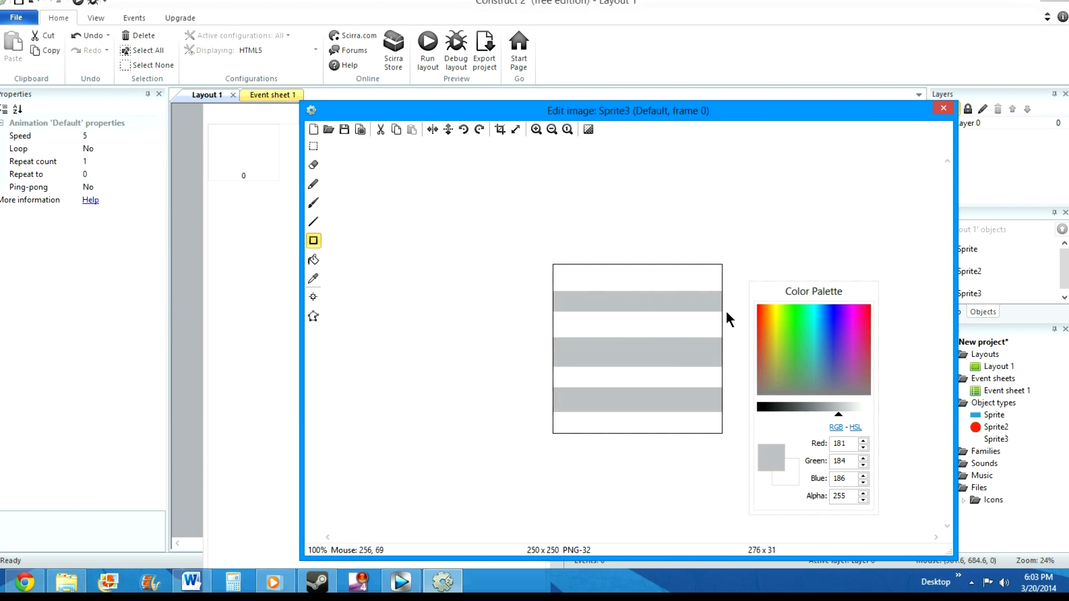
click(940, 111)
Place the striped sprite on top of the highest blue bar, against the layout's right edge.
drag(495, 334, 770, 274)
click(799, 363)
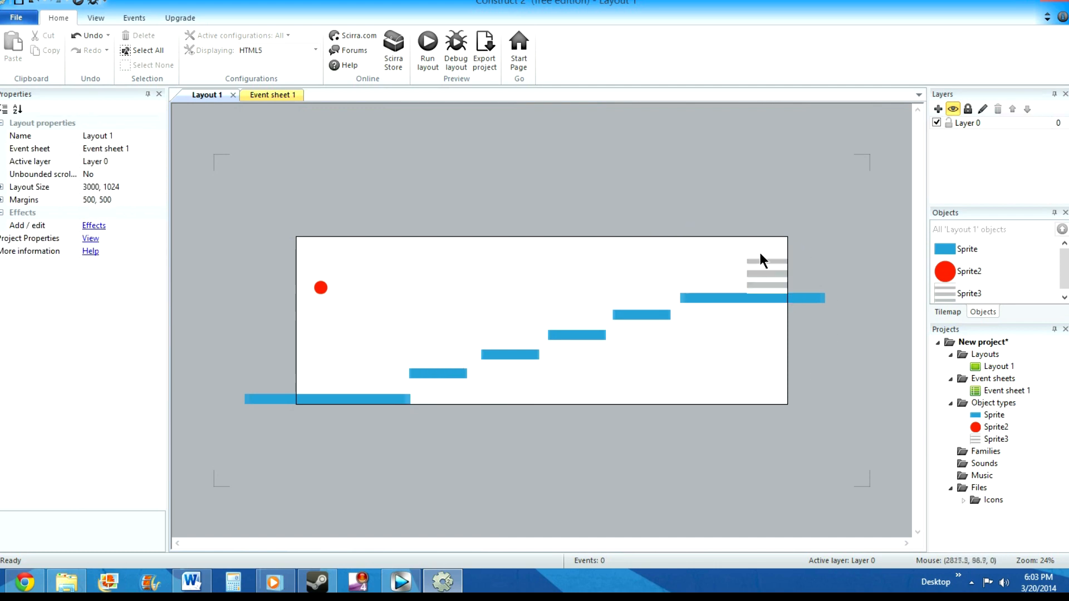
click(765, 269)
click(800, 360)
scroll(1063, 270, down, 1)
scroll(1063, 270, up, 1)
Add a second layout to the project together with its own event sheet.
right_click(988, 367)
right_click(980, 352)
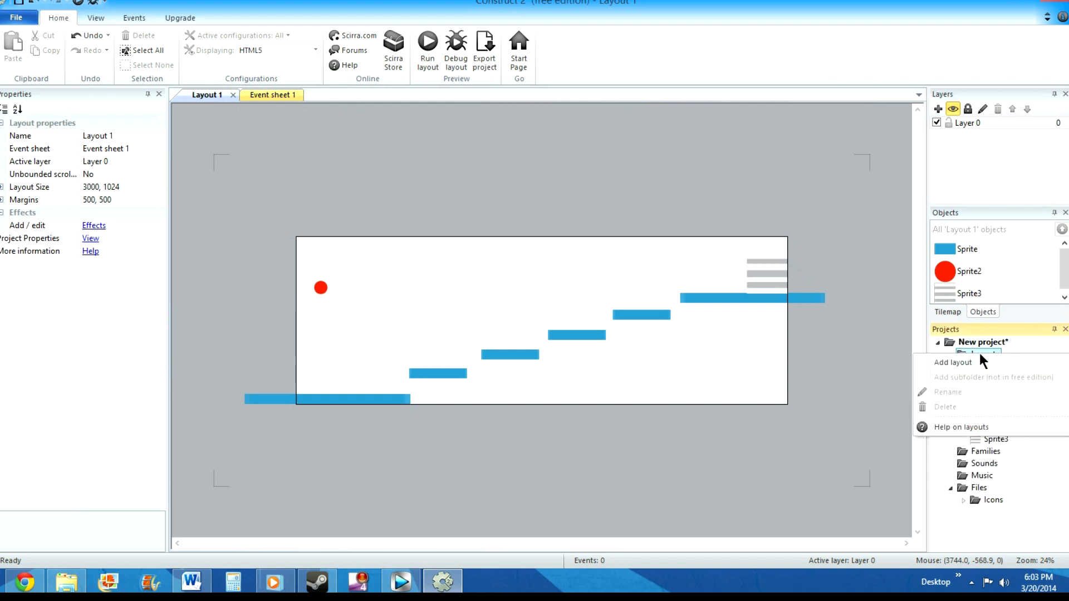
click(972, 363)
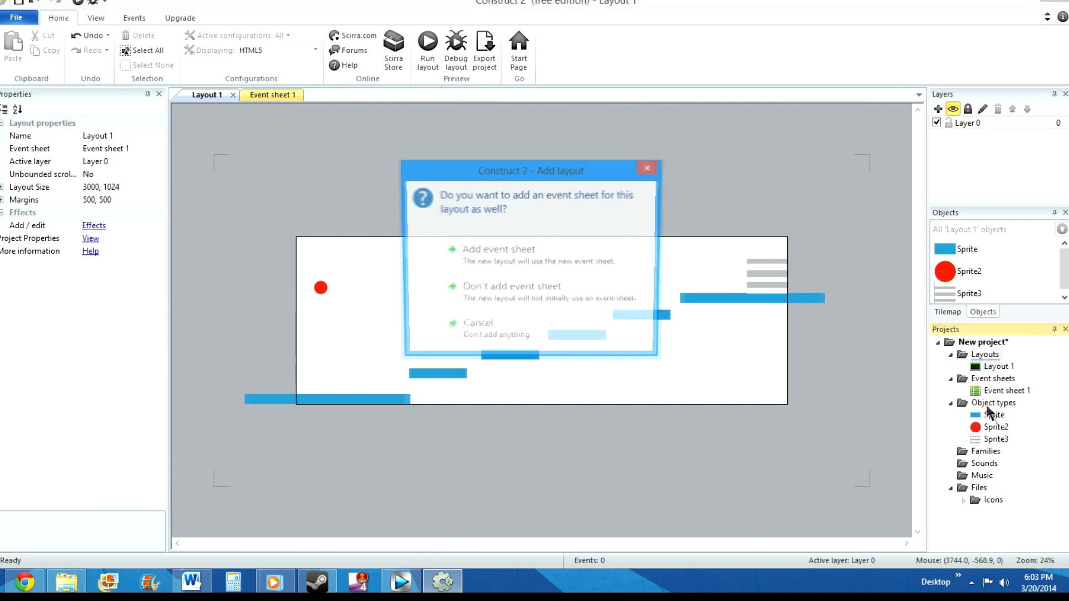
click(487, 256)
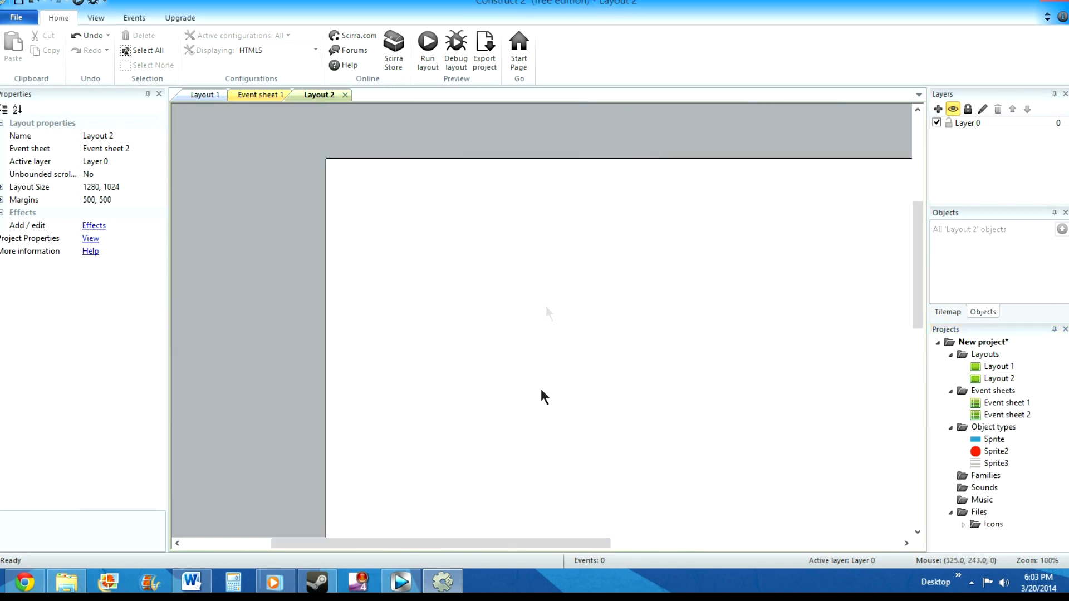
drag(358, 543, 416, 543)
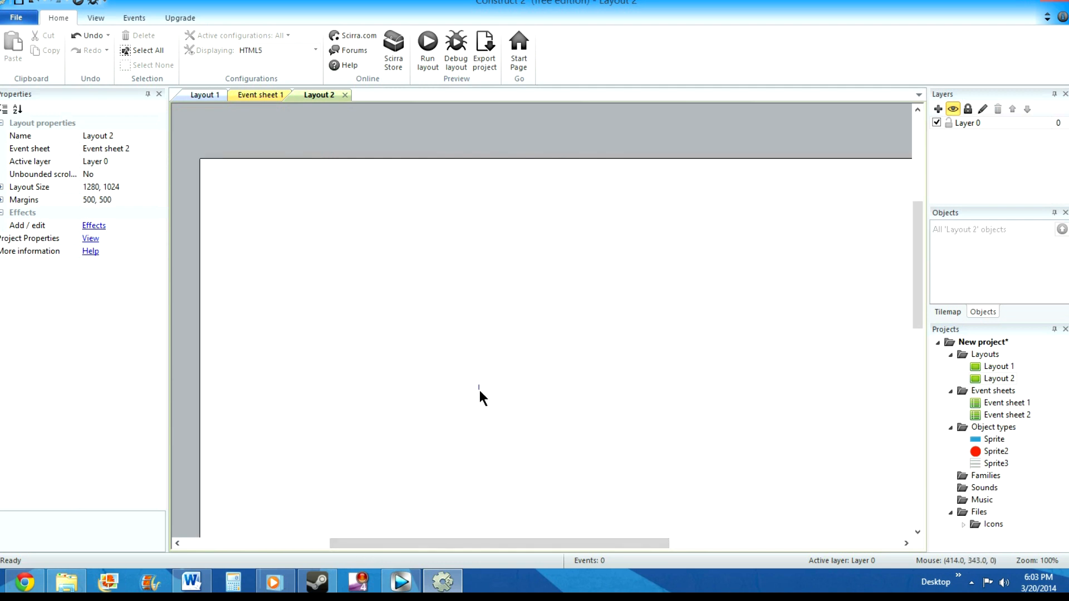
ctrl+scroll(479, 388, down, 5)
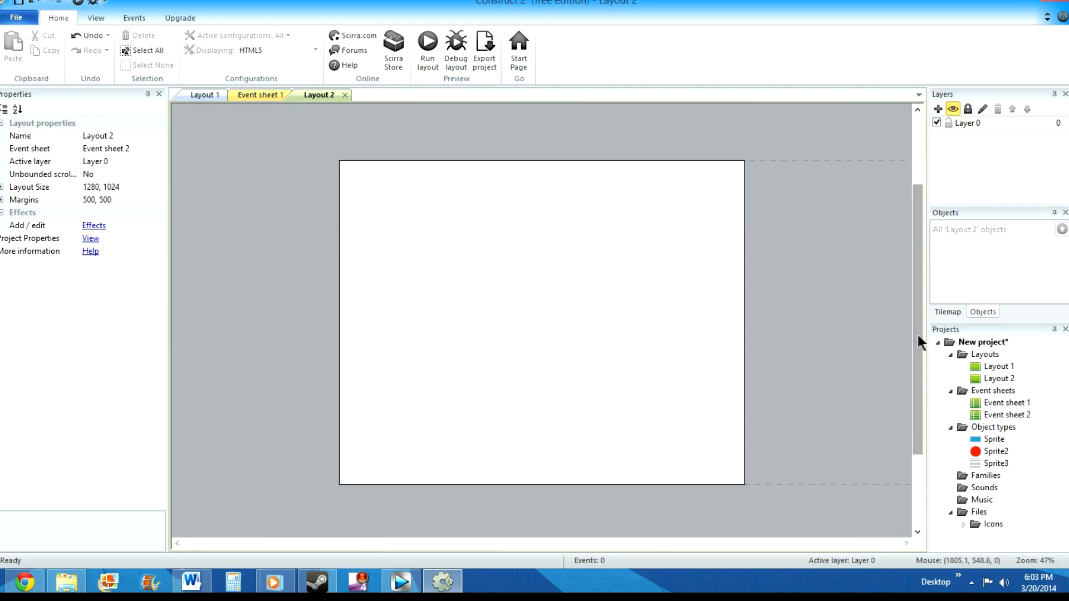
drag(917, 336, 920, 283)
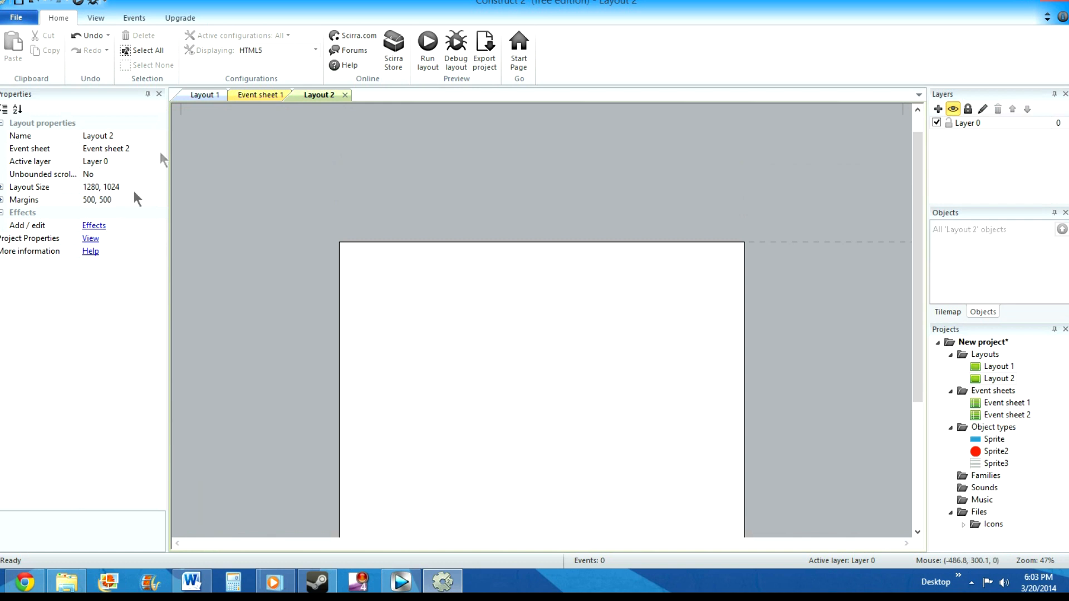
Add an event to Event sheet 1 with the condition that Sprite2 is on collision with Sprite3.
click(202, 97)
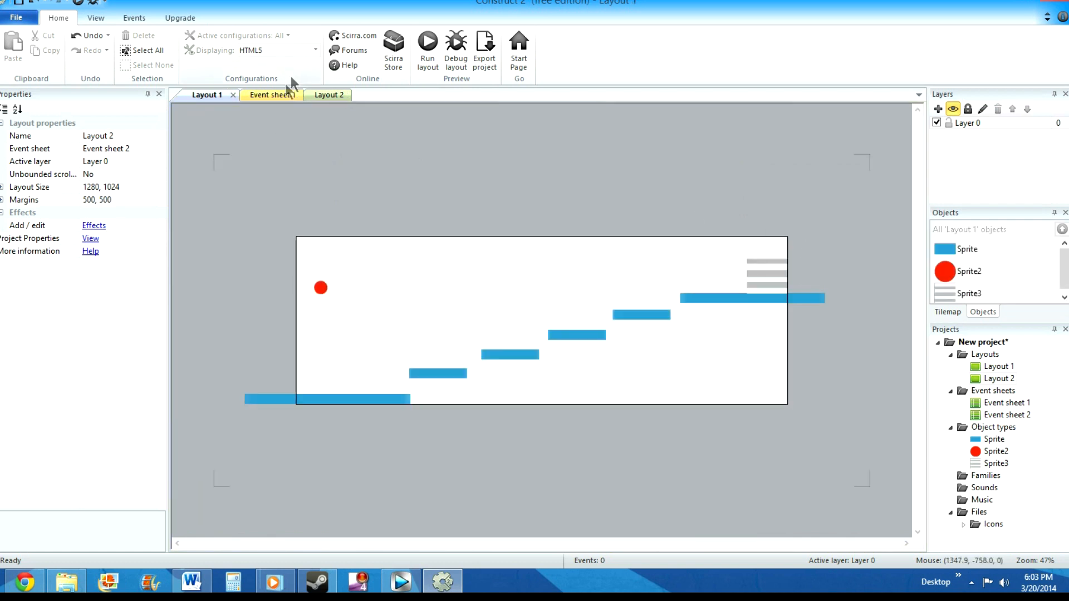
click(269, 95)
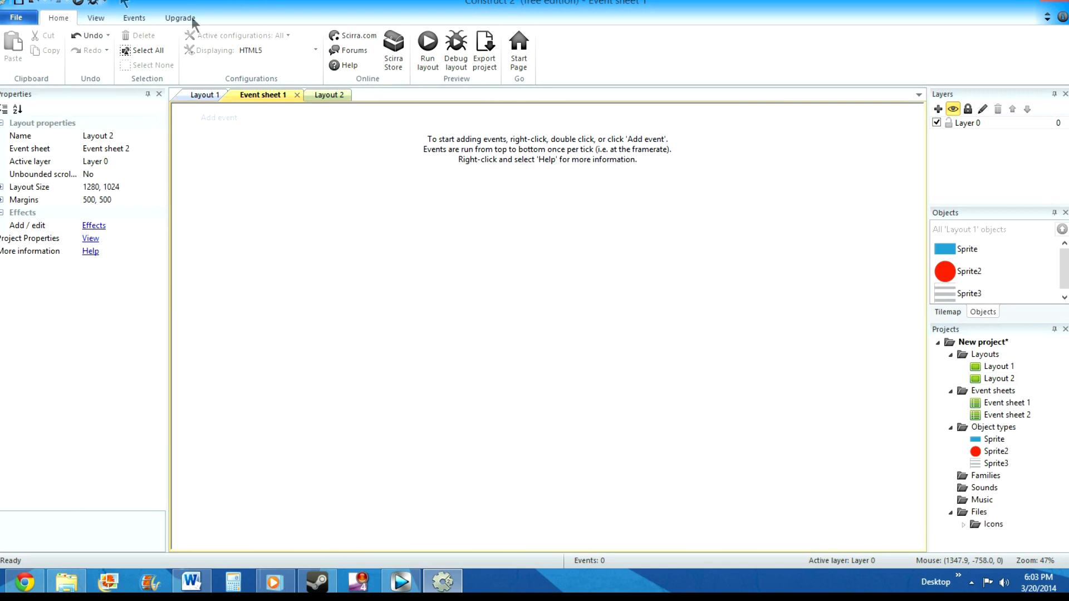
click(196, 94)
click(253, 94)
click(211, 125)
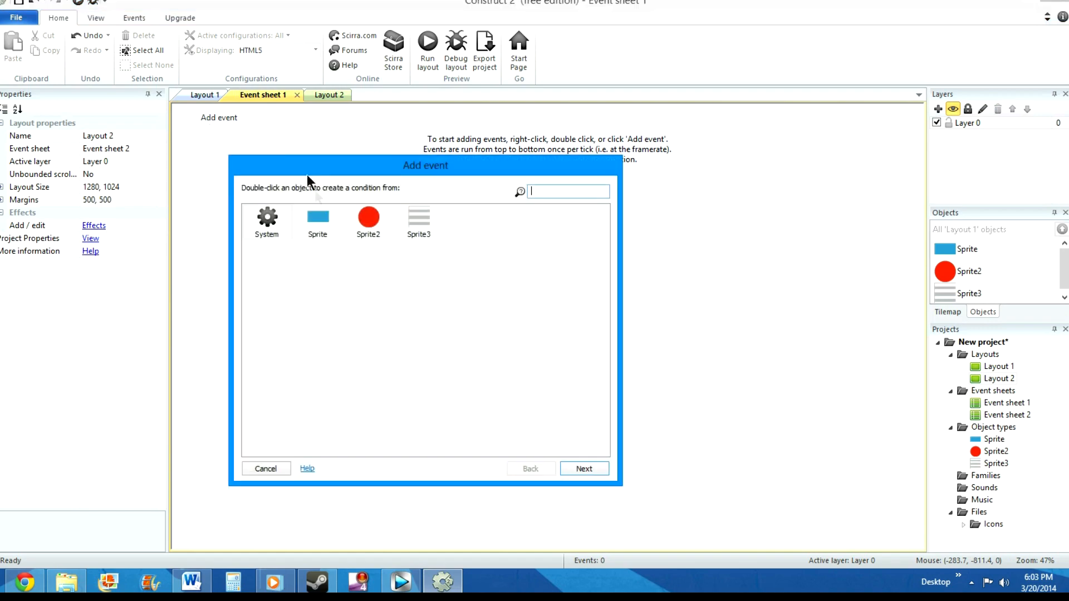
double_click(369, 228)
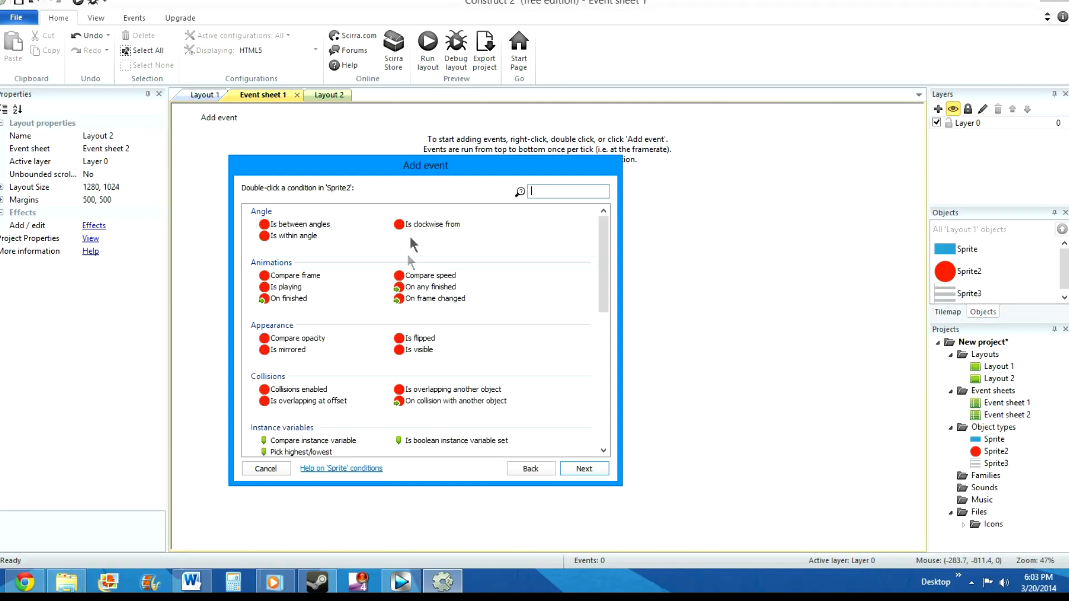
mouse_move(608, 279)
mouse_down()
mouse_move(611, 303)
mouse_move(616, 278)
mouse_up()
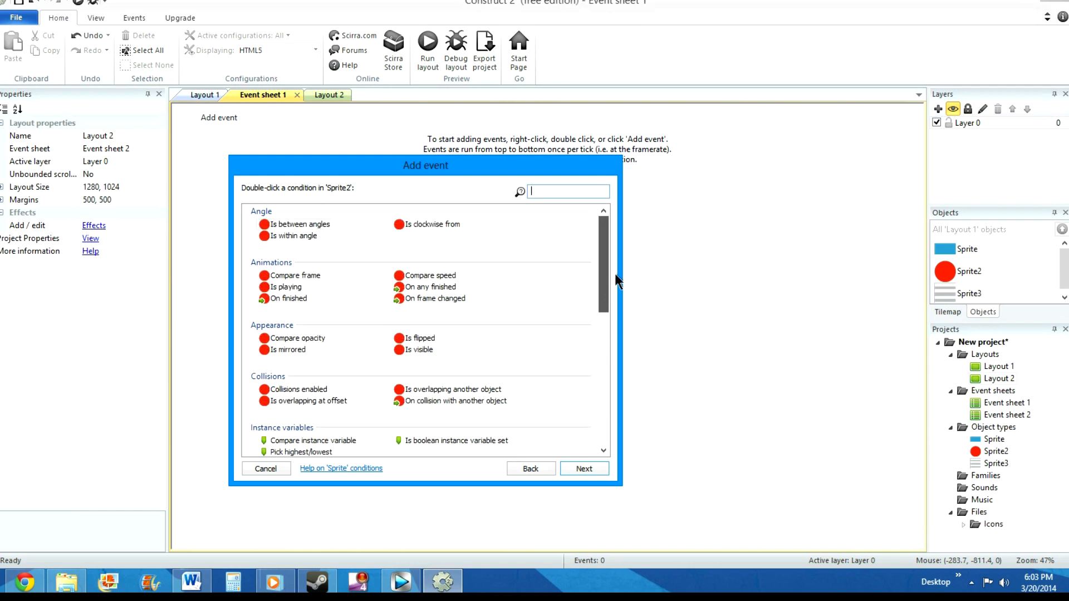
double_click(489, 400)
click(474, 327)
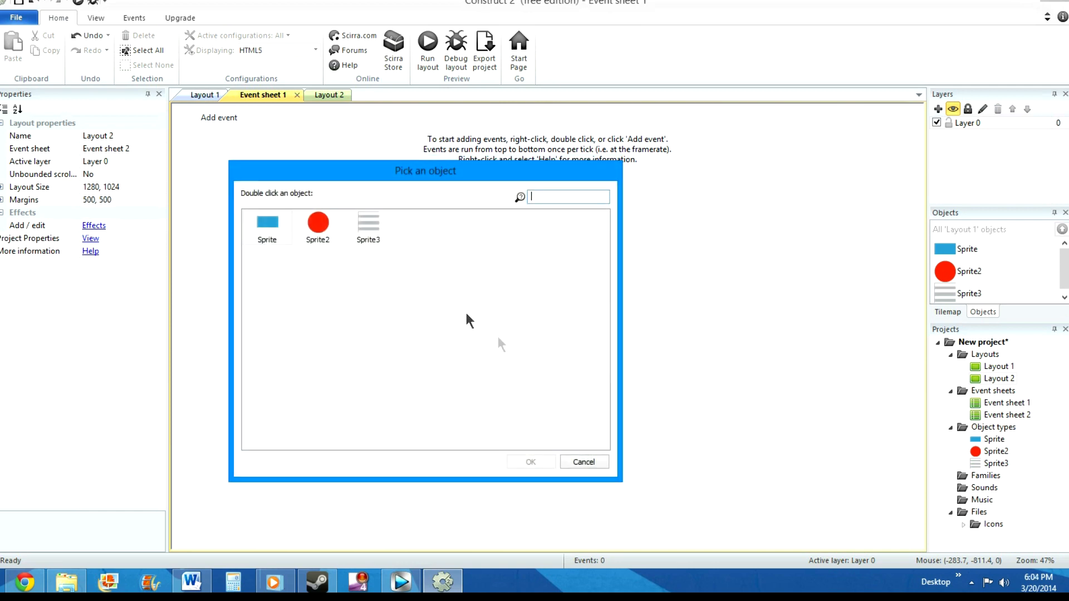
double_click(367, 229)
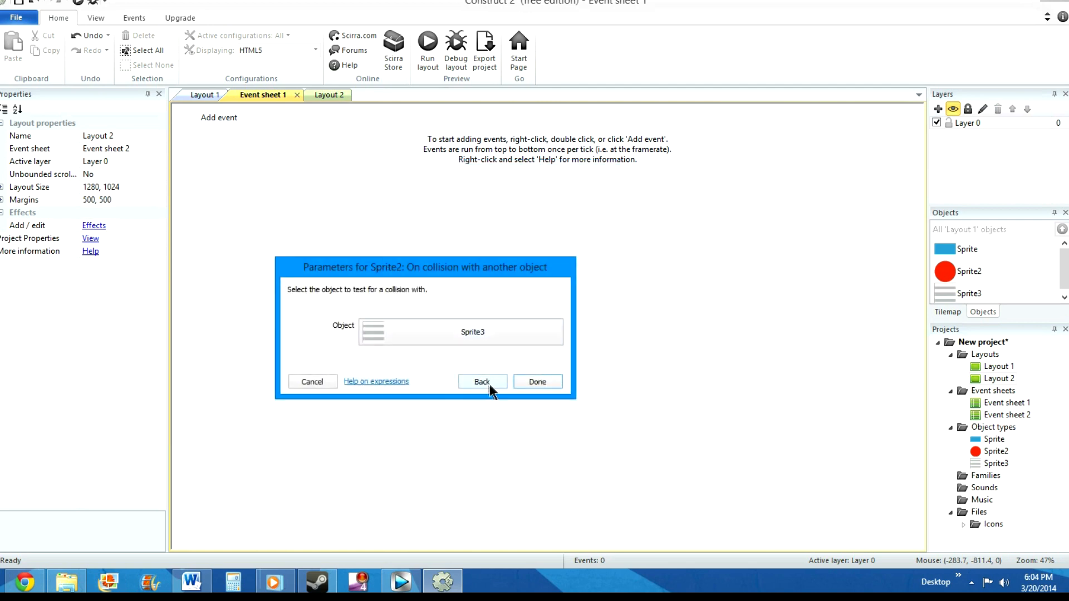
click(537, 382)
Give the collision event a System action that goes to Layout 2.
click(381, 118)
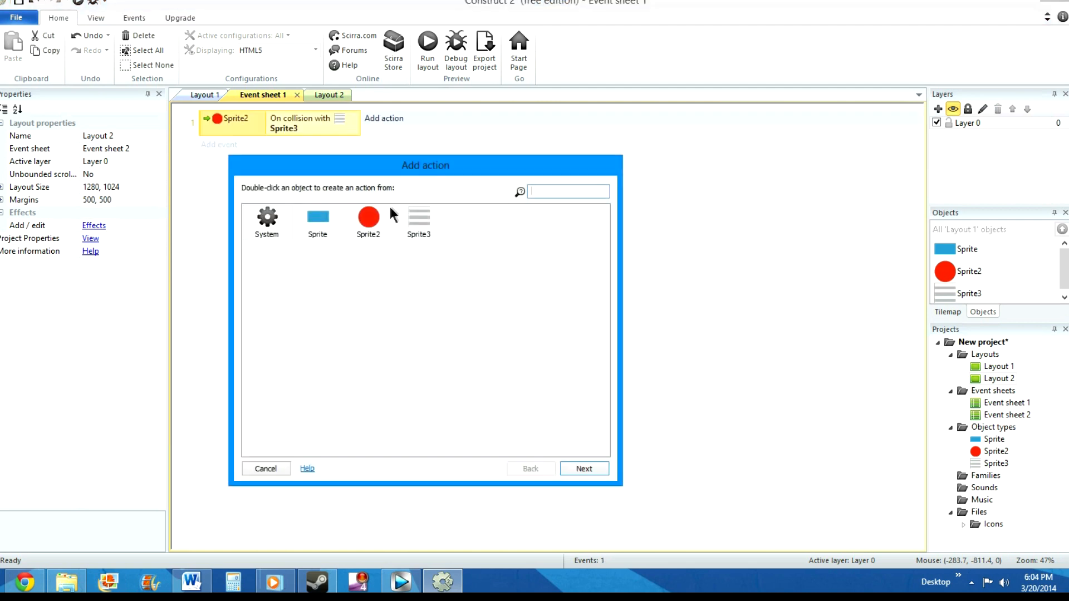
double_click(267, 220)
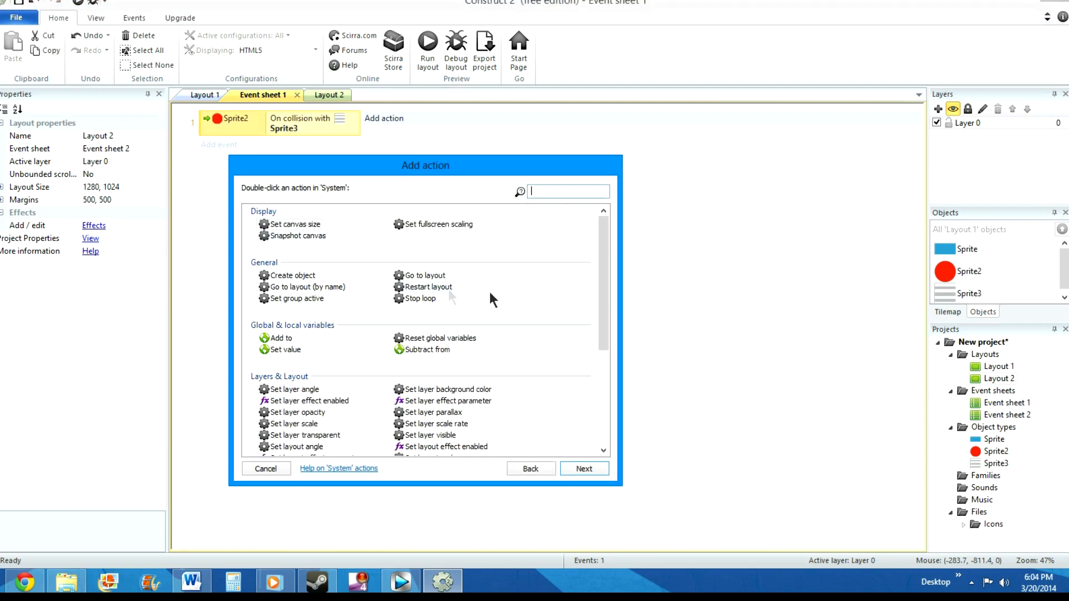
double_click(429, 275)
click(451, 325)
click(409, 350)
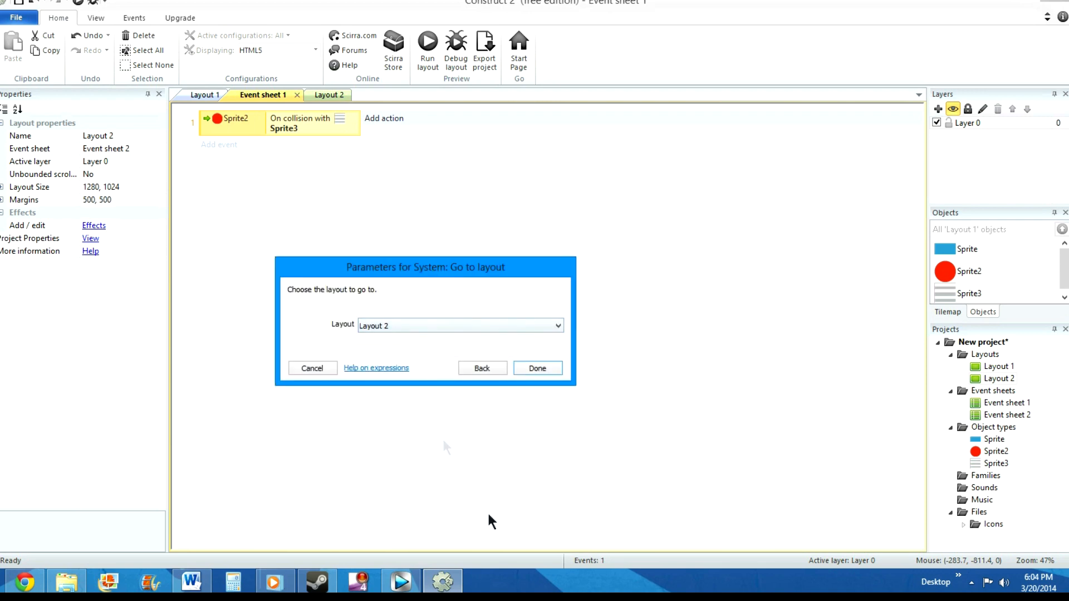
click(536, 370)
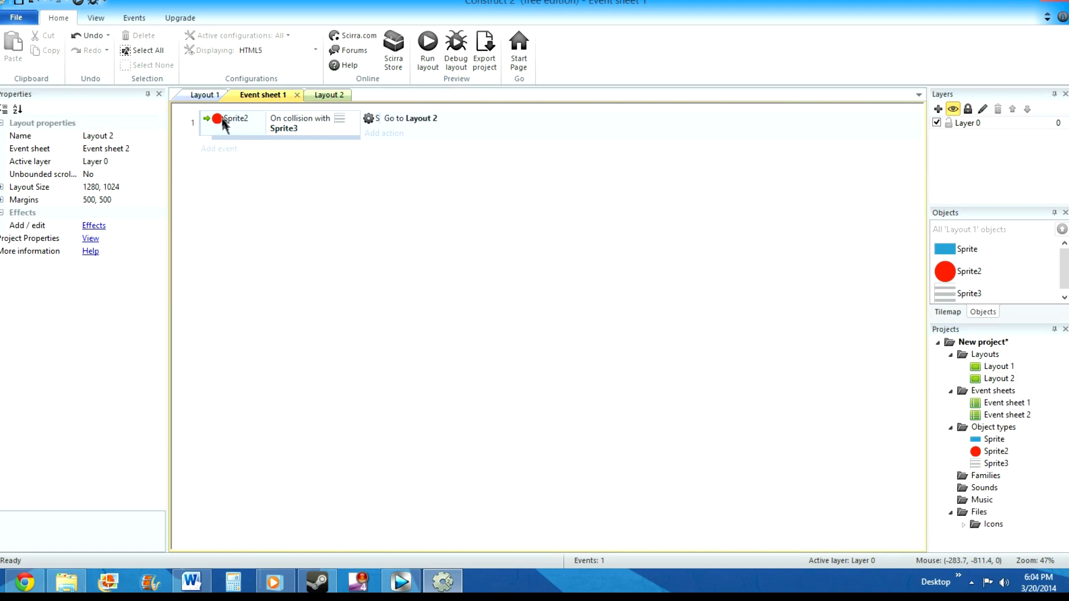
Place the red ball just above the left end of the lowest bar in Layout 1 and run the layout.
click(204, 95)
drag(324, 287, 289, 383)
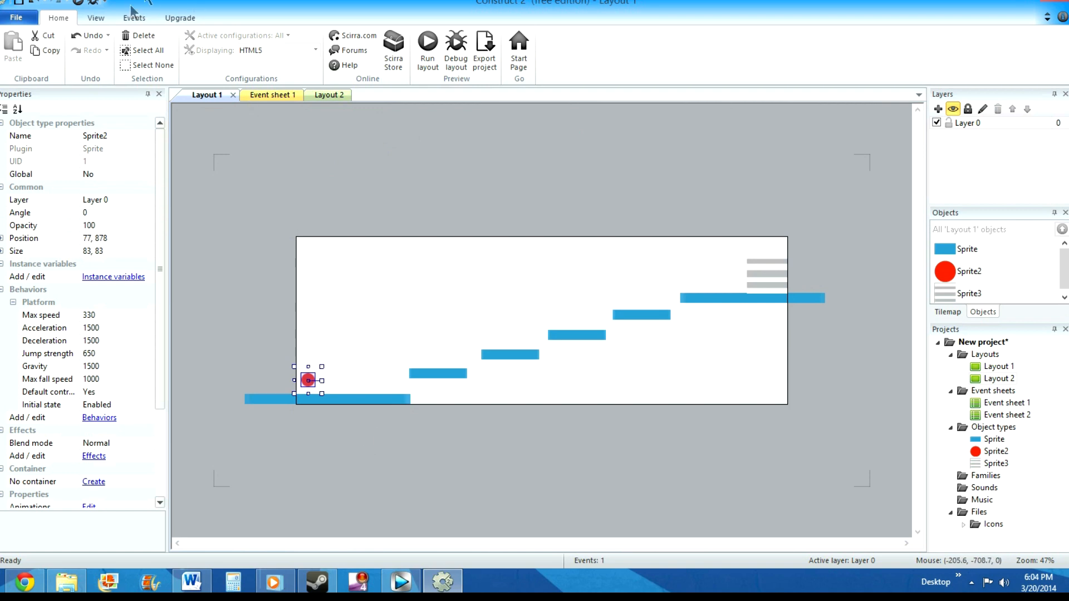
click(78, 5)
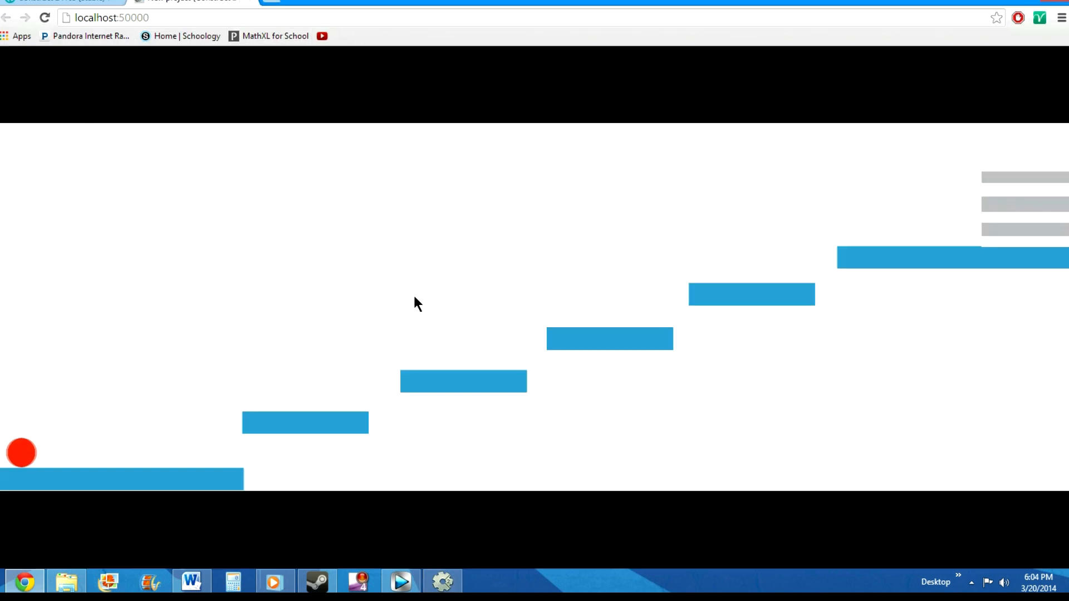
Test the level by jumping the ball up the steps into the striped sprite, close the preview, and switch back to Construct 2.
key(Right)
key(Up)
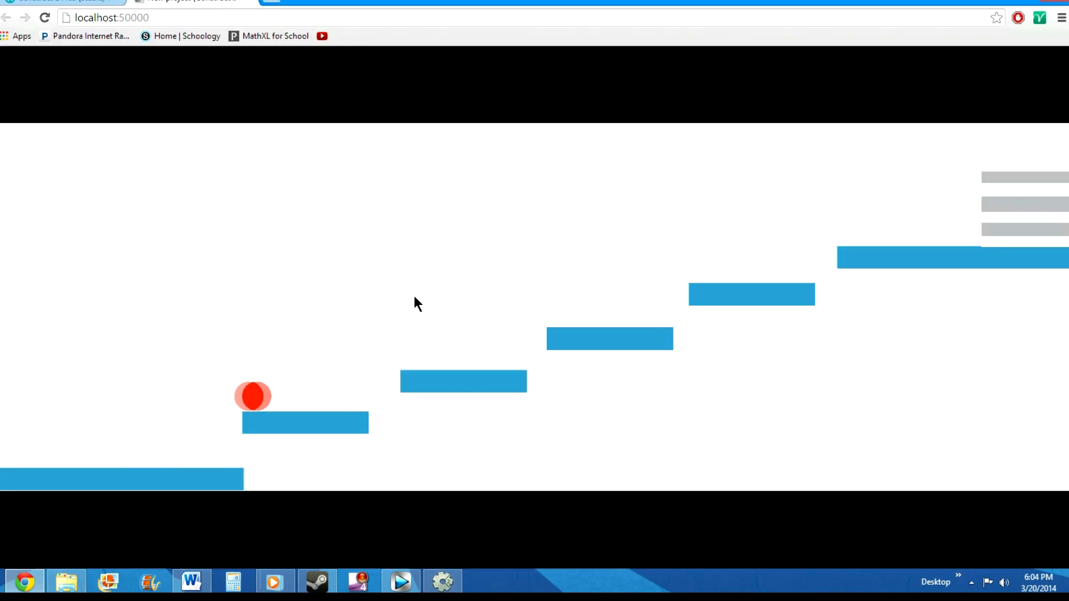
key(Up)
key(Up)
key(Up)
key(Up)
key(Right)
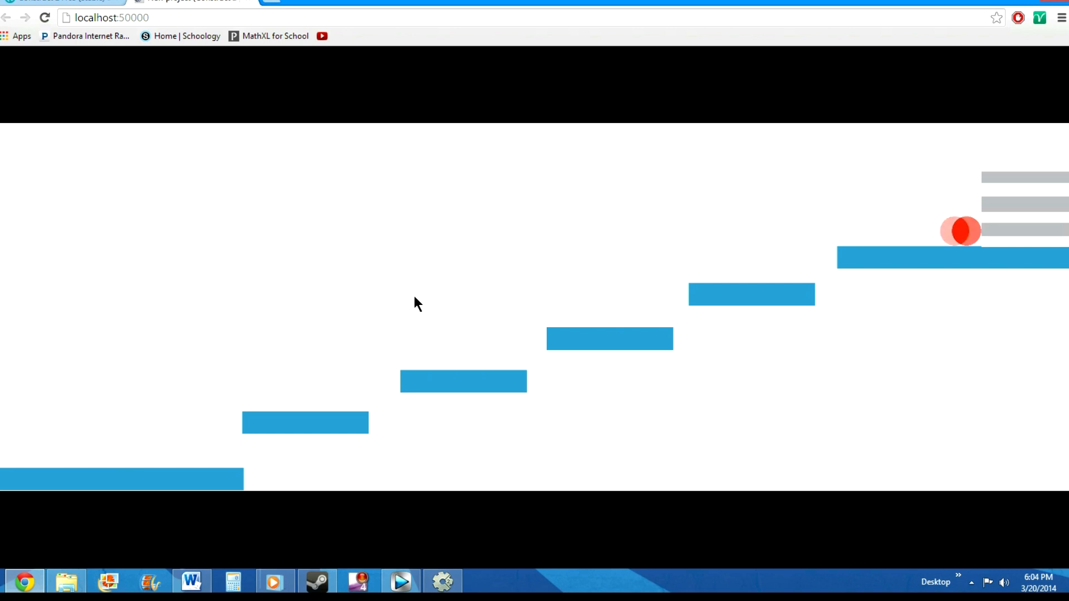
click(252, 4)
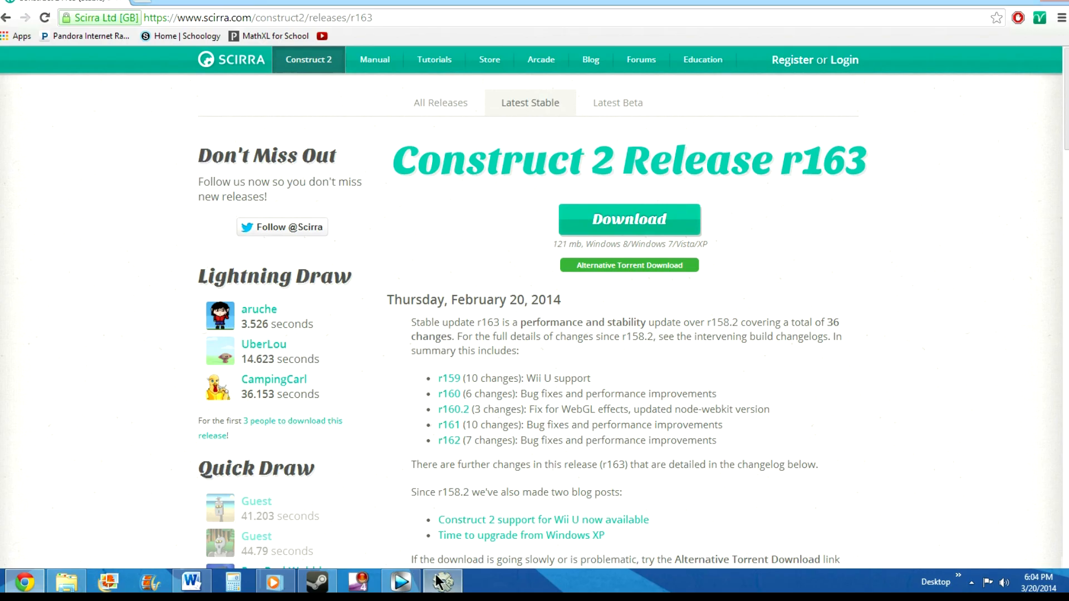
click(442, 582)
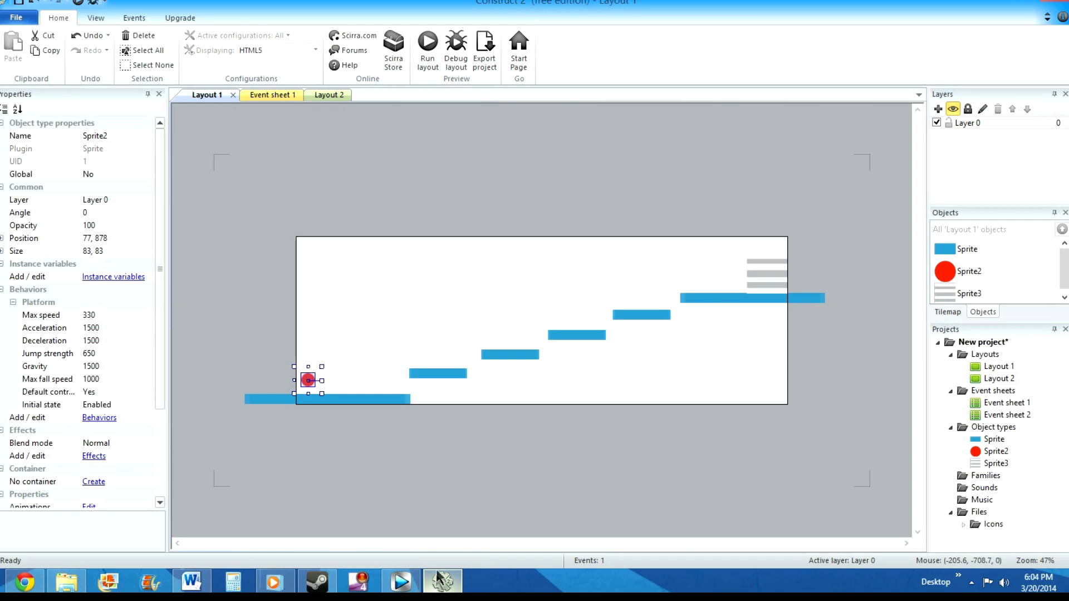
Add a second event to Event sheet 1 with the Sprite2 condition Is outside layout.
click(770, 282)
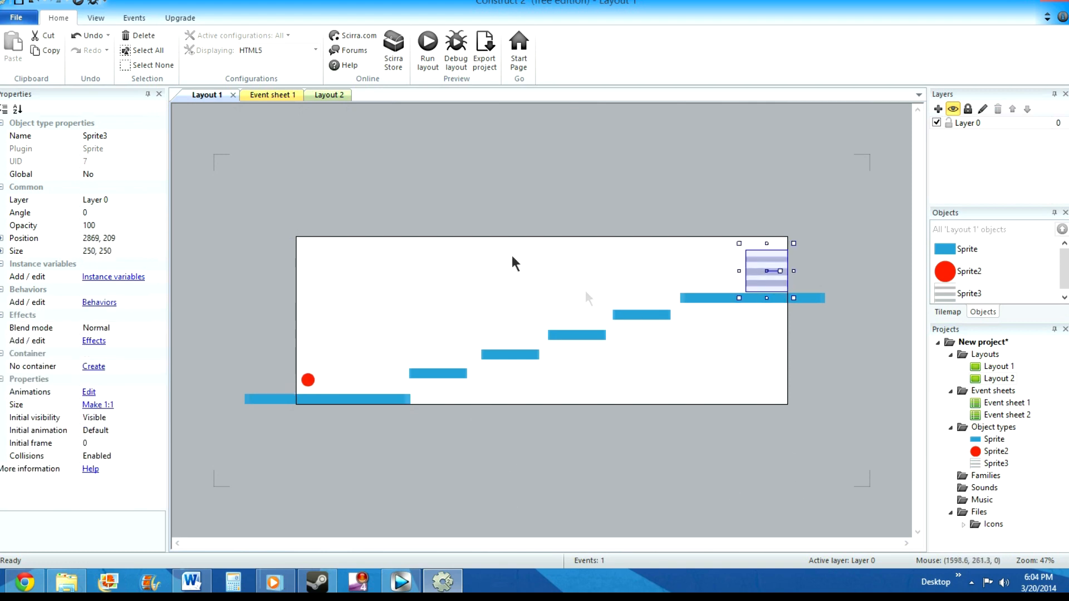
click(322, 94)
click(260, 100)
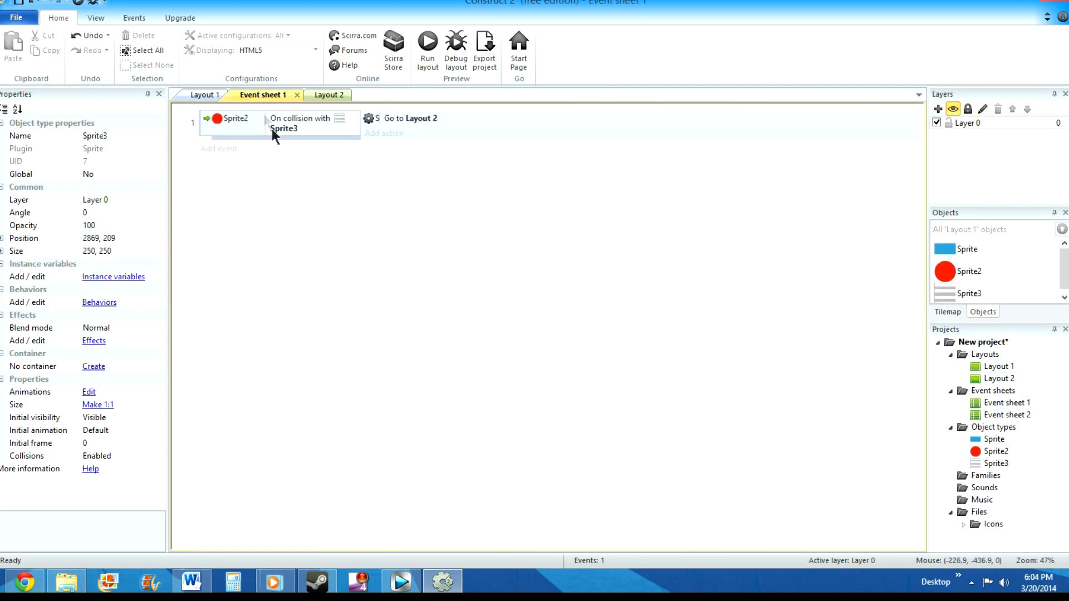
click(226, 149)
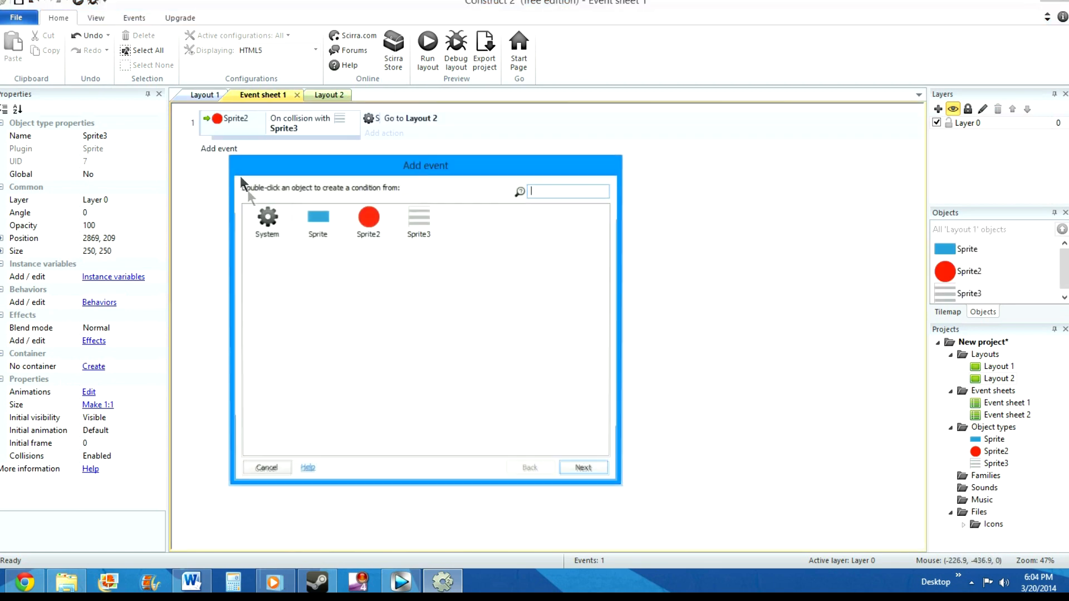
double_click(358, 231)
drag(605, 289, 619, 398)
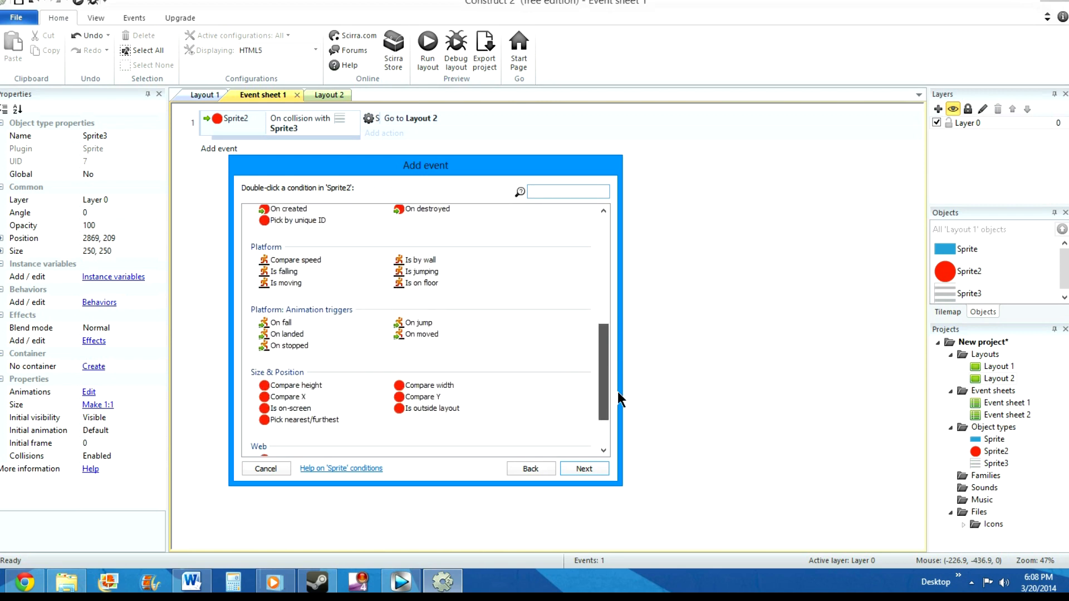
double_click(445, 409)
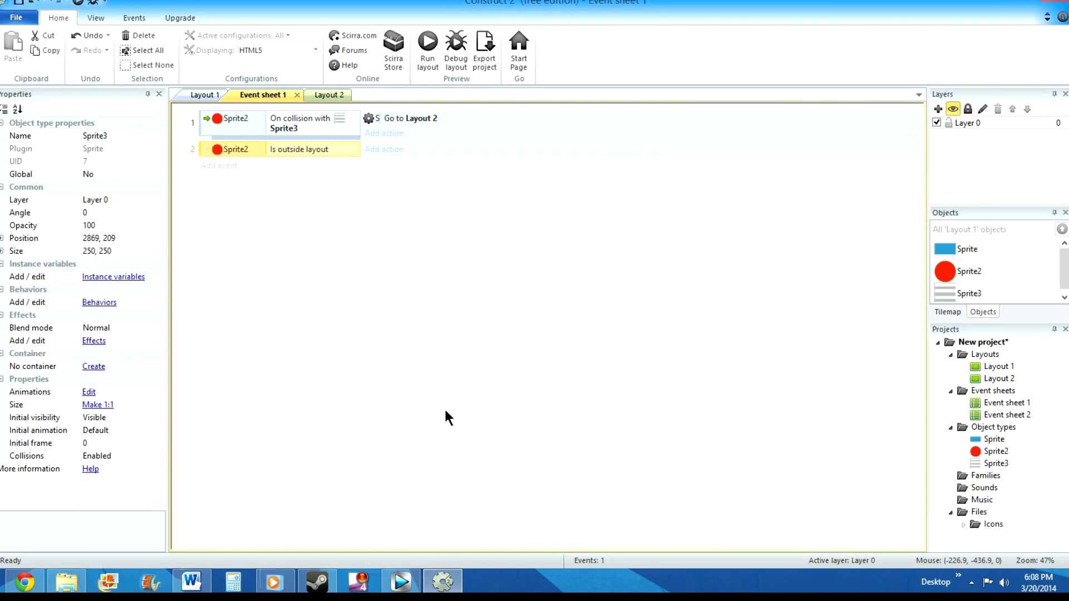
Give the Is outside layout event the System action Restart layout.
click(387, 149)
double_click(256, 223)
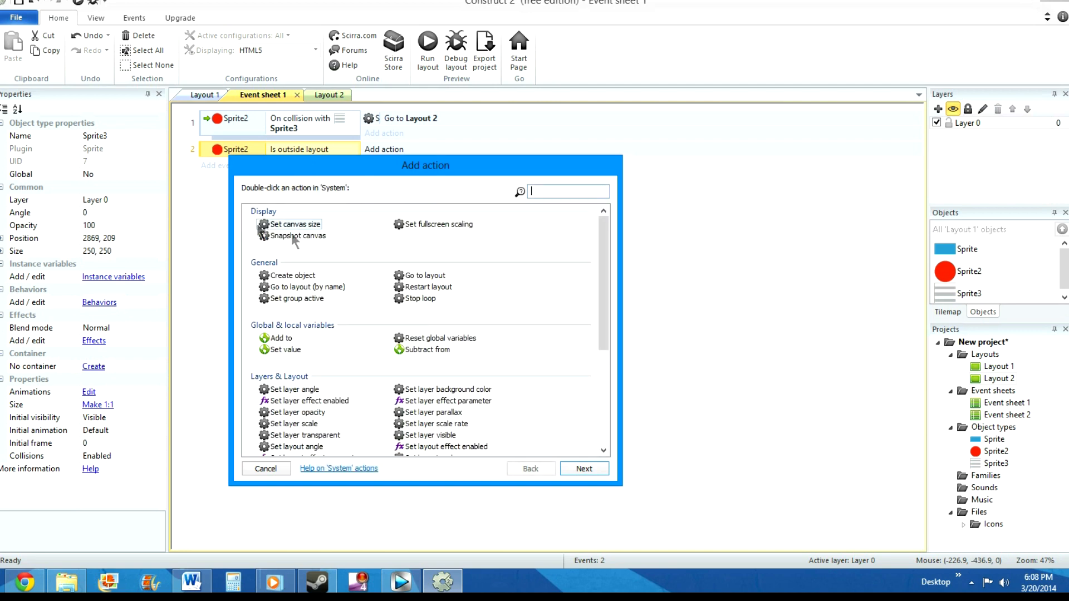
double_click(437, 285)
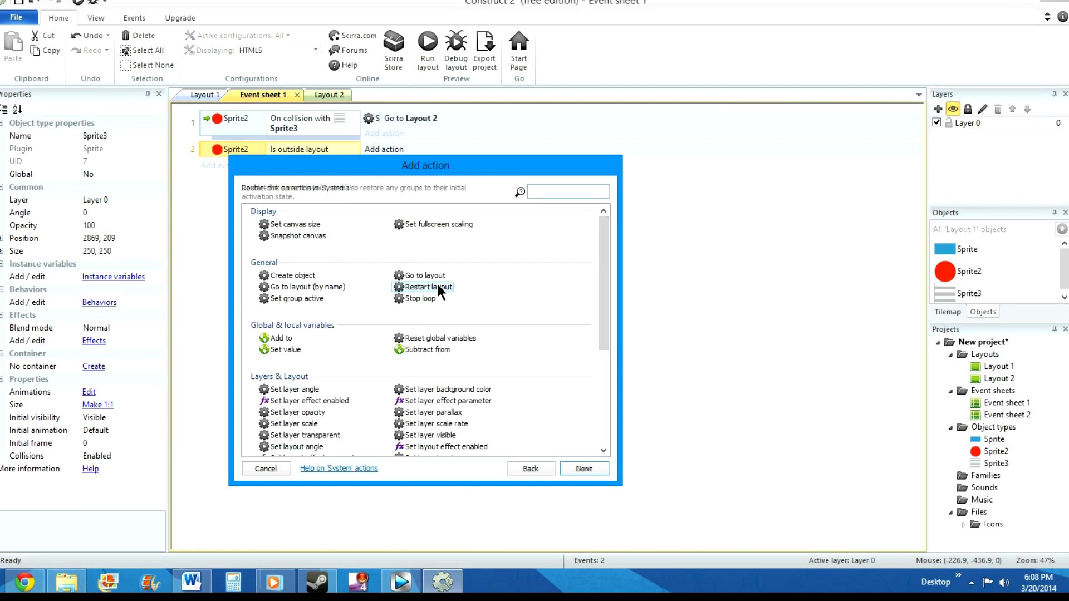
Shift the lowest short blue step in Layout 1 to about 1015, 828 and run the layout.
click(207, 94)
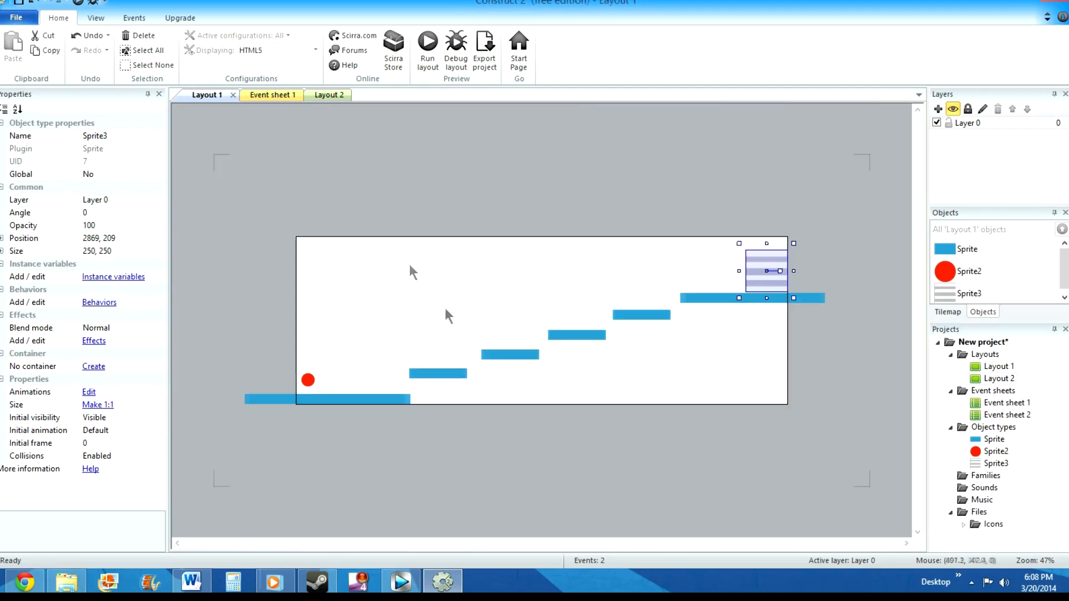
drag(449, 375, 474, 378)
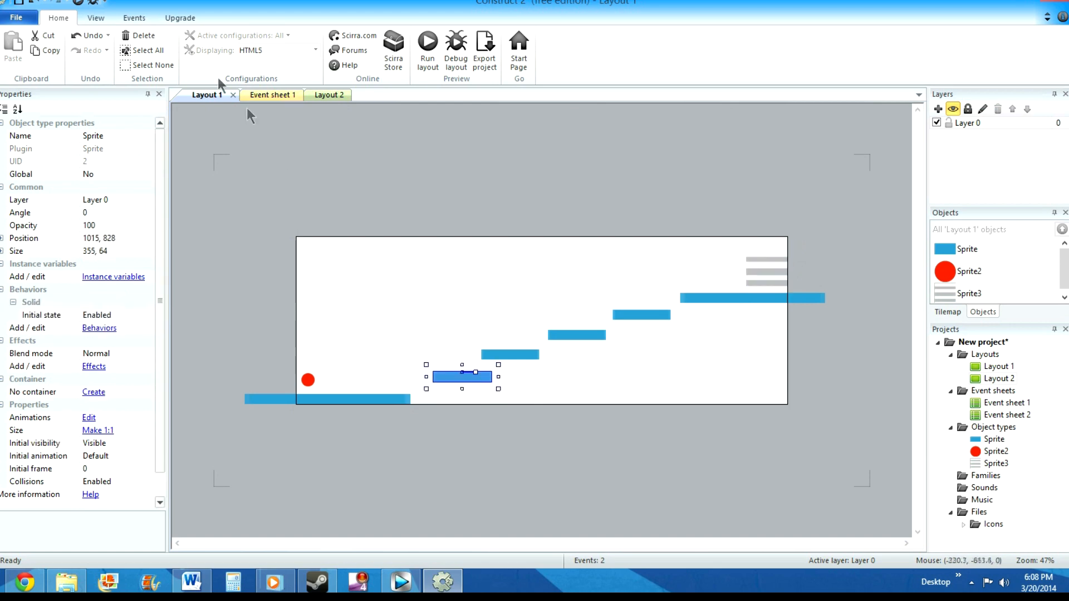
click(78, 4)
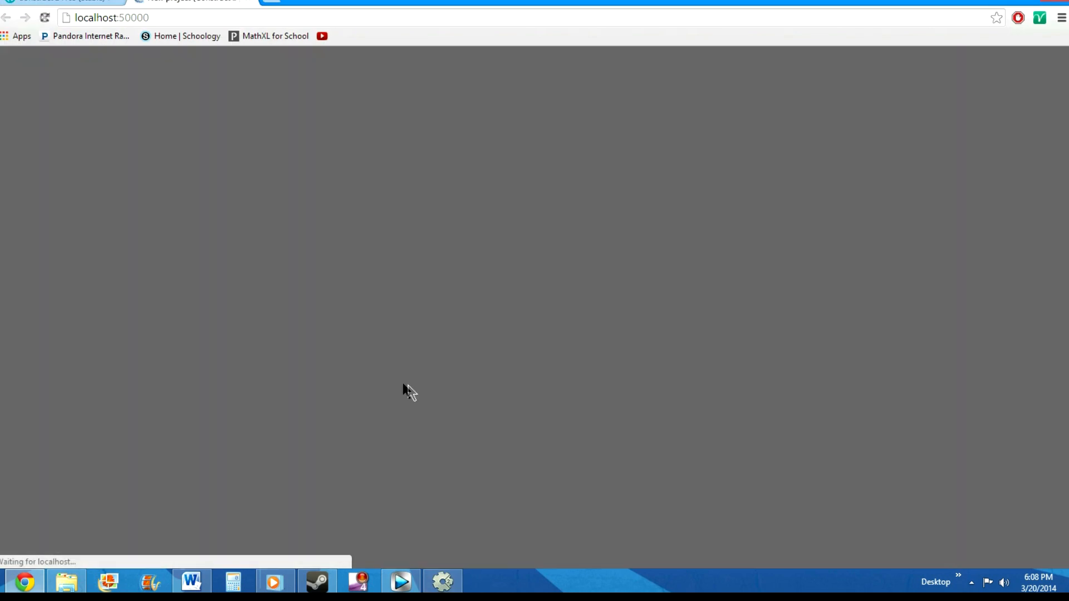
Test the level by rolling and jumping the ball up the steps, close the preview, and switch back to Construct 2.
key(Right)
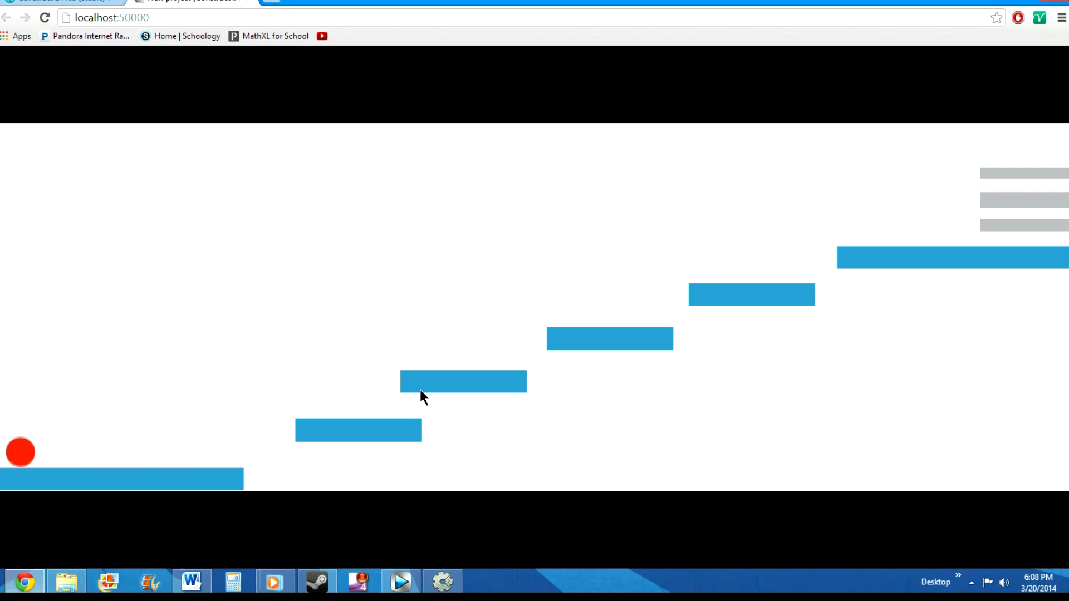
key(Right)
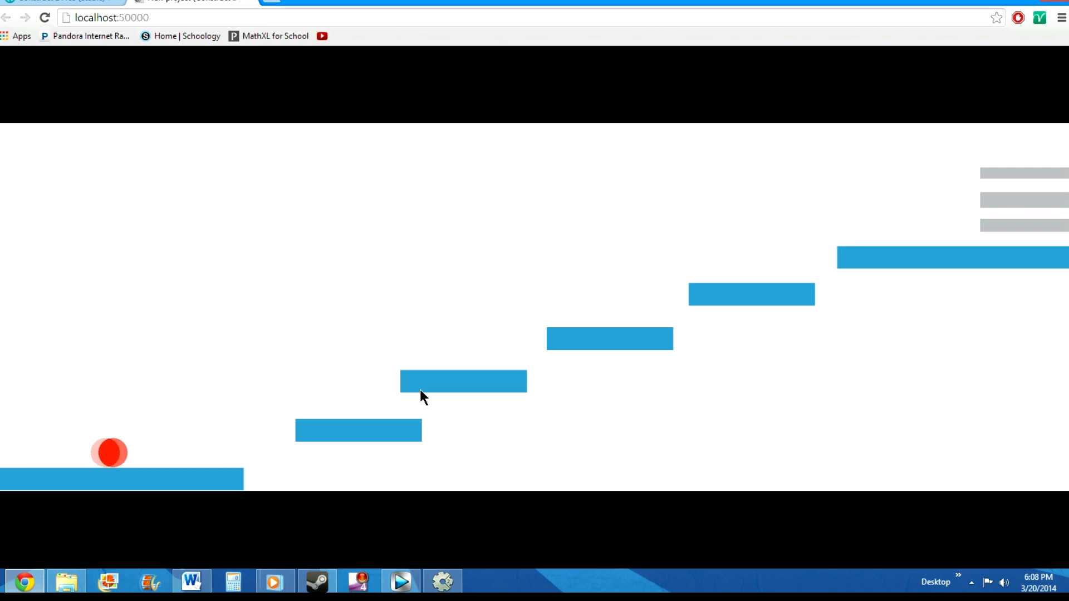
key(Up)
key(Up)
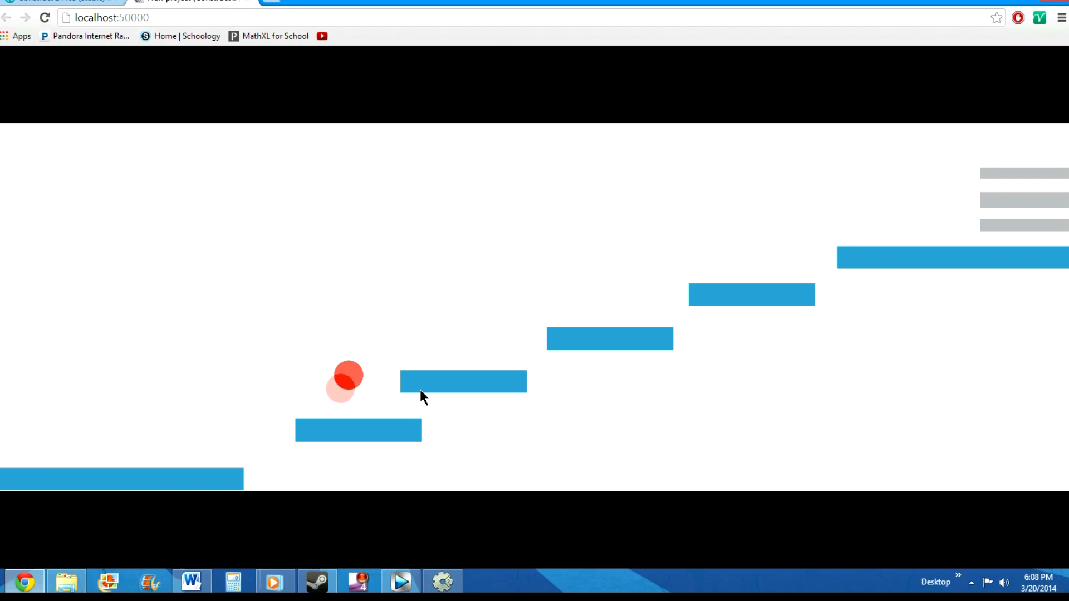
click(250, 1)
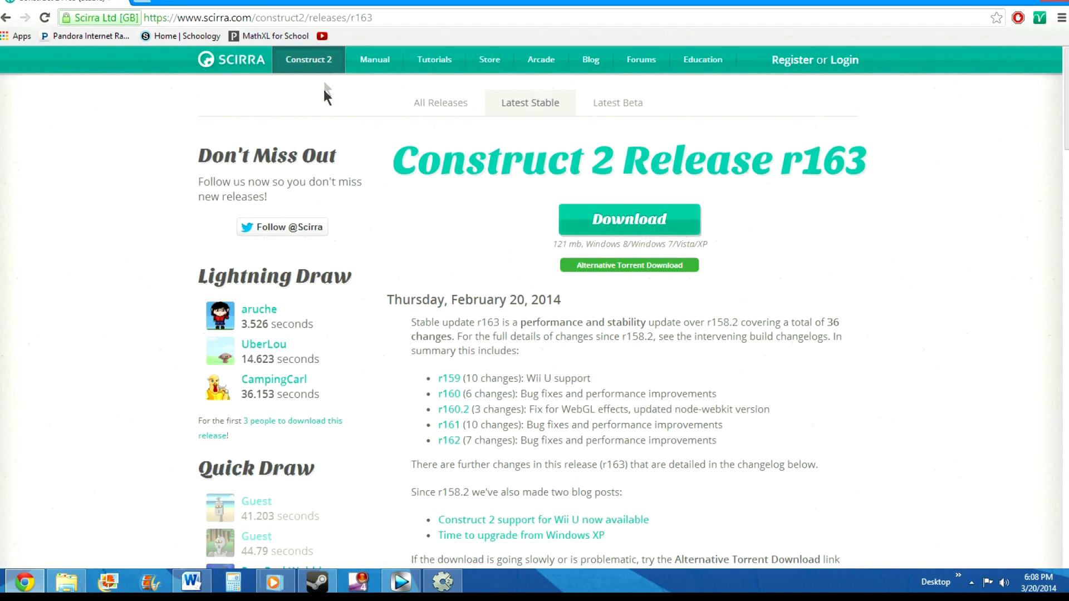
click(443, 581)
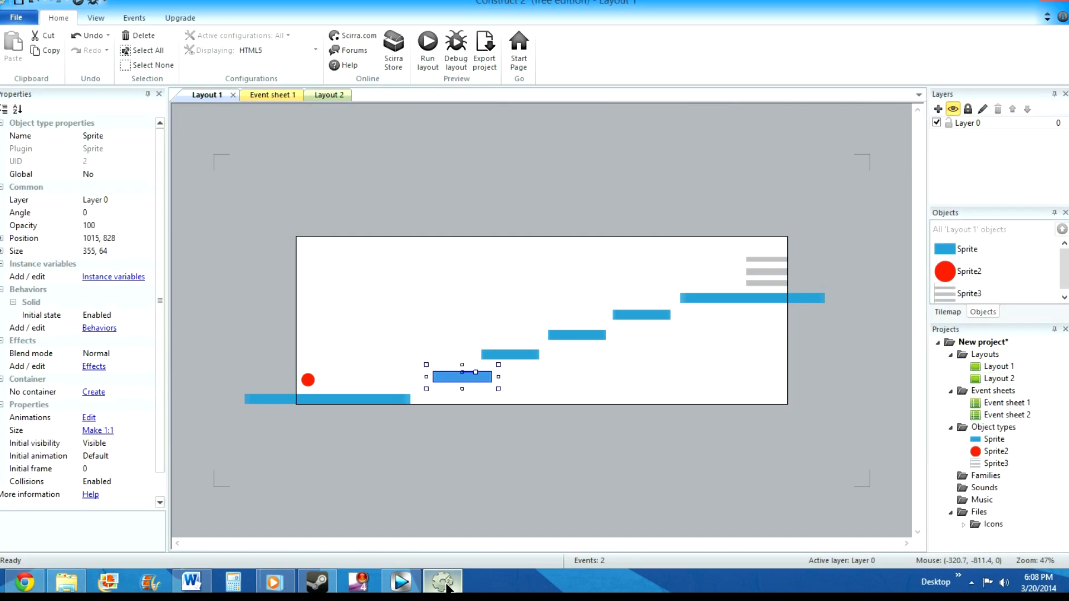
Insert a new Sprite object in Layout 2, placing it just outside the page's right edge.
click(321, 97)
scroll(577, 331, down, 5)
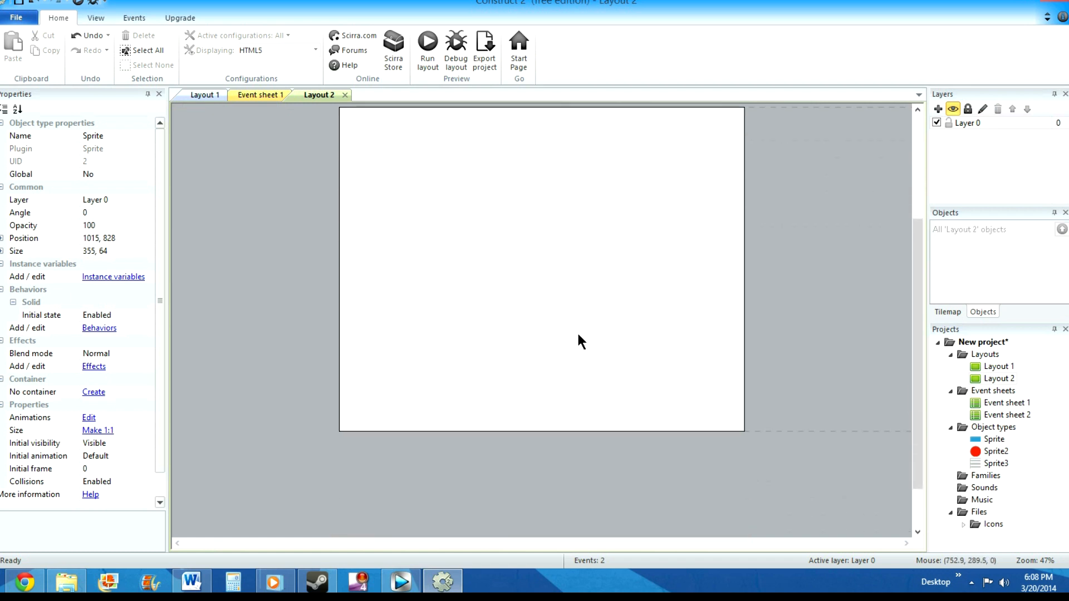
scroll(576, 331, up, 4)
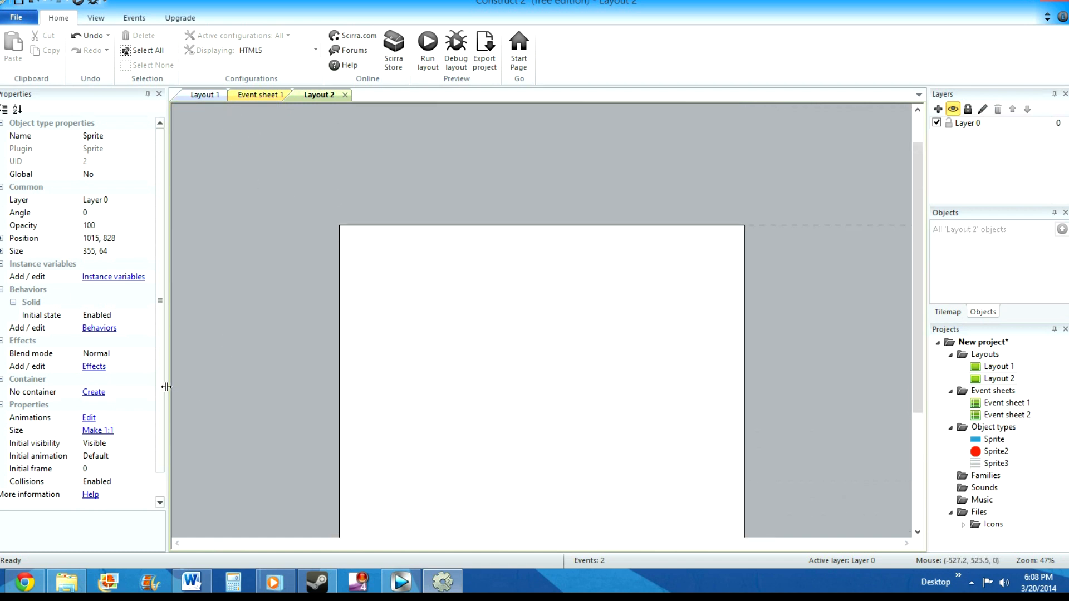
scroll(593, 437, down, 3)
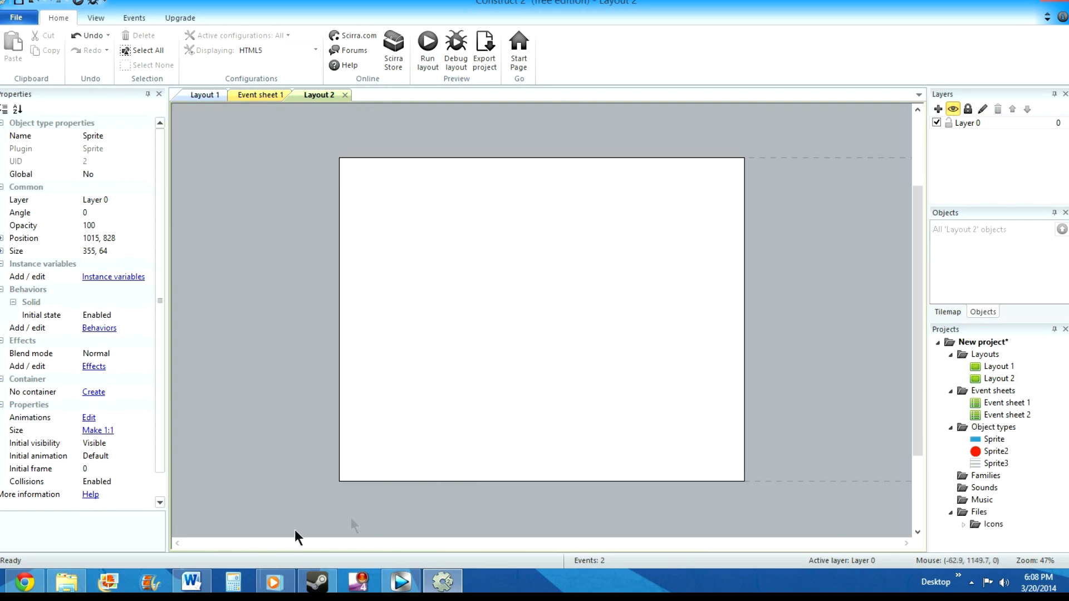
right_click(317, 443)
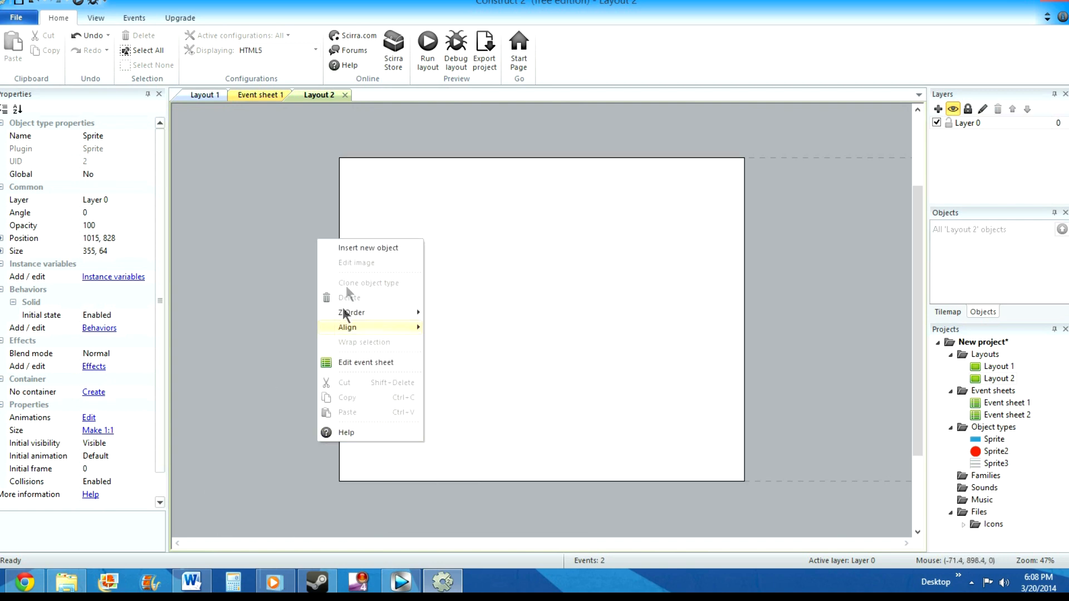
click(356, 248)
double_click(546, 370)
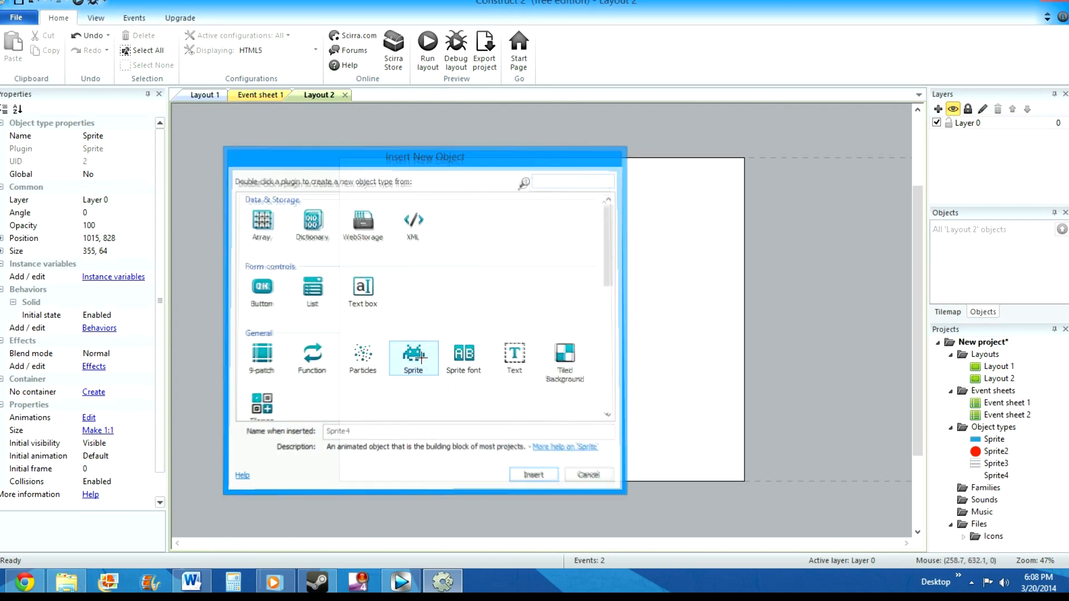
click(832, 396)
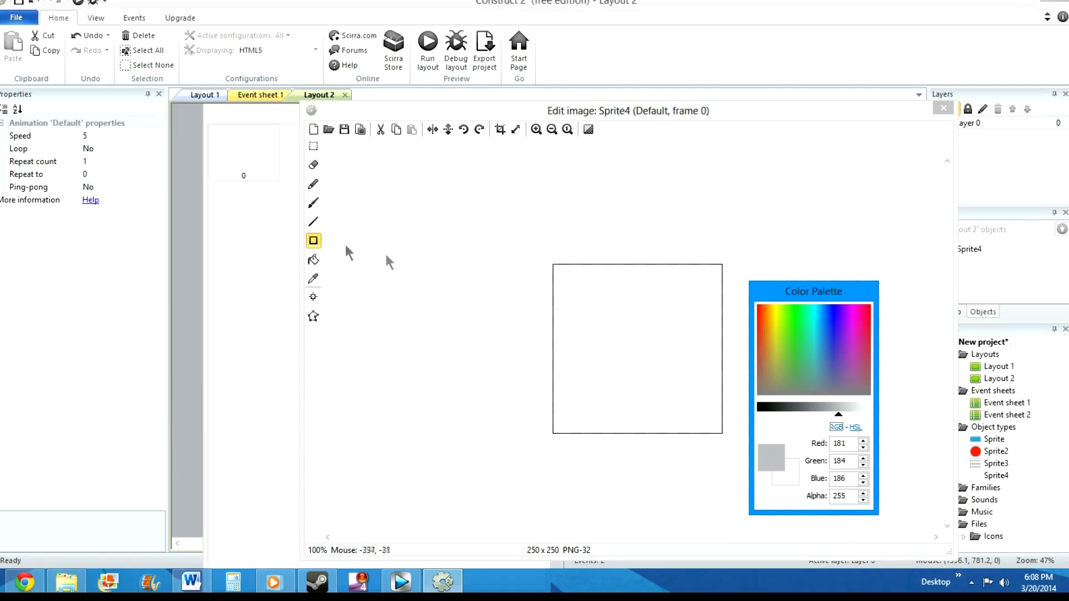
Draw a solid gray rectangle in the Sprite4 image, crop the image to it, and close the image editor.
click(827, 409)
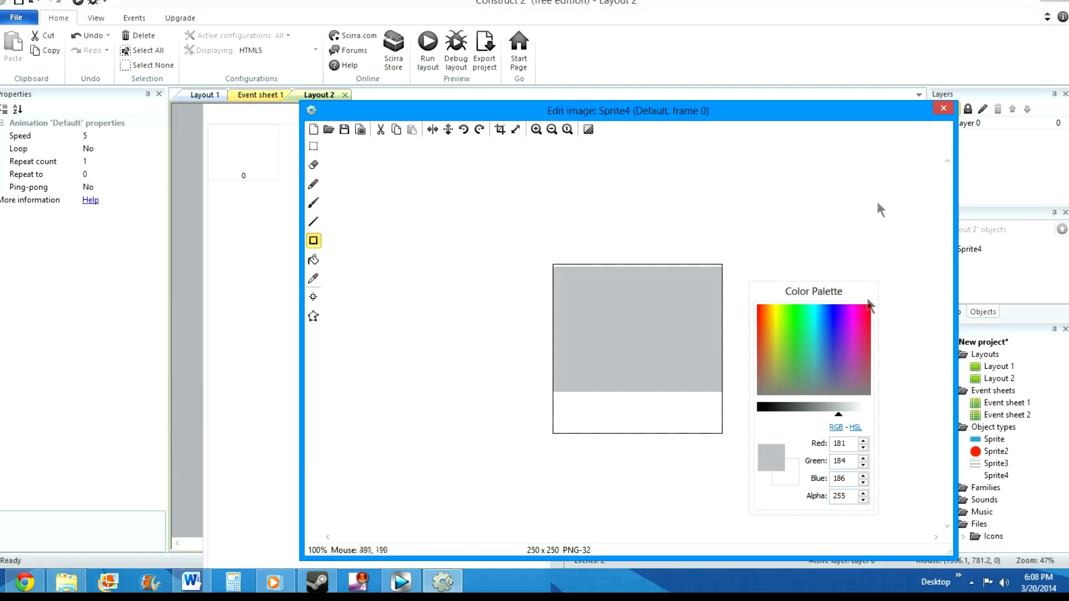
click(499, 129)
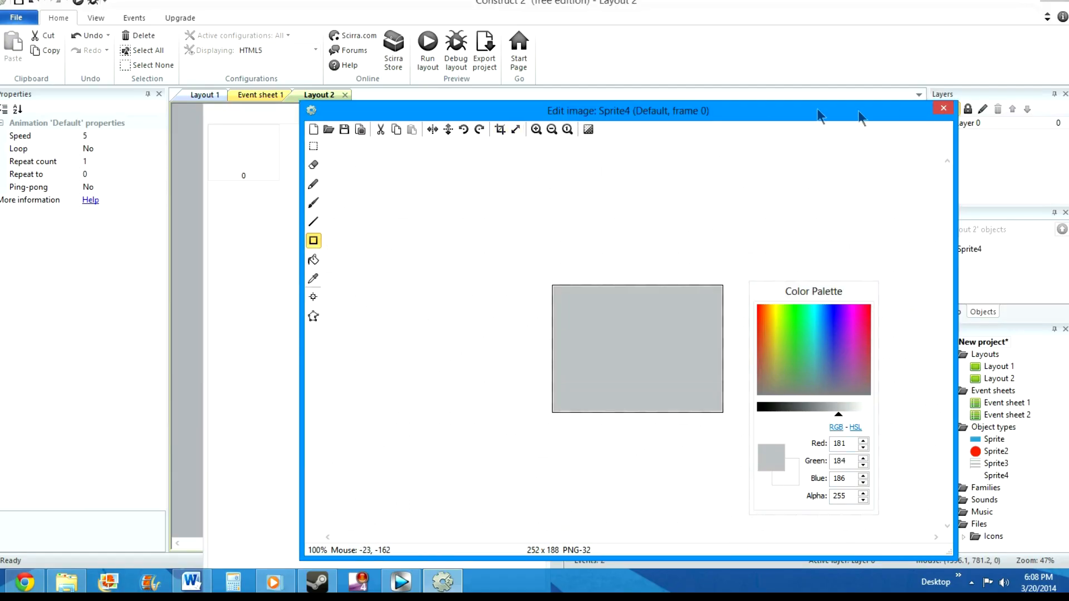
click(945, 109)
Stretch the gray sprite to about 1522 x 188 and place it as the floor across the bottom of Layout 2, at about 646, 972.
drag(771, 394, 749, 423)
click(682, 426)
click(664, 437)
drag(629, 445, 664, 466)
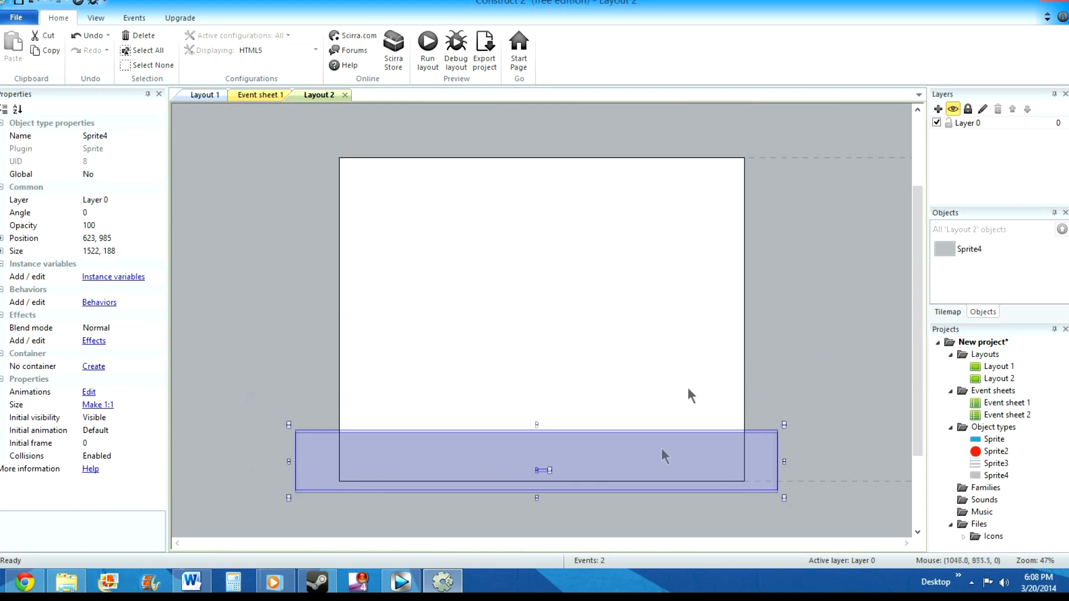
click(818, 392)
click(661, 472)
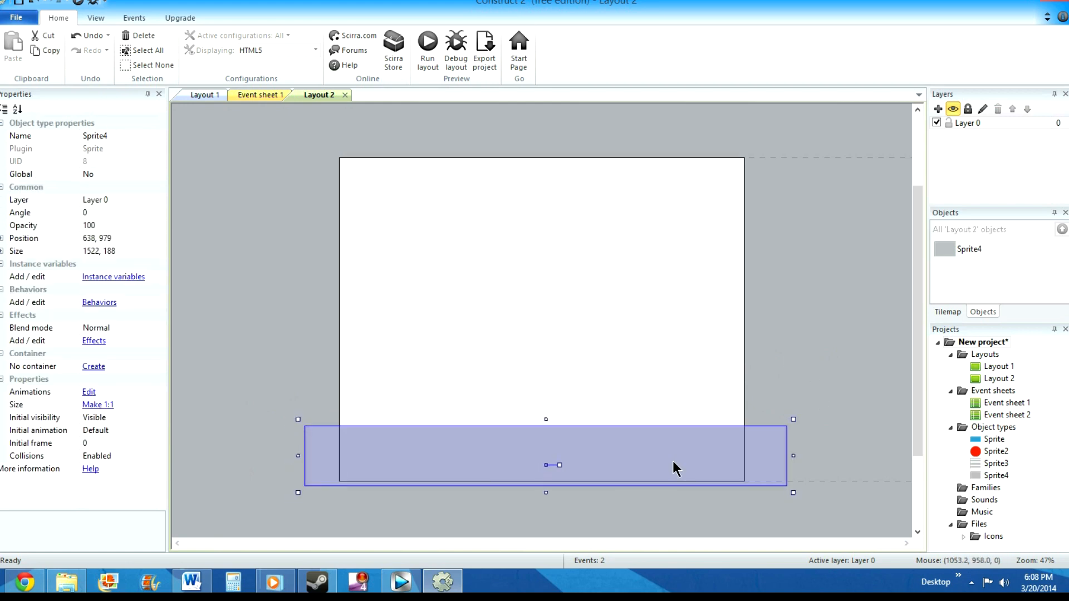
Insert another Sprite object in Layout 2, placing it just outside the page's left edge.
right_click(334, 364)
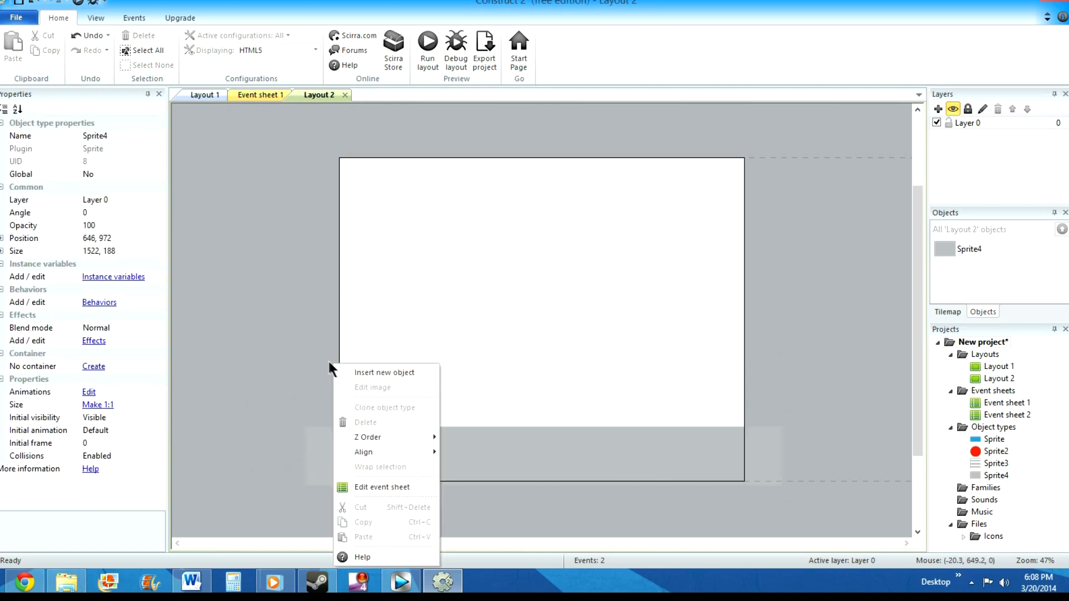
click(382, 371)
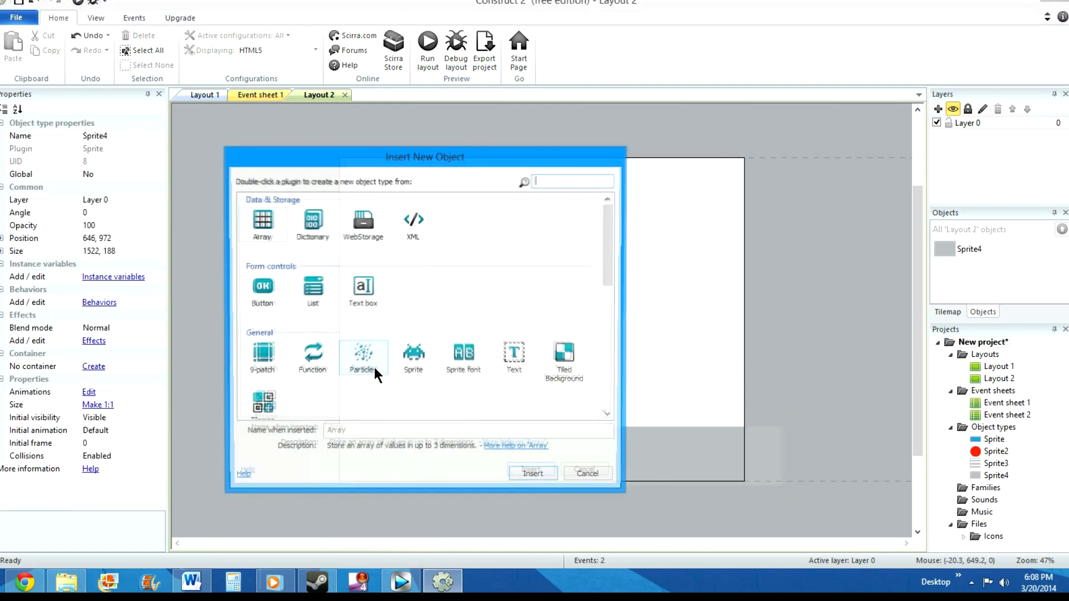
double_click(423, 359)
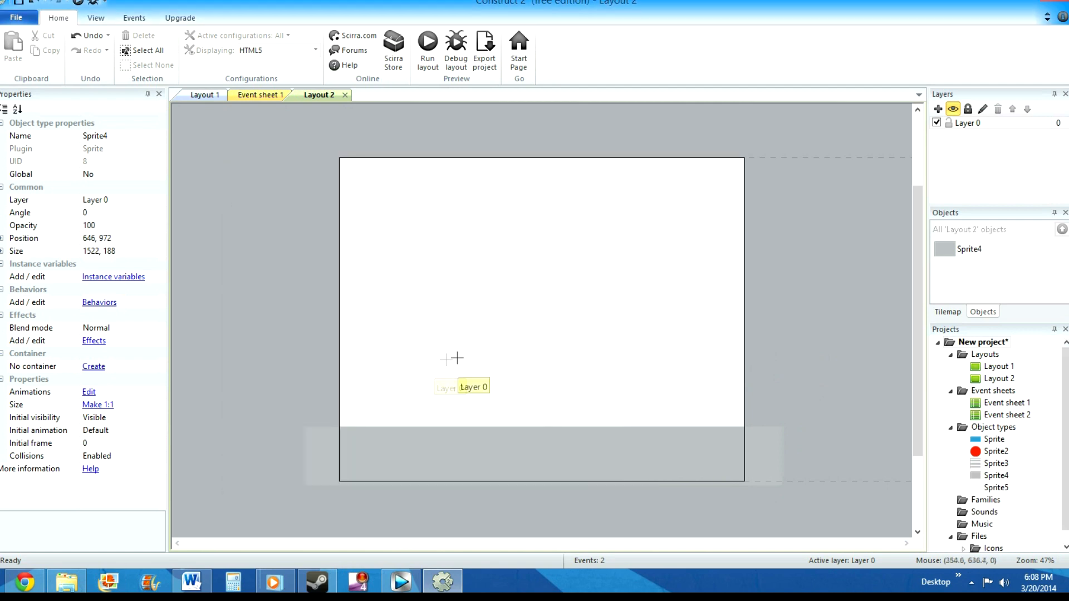
click(262, 286)
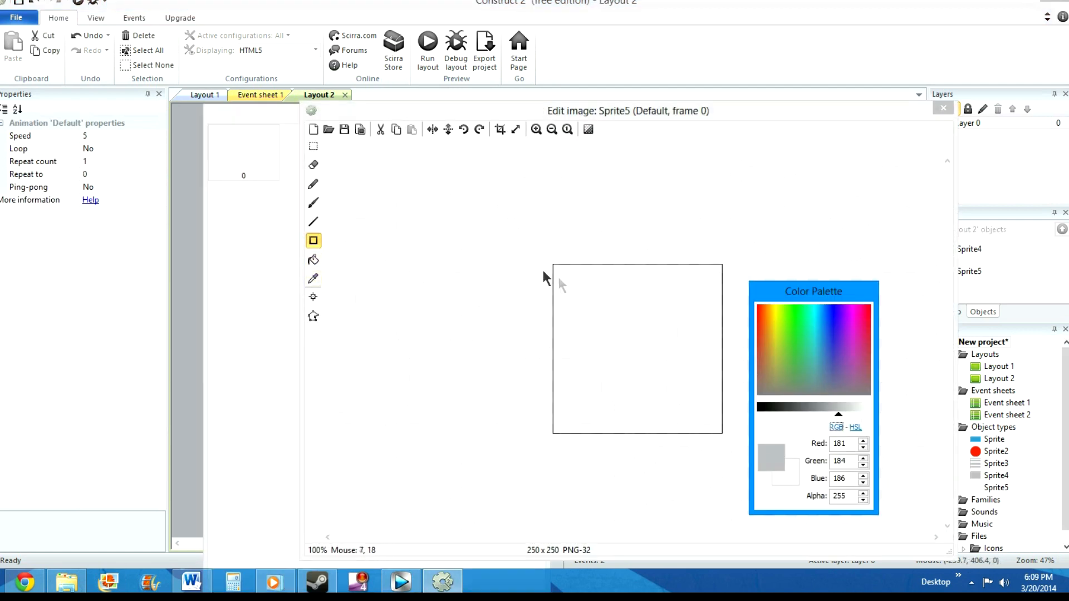
Paint a green circle (RGB 29, 225, 105) in the Sprite5 image, crop it, and move the sprite to about 1004, 214 in Layout 2.
click(803, 325)
click(314, 203)
click(628, 343)
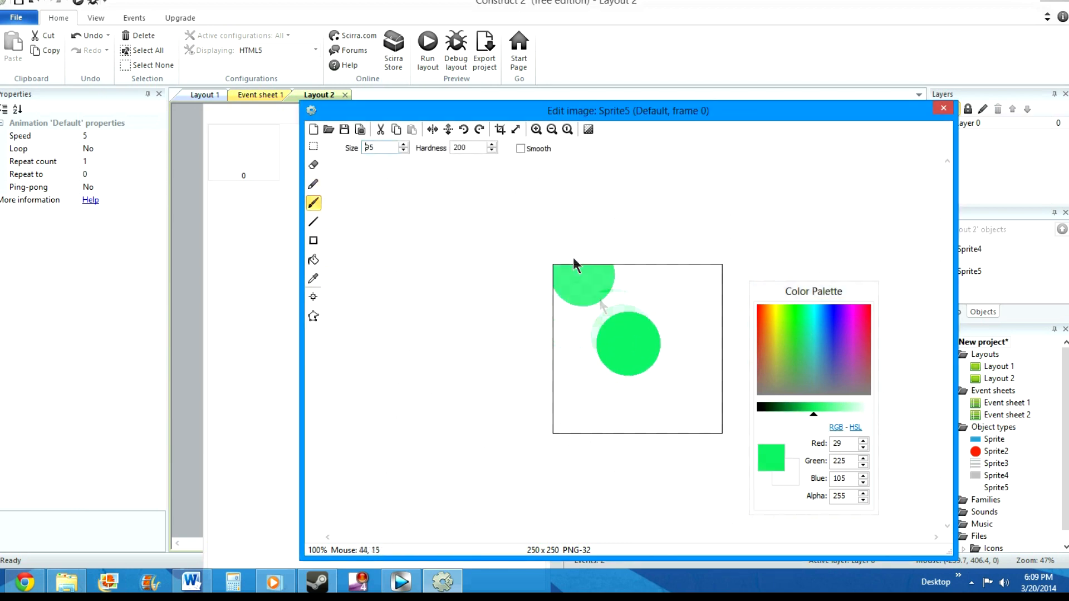
click(500, 129)
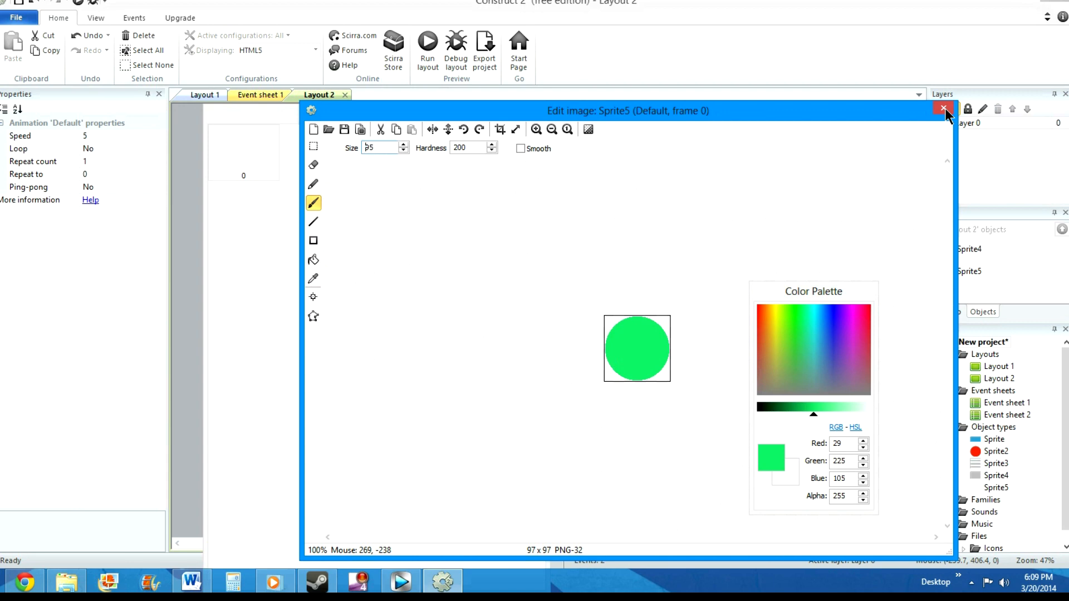
click(943, 109)
drag(259, 285, 646, 228)
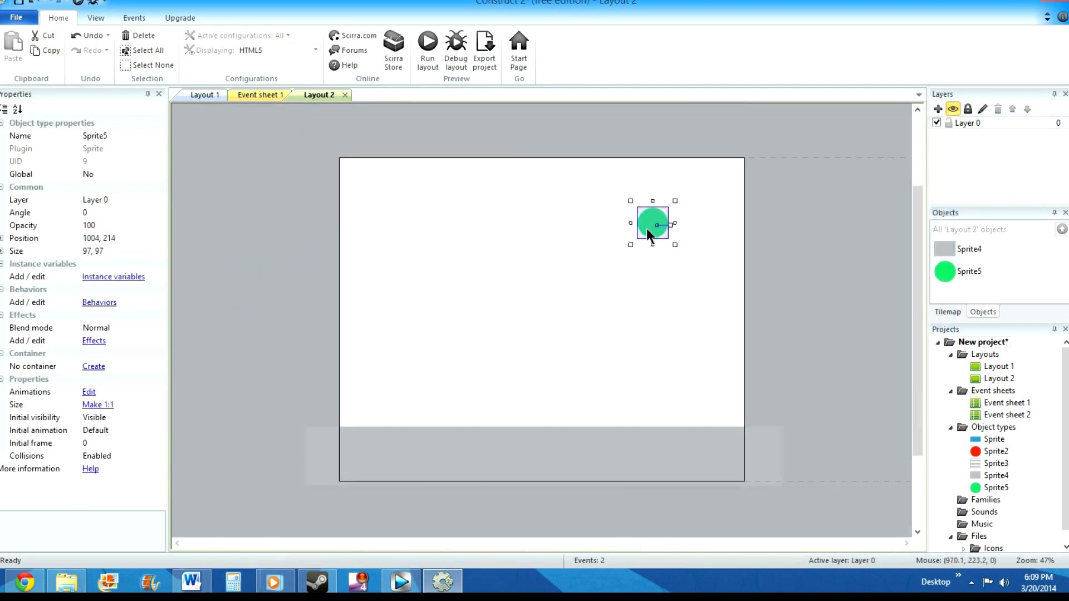
Duplicate the gray floor bar and make the copy a ramp below the green circle, about 834 x 92 at an angle of about 330 degrees.
click(656, 439)
drag(656, 449, 696, 324)
drag(581, 295, 621, 295)
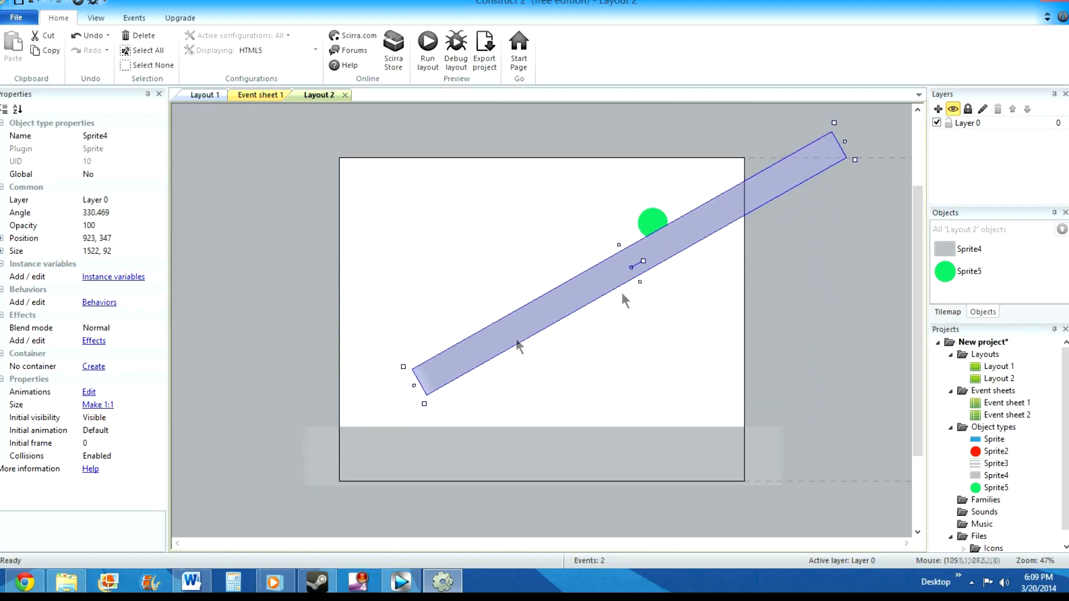
drag(414, 384, 597, 266)
drag(651, 236, 670, 273)
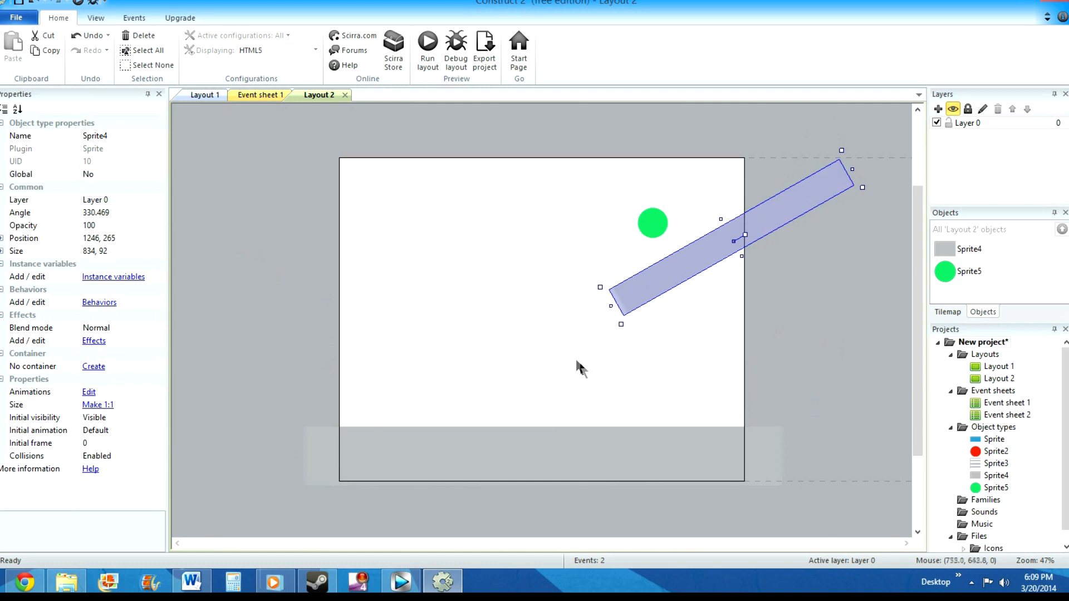
Nudge the ramp down and to the left, and place the green circle and a duplicate of it just above the ramp.
drag(658, 279, 642, 290)
mouse_move(658, 230)
mouse_down()
mouse_move(724, 208)
mouse_move(663, 239)
mouse_up()
click(780, 309)
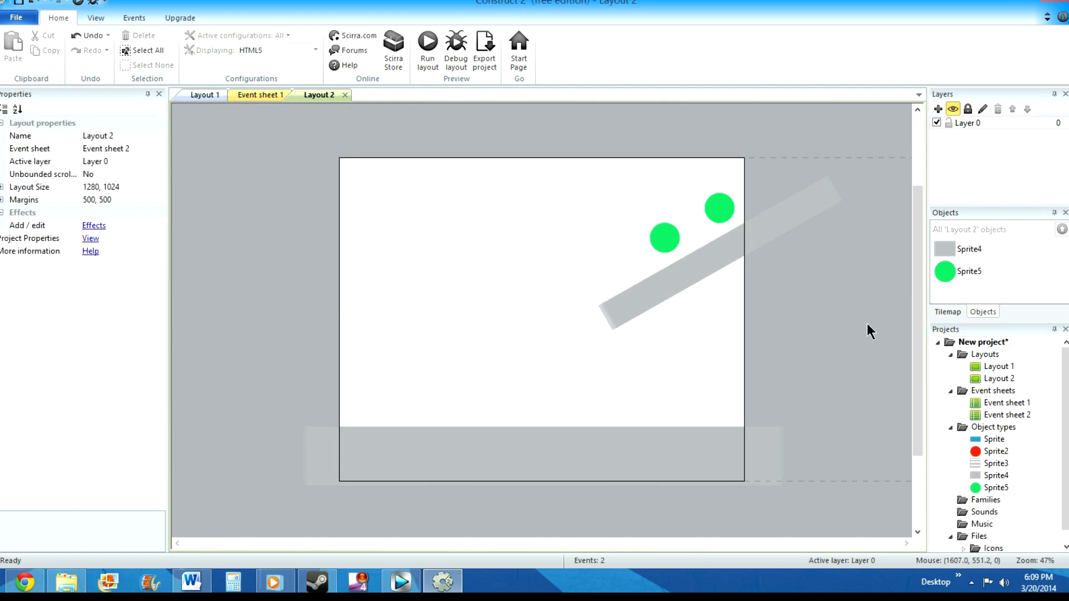
Add the Solid behavior to the gray bar sprite, Sprite4.
click(950, 249)
right_click(951, 249)
click(990, 308)
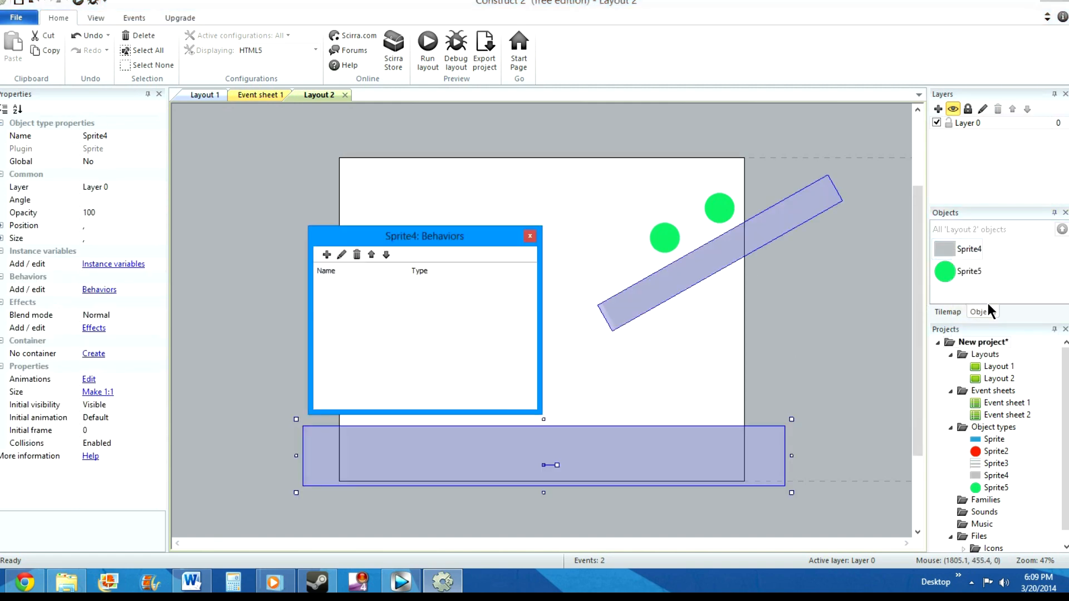
click(328, 255)
click(456, 255)
click(496, 445)
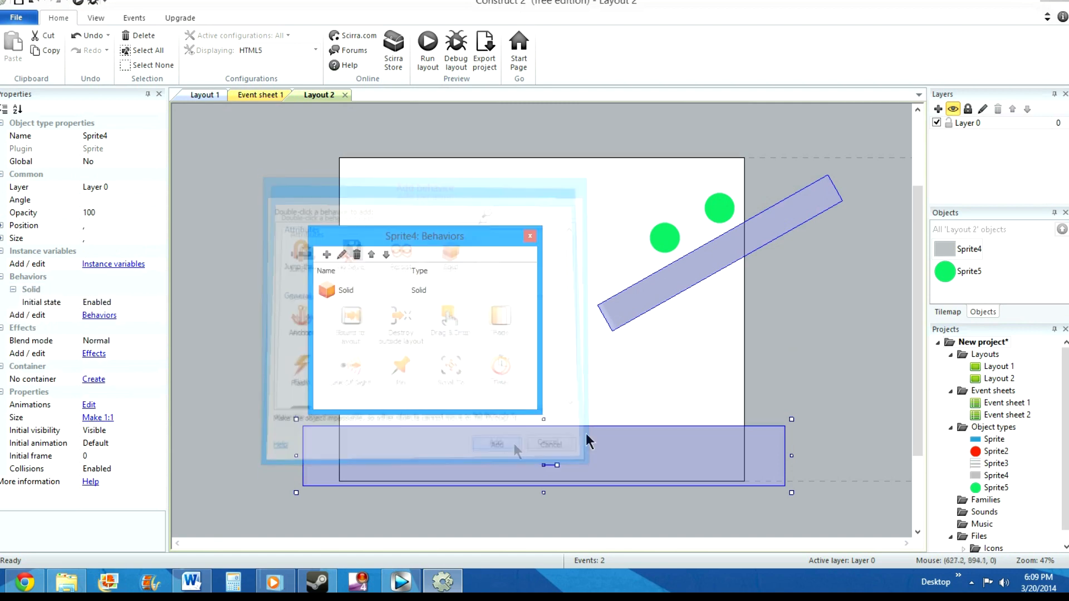
Add the Physics behavior to Sprite4 and close its behaviors dialog.
click(327, 255)
drag(571, 278, 570, 355)
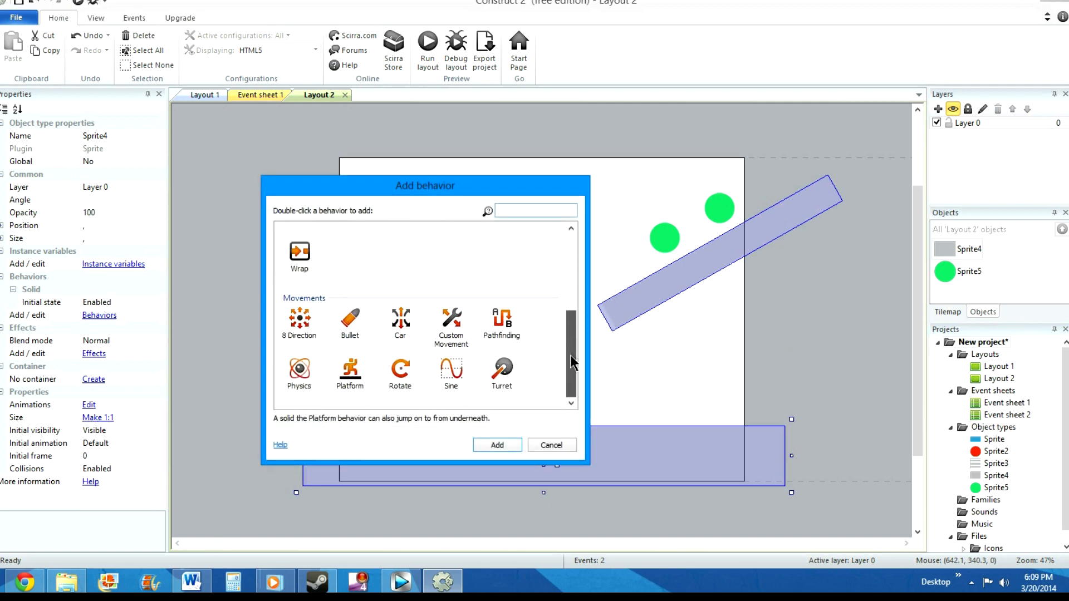
click(297, 384)
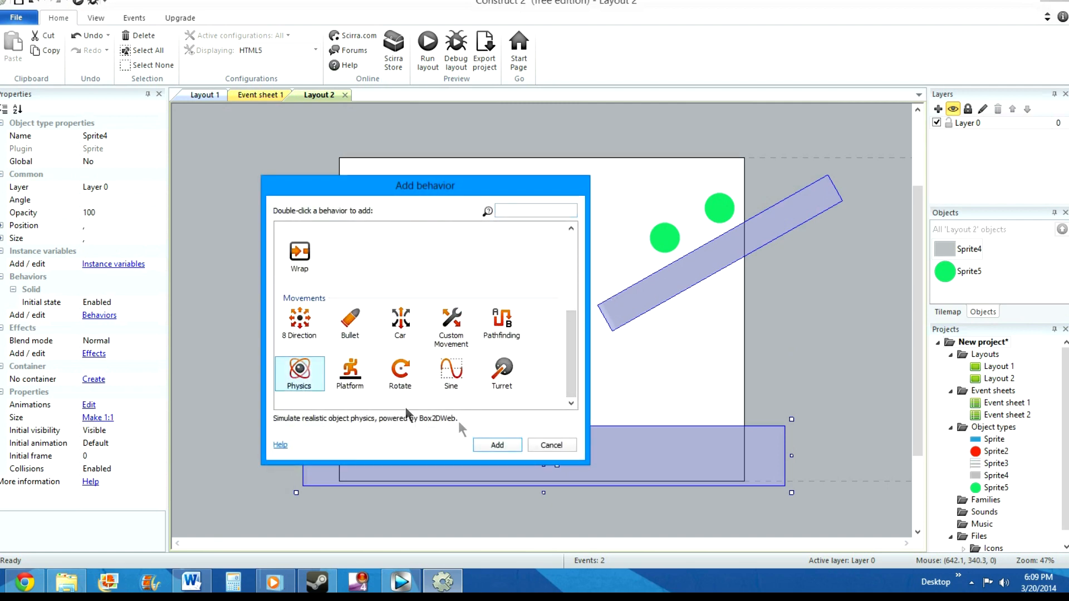
click(503, 446)
click(530, 235)
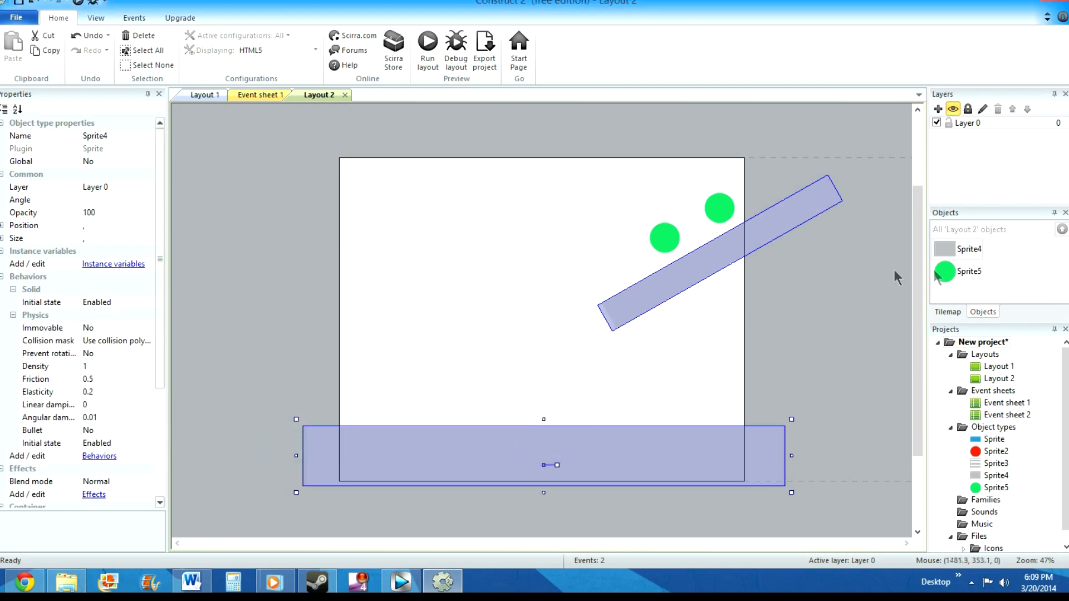
Add the Physics behavior to the green circle sprite, Sprite5, and close its behaviors dialog.
click(963, 269)
right_click(961, 266)
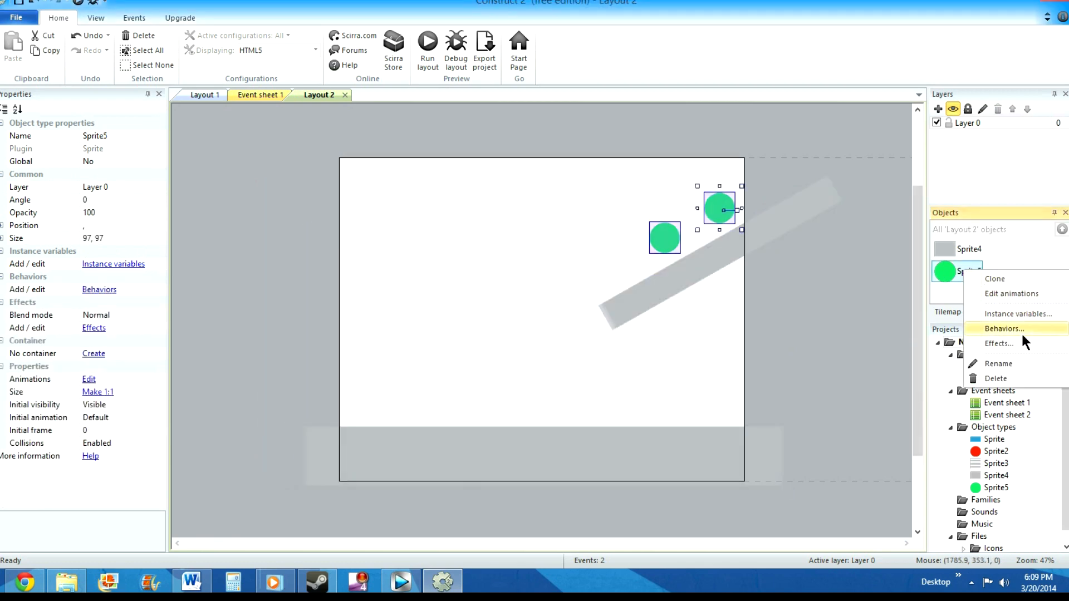
click(1002, 329)
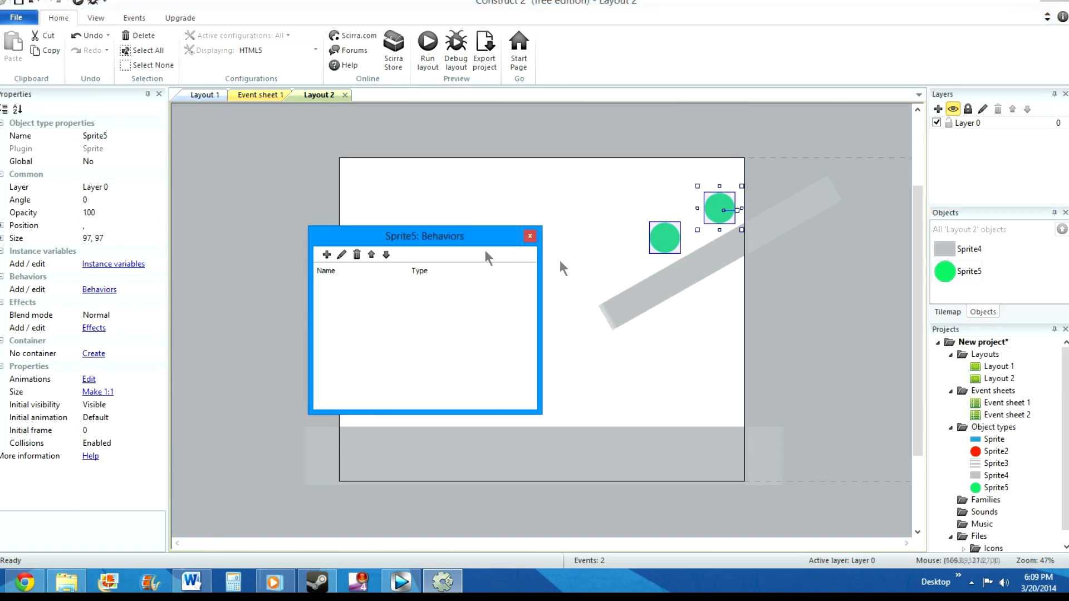
click(328, 254)
scroll(458, 365, down, 3)
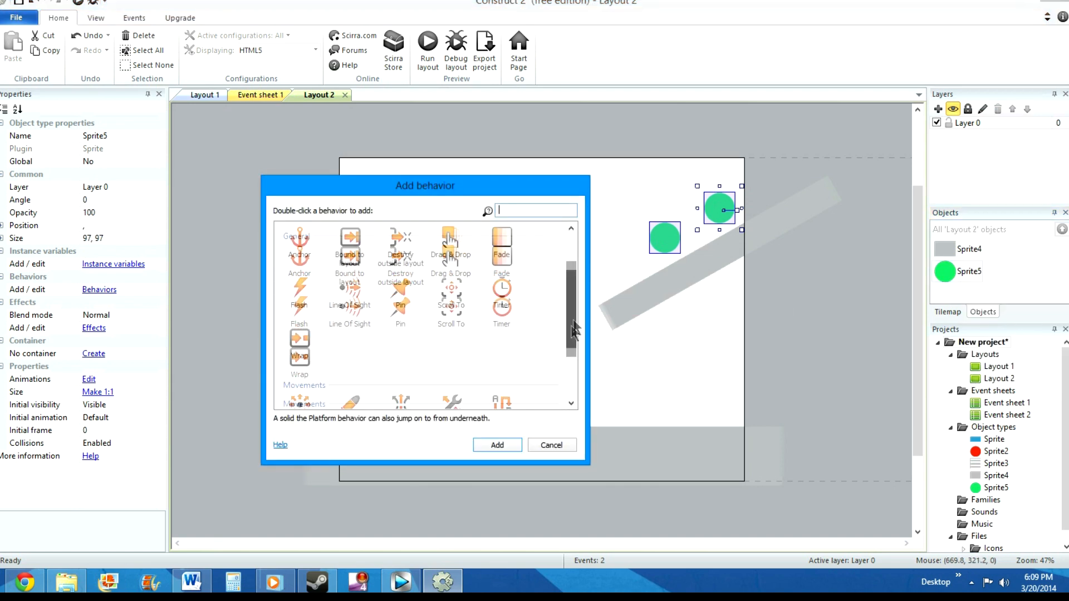
scroll(312, 372, down, 1)
click(300, 371)
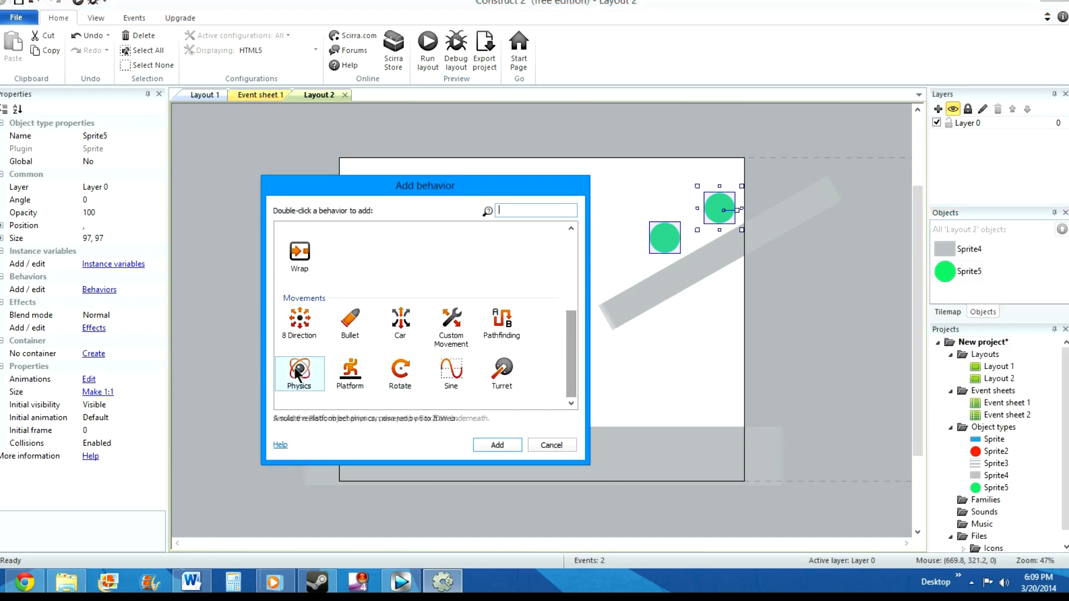
click(512, 443)
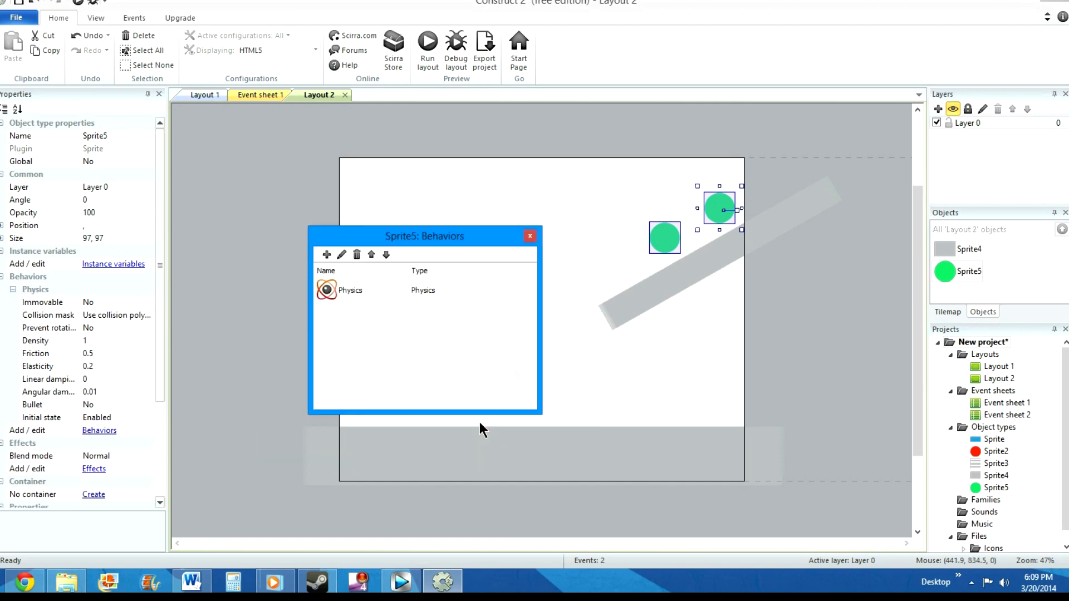
click(533, 237)
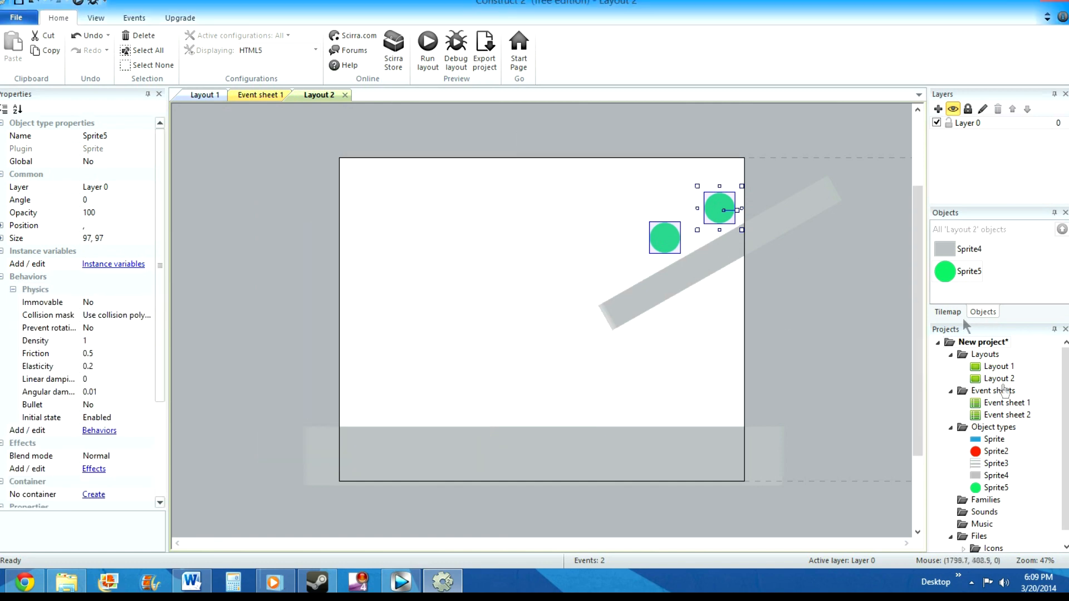
Place the red circle Sprite2 at about 65, 722 above the floor's left end and the striped Sprite3 at about 1200, 784 on its right end.
drag(995, 451, 363, 384)
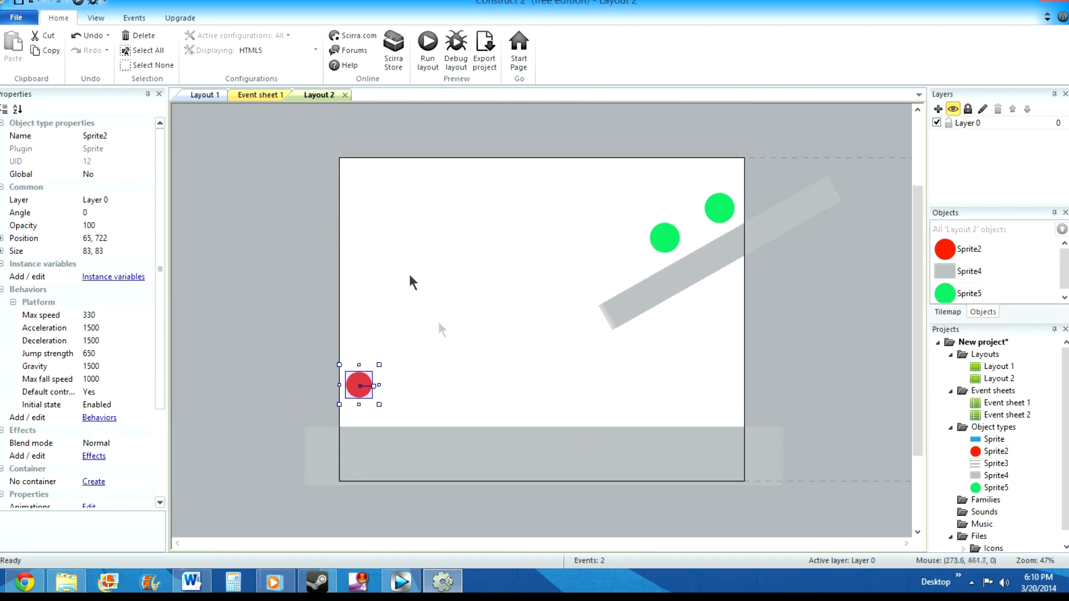
drag(998, 464, 698, 392)
drag(654, 340, 689, 378)
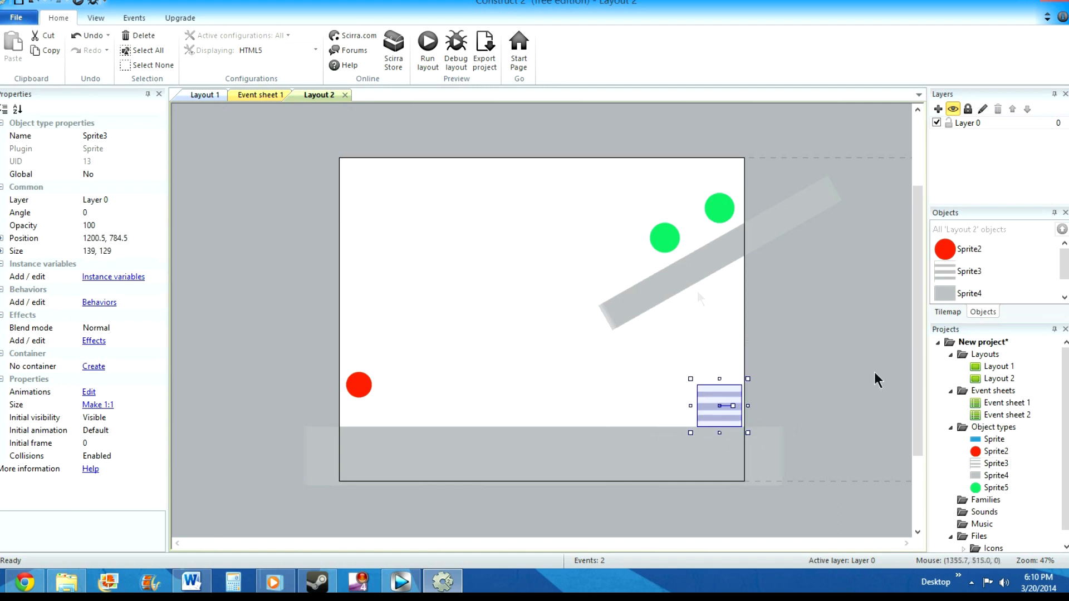
scroll(992, 435, down, 1)
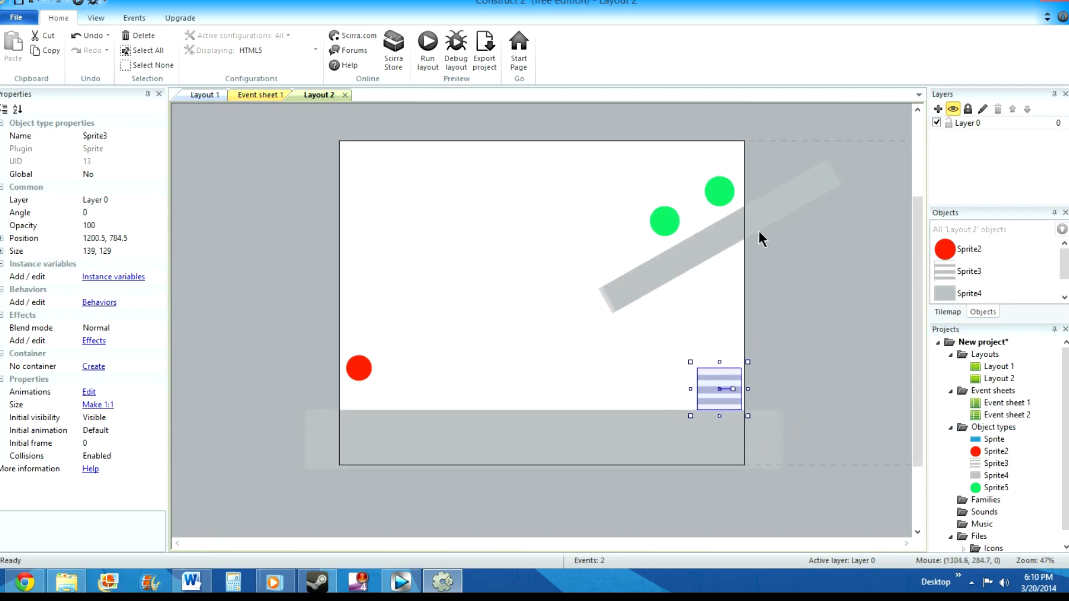
drag(1060, 264, 1061, 264)
Open Event sheet 2 and add an event for Sprite5 on collision with Sprite2.
double_click(1001, 417)
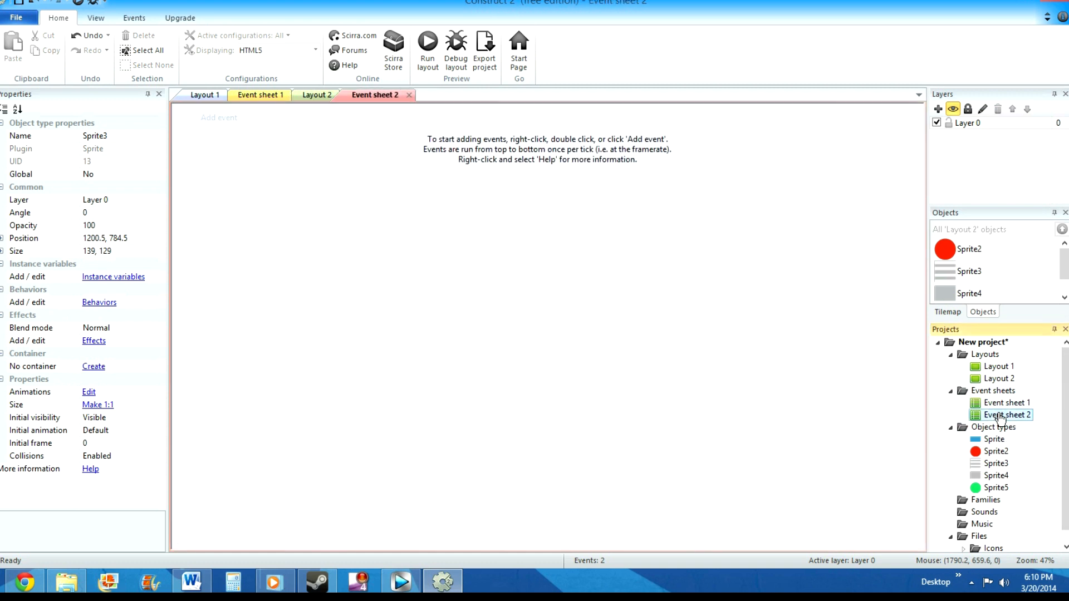
click(229, 119)
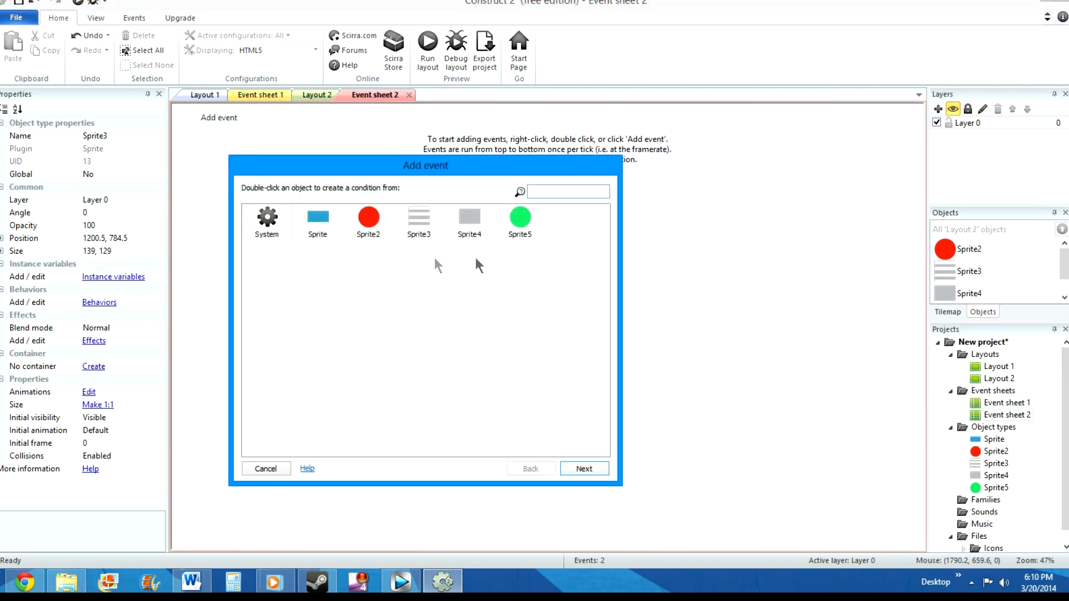
double_click(519, 231)
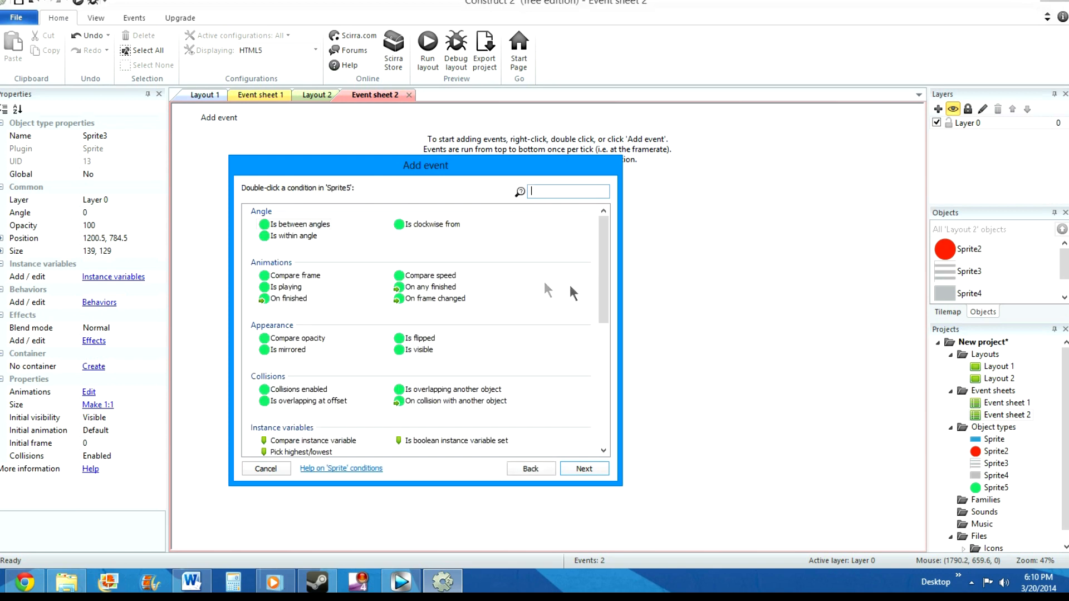
drag(606, 292, 525, 299)
double_click(493, 290)
click(468, 325)
click(319, 234)
click(542, 462)
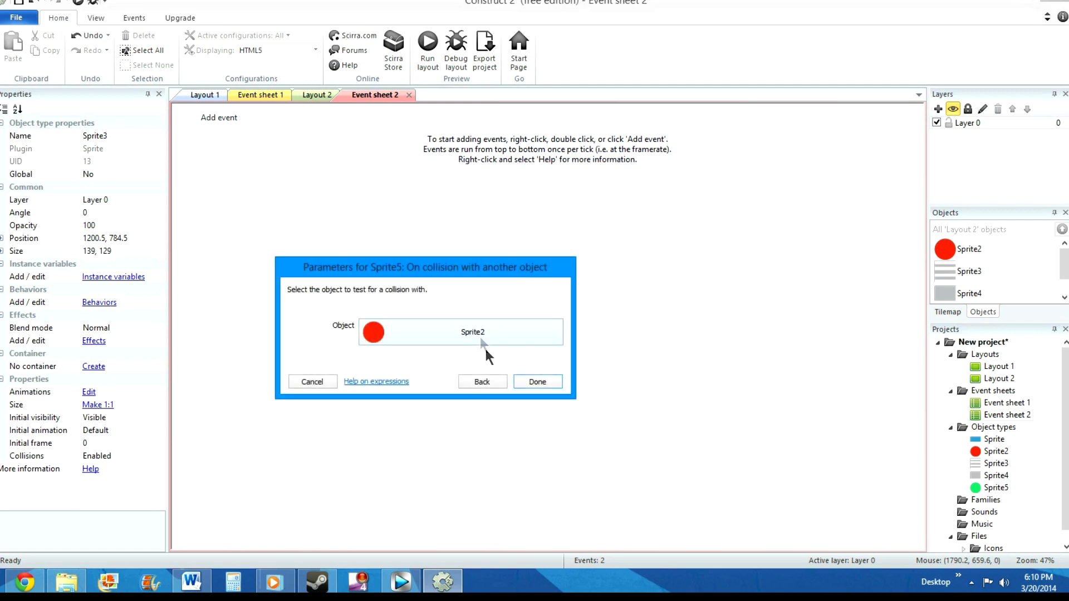
click(536, 381)
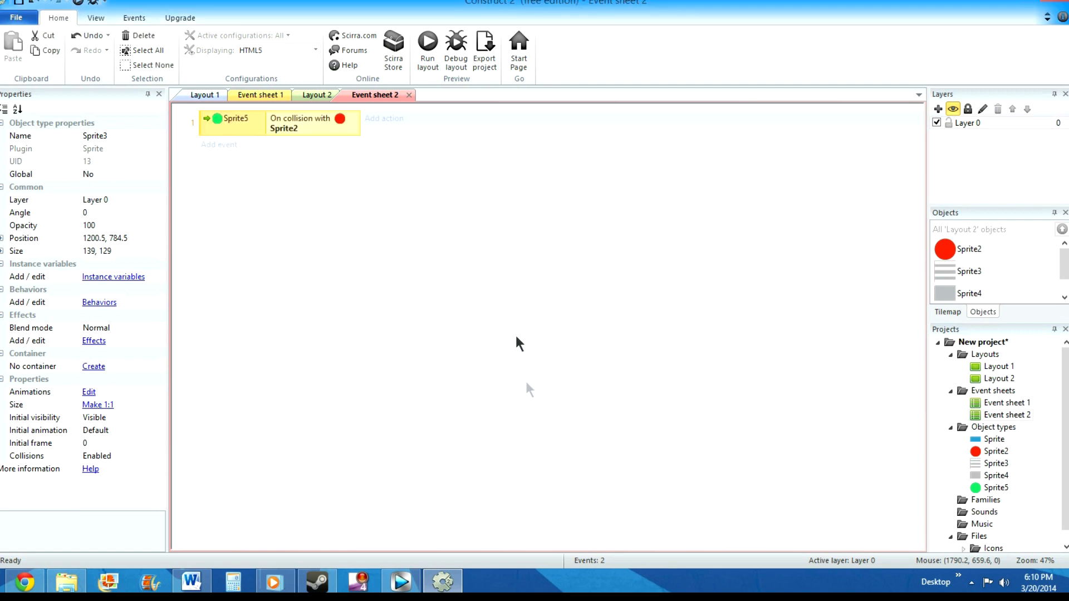
Add the System action Restart layout to the Sprite5 collision event.
click(383, 118)
double_click(276, 225)
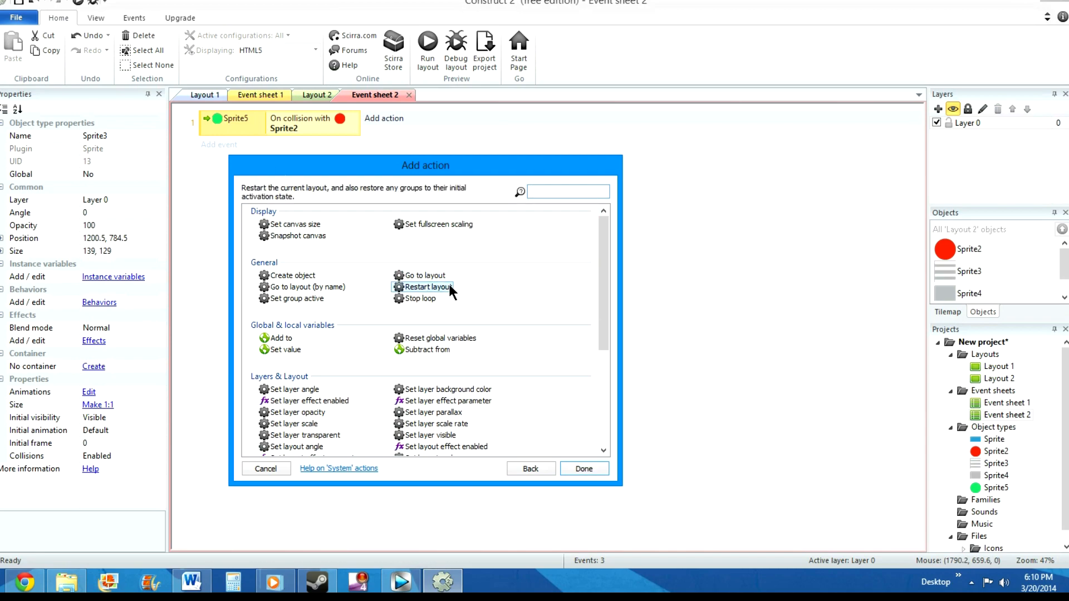
double_click(448, 284)
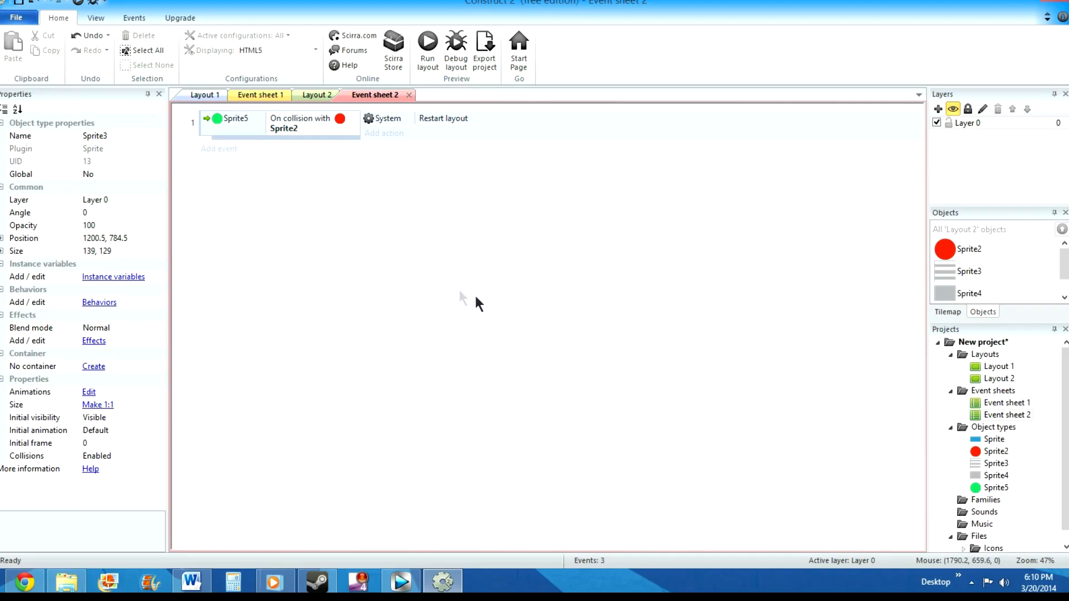
Run a preview of Layout 2 in the browser, close the preview and return to the Construct 2 layout editor.
click(327, 93)
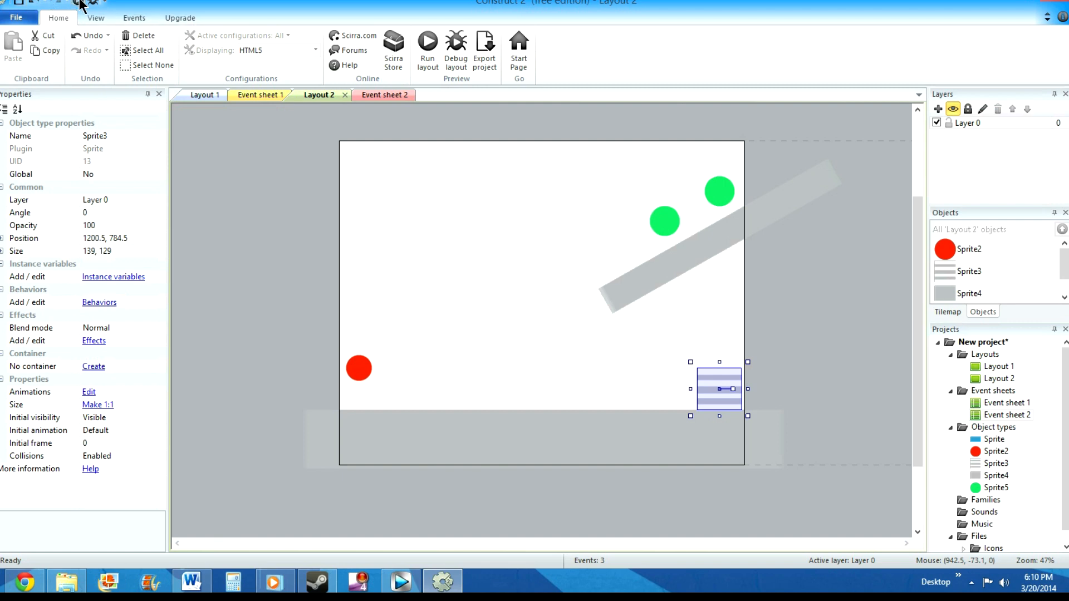
click(80, 3)
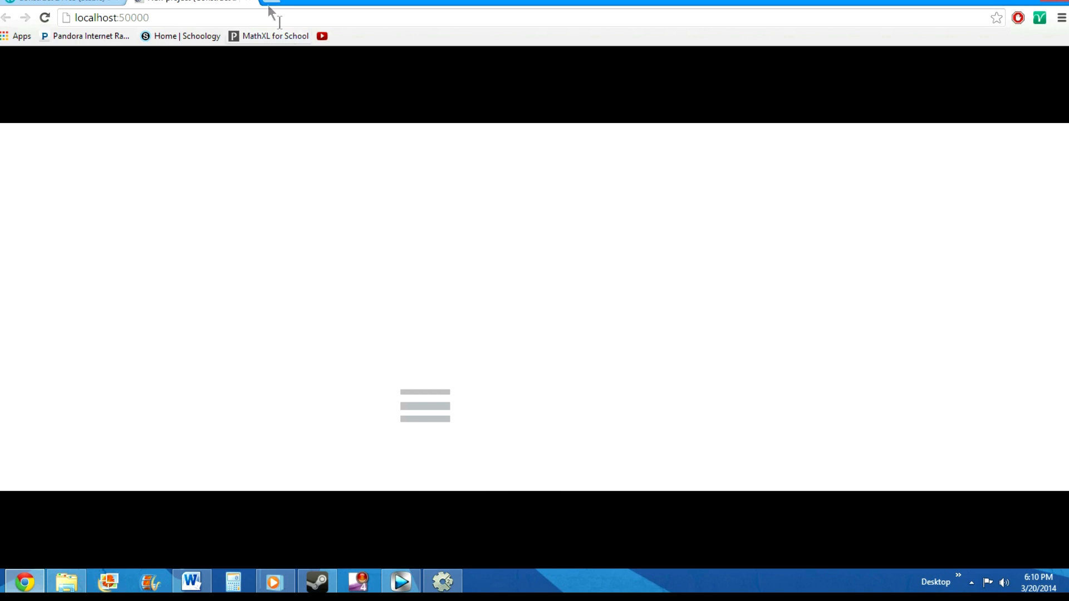
click(250, 2)
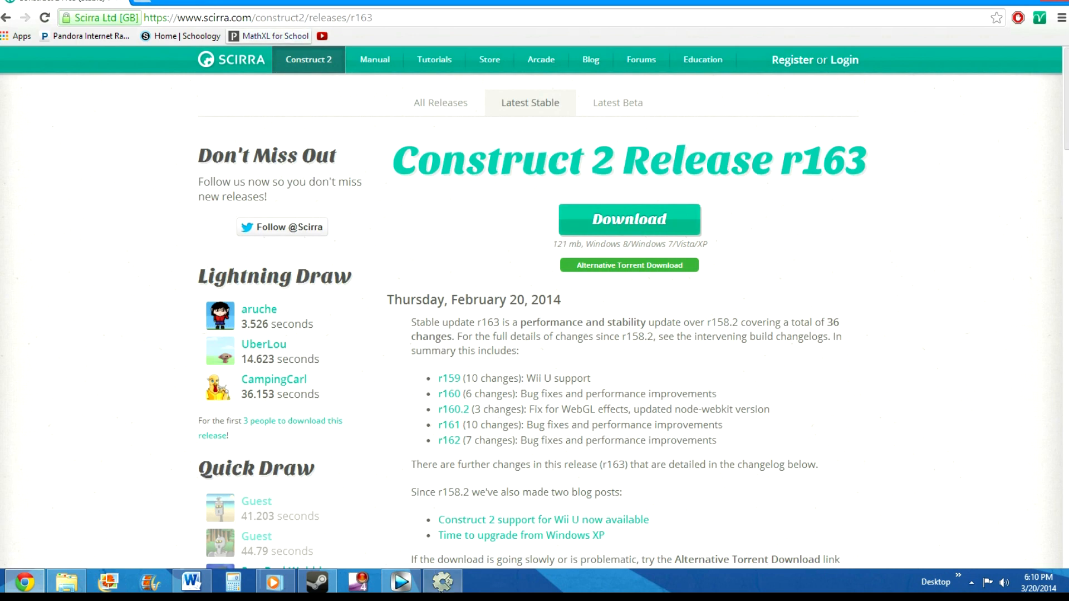
click(442, 581)
click(296, 409)
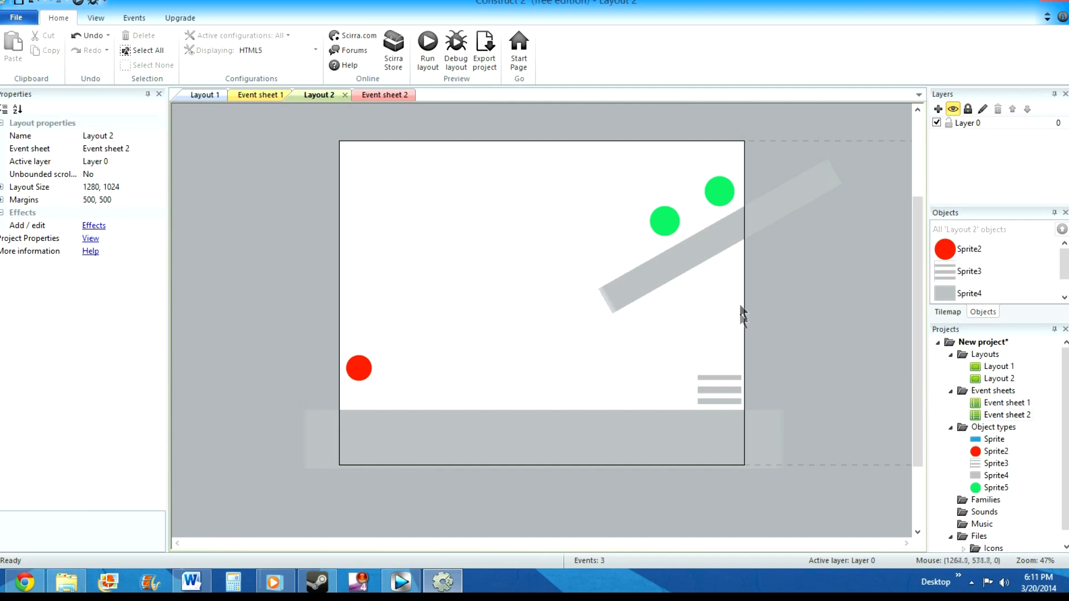
Set the Physics property Immovable to Yes for the gray bar sprite, Sprite4.
click(969, 295)
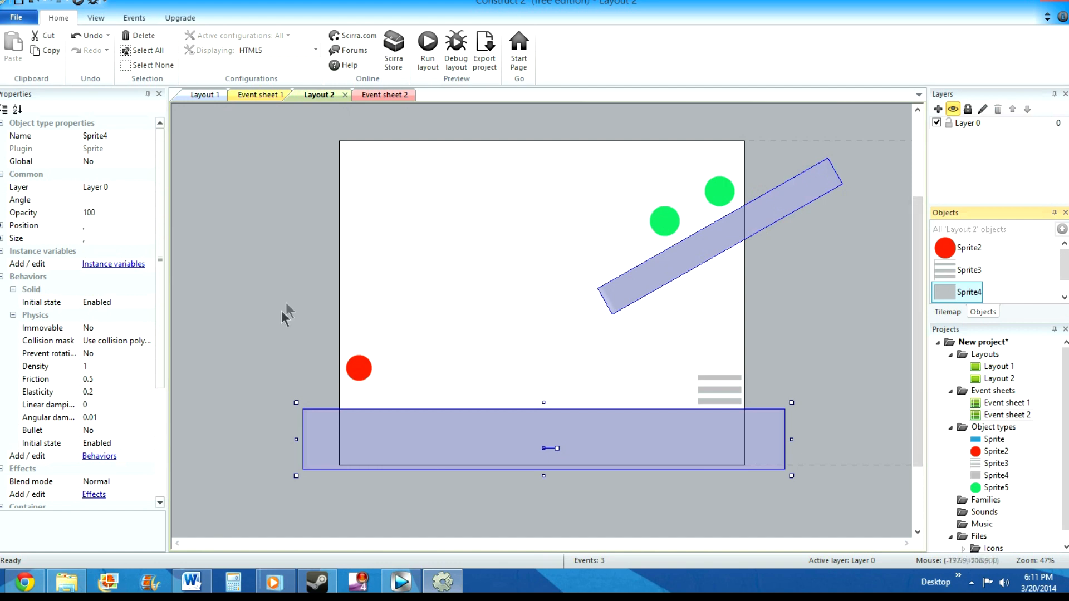
click(117, 329)
click(115, 349)
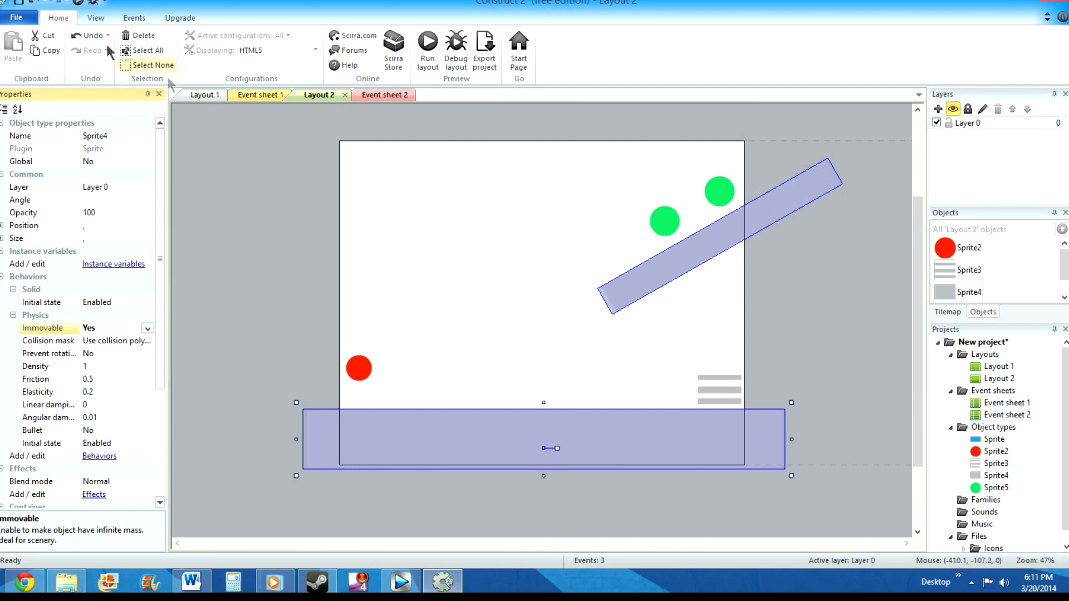
Preview Layout 2 again and move the red circle right along the floor towards the striped goal.
click(83, 8)
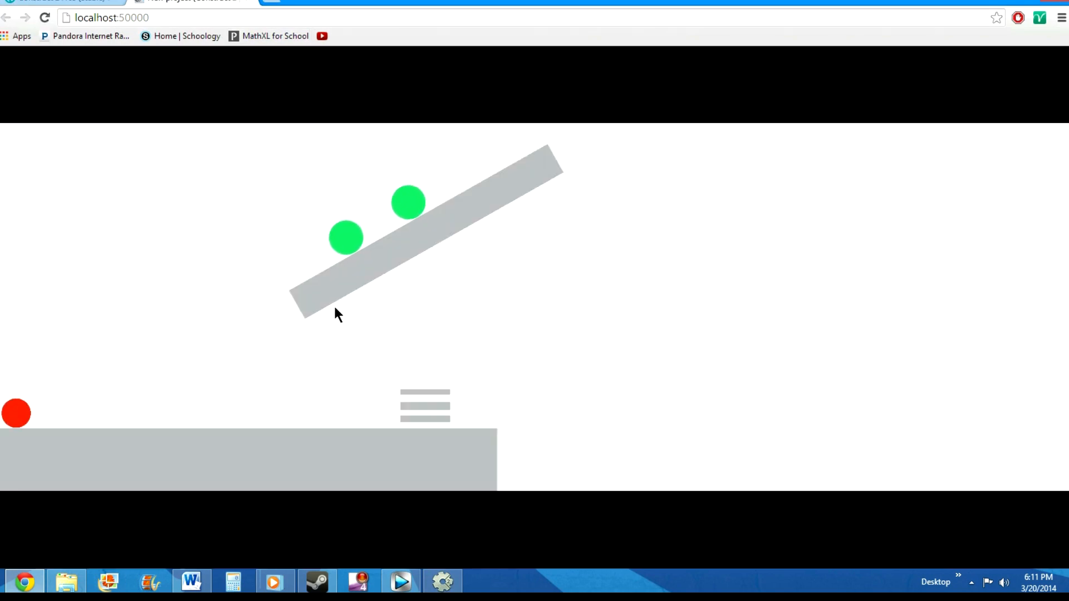
key(Right)
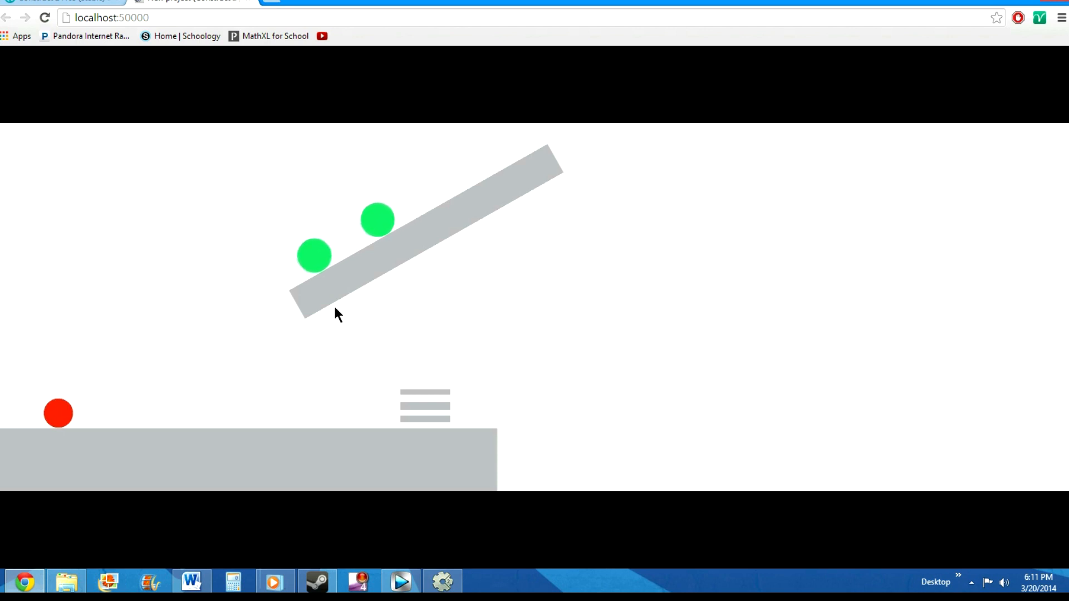
key(Right)
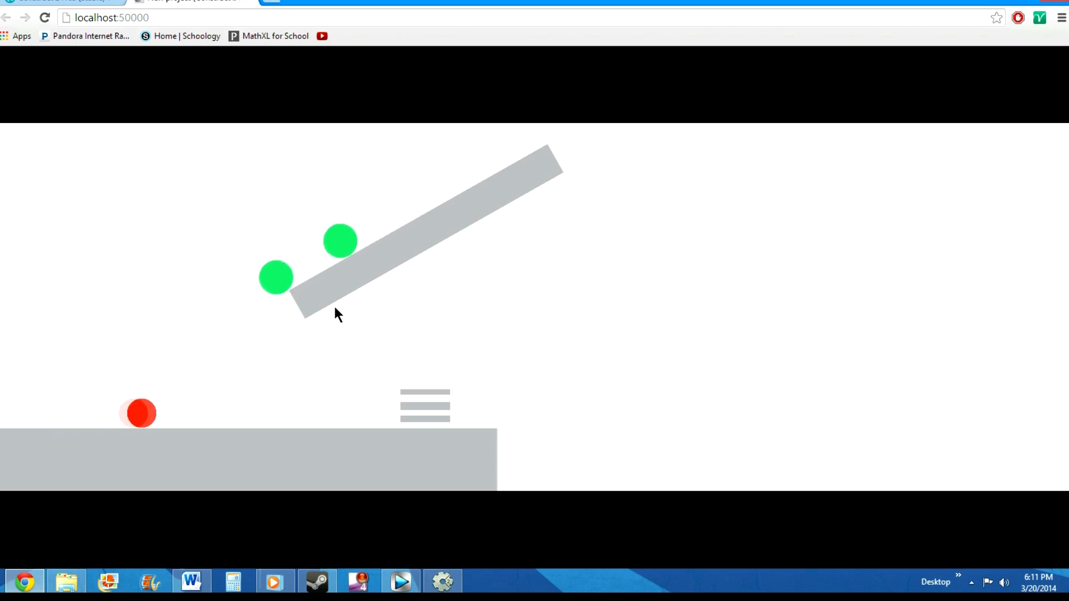